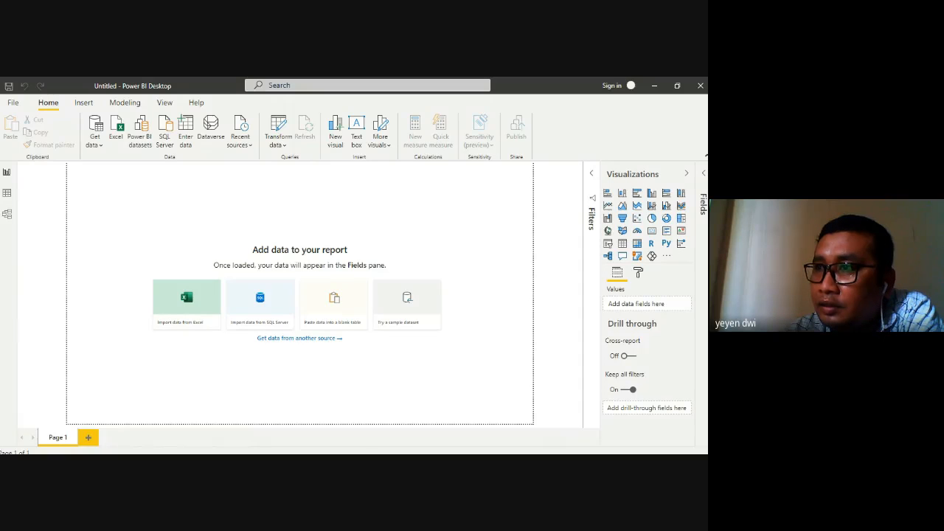
# - Try to import the Financial Sample Excel workbook as the report's data source
pyautogui.click(100, 147)
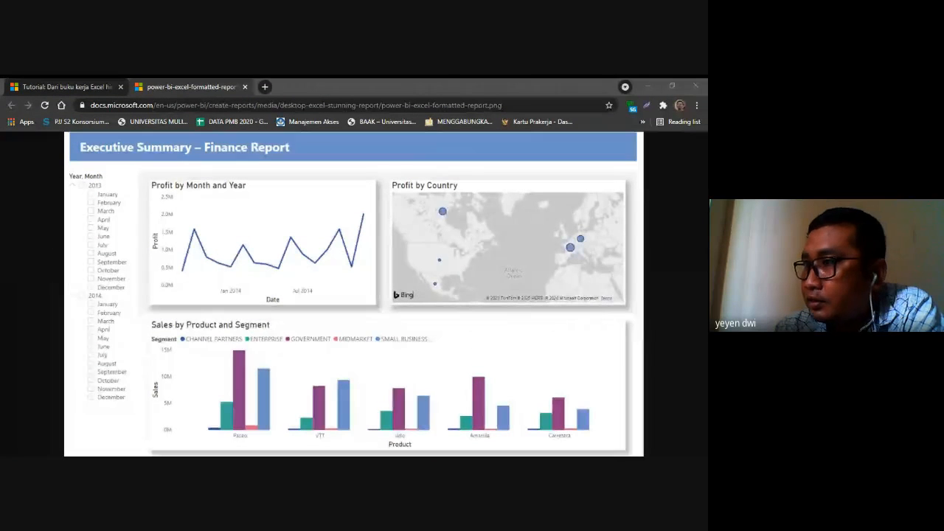
pyautogui.press('F5')
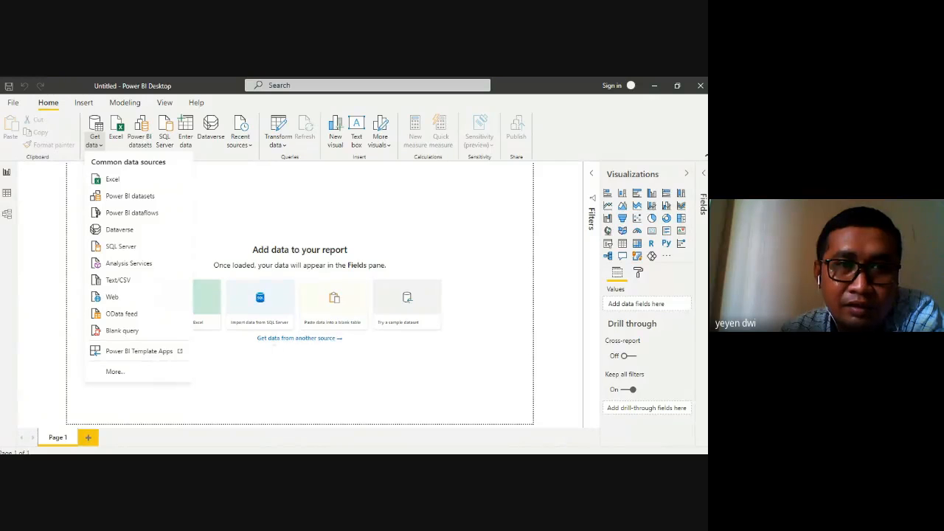
pyautogui.click(125, 185)
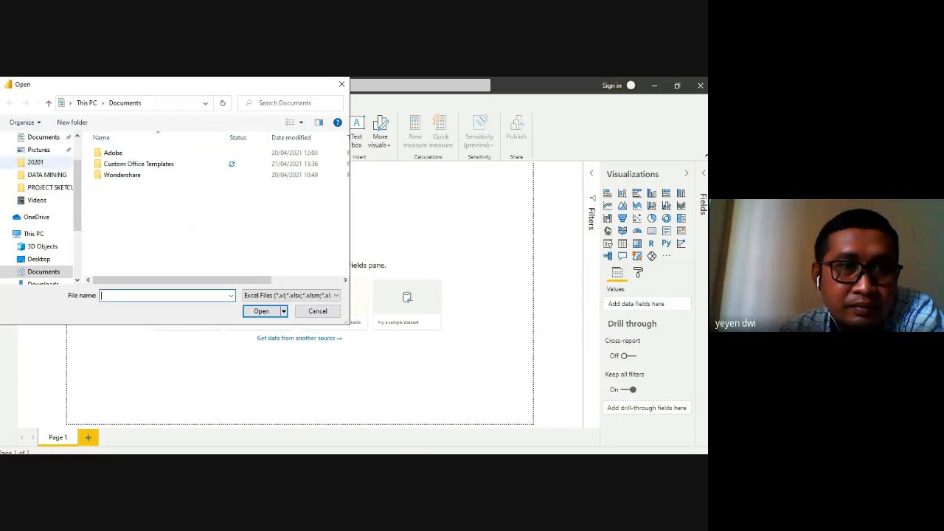
pyautogui.click(50, 175)
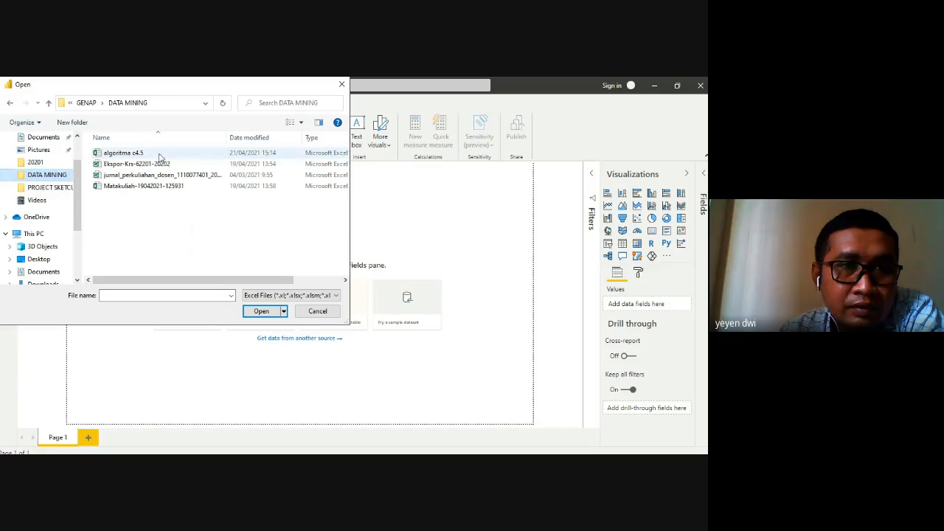
pyautogui.click(85, 103)
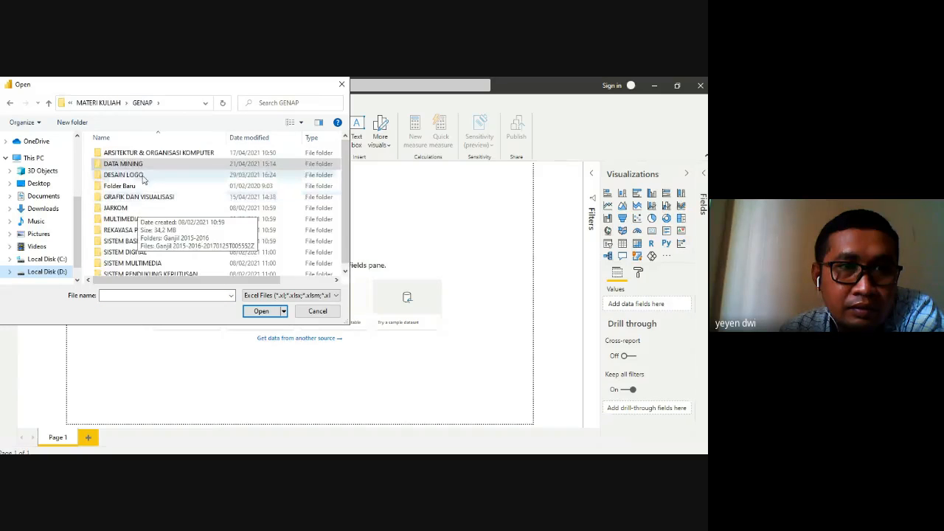
pyautogui.doubleClick(140, 197)
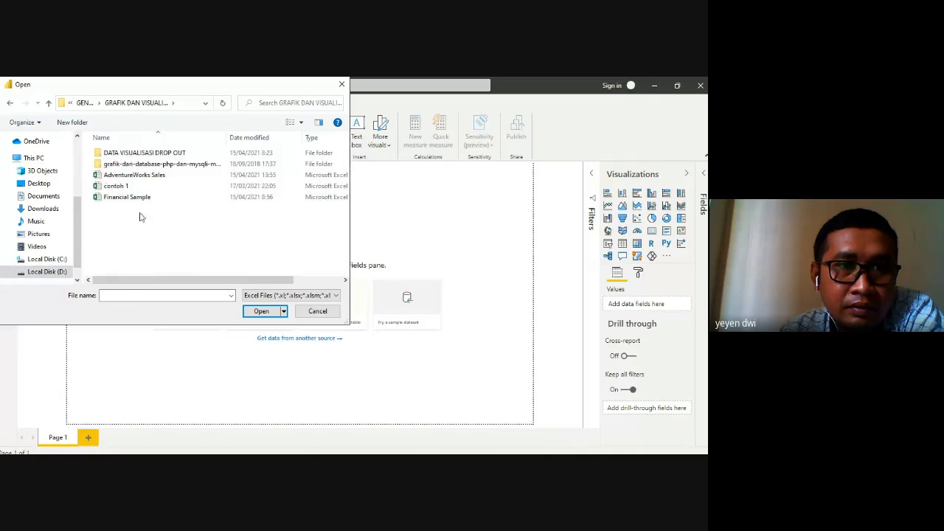
pyautogui.click(138, 197)
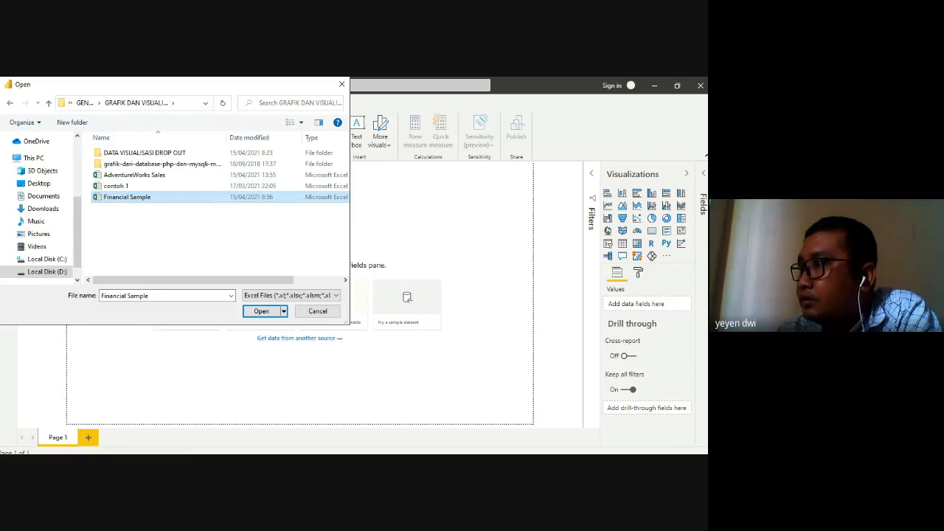
pyautogui.press('Return')
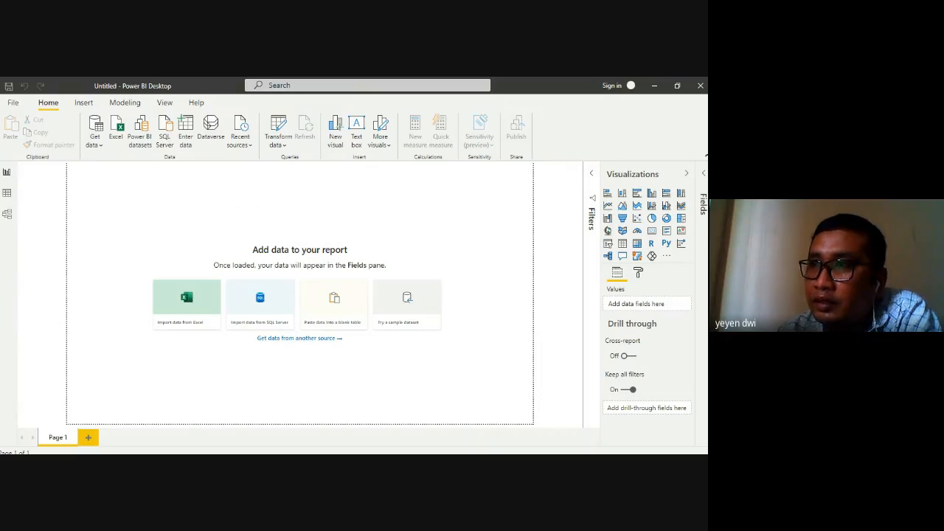
# - Get data from the Excel workbook Financial Sample in the GRAFIK DAN VISUALISASI folder under GENAP
pyautogui.click(104, 149)
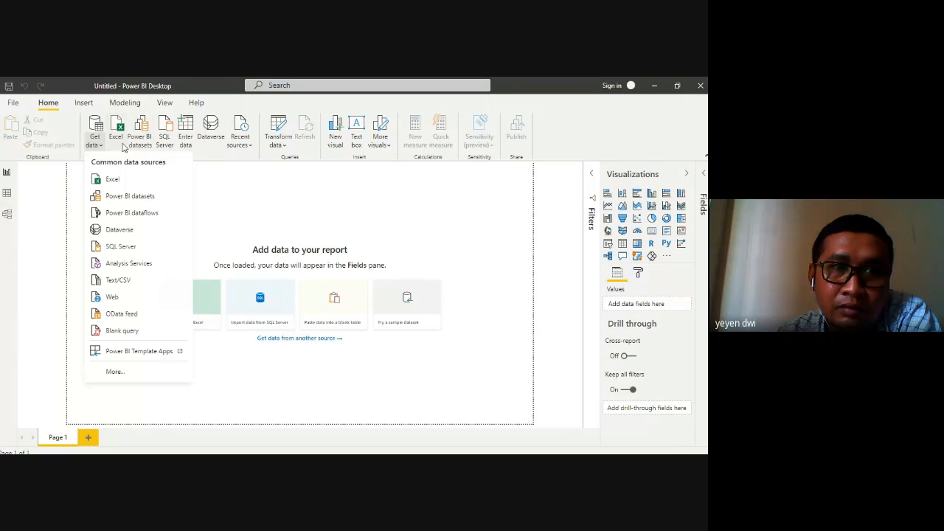
pyautogui.click(101, 149)
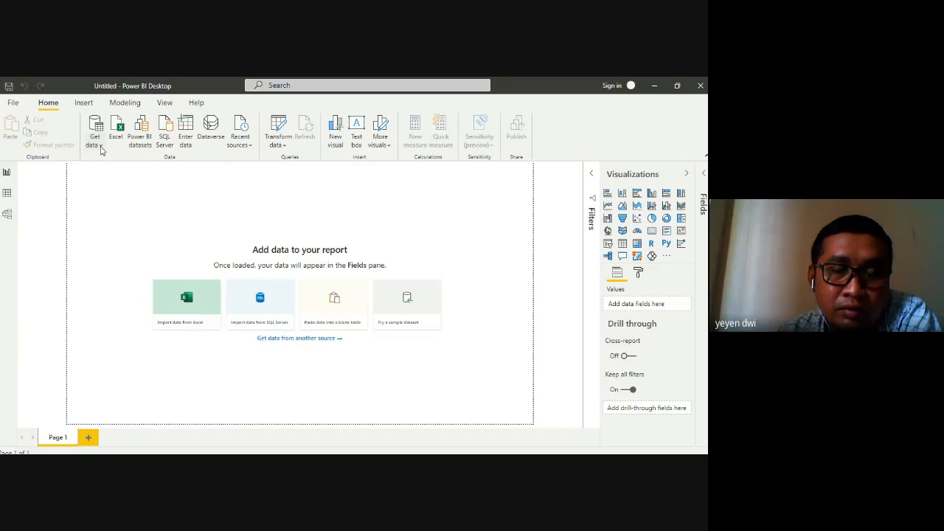
pyautogui.click(101, 150)
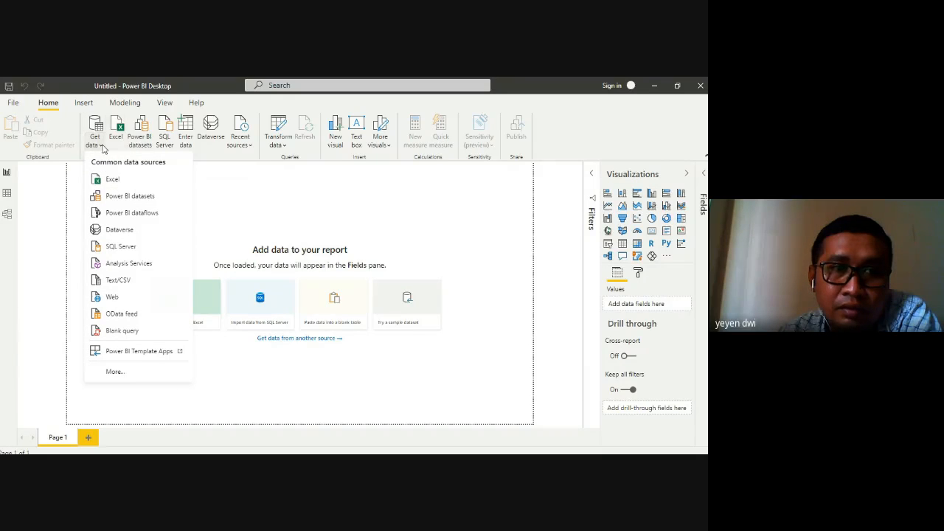
pyautogui.click(112, 180)
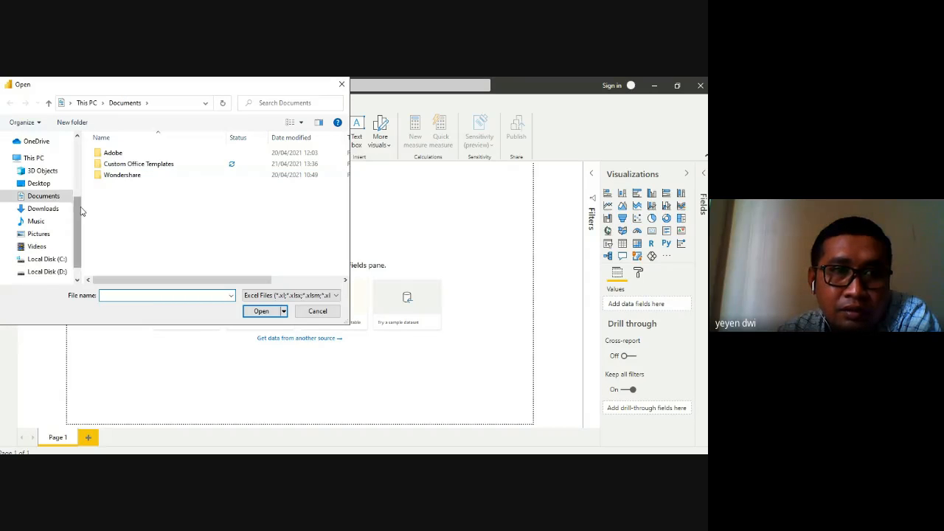
pyautogui.scroll(3, 72, 199)
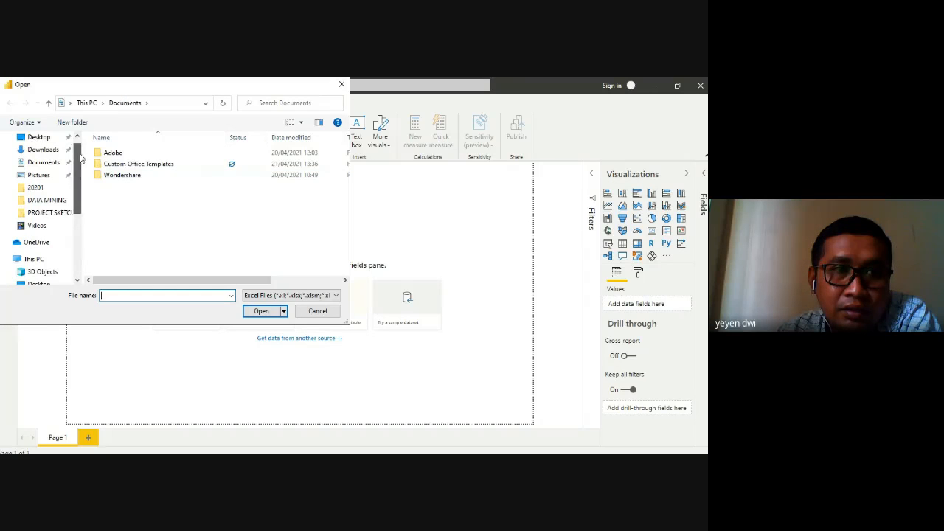
pyautogui.click(58, 201)
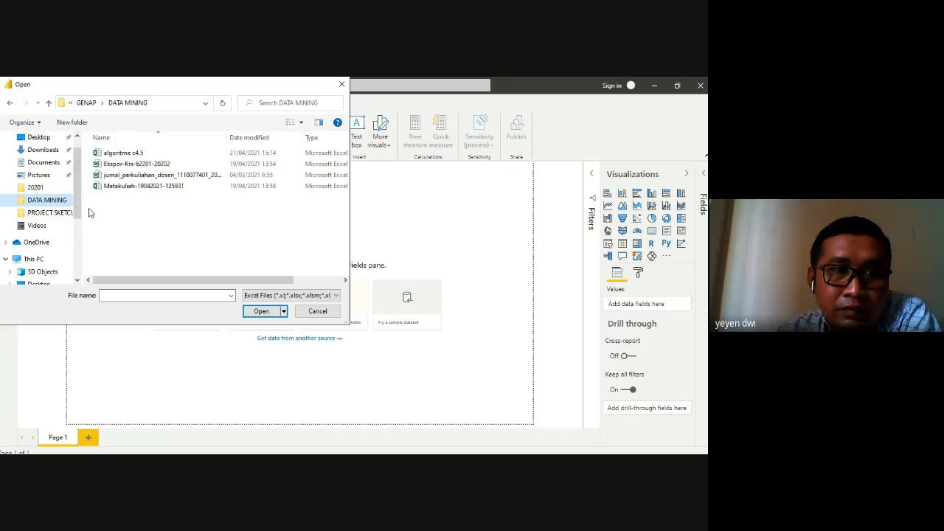
pyautogui.click(86, 102)
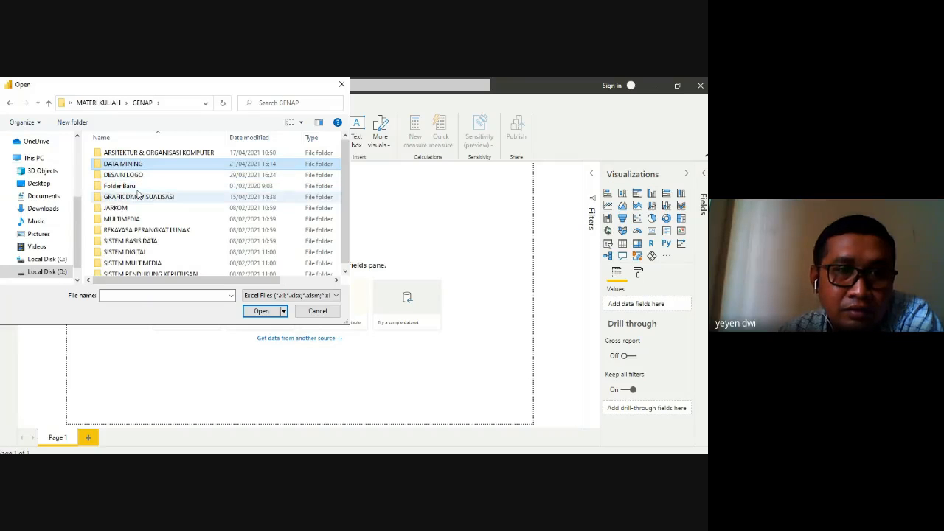
pyautogui.doubleClick(154, 197)
pyautogui.click(146, 197)
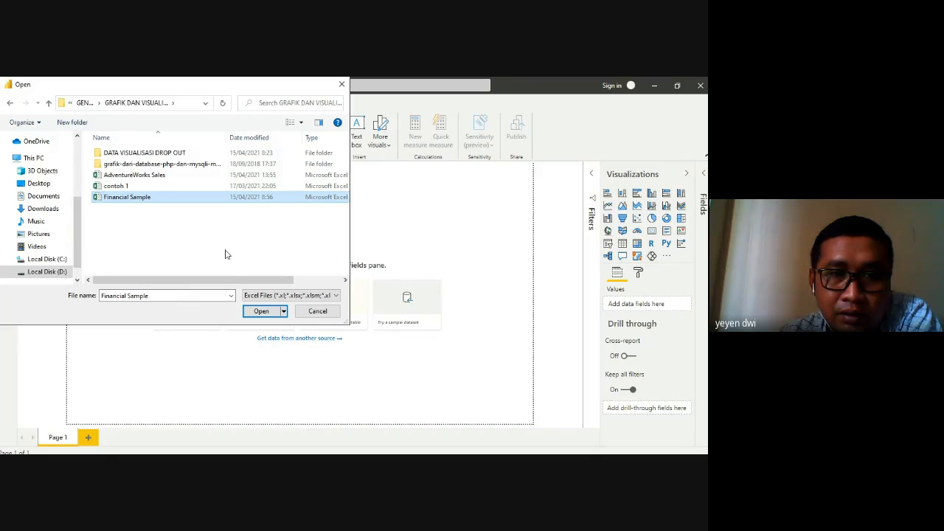
pyautogui.click(257, 310)
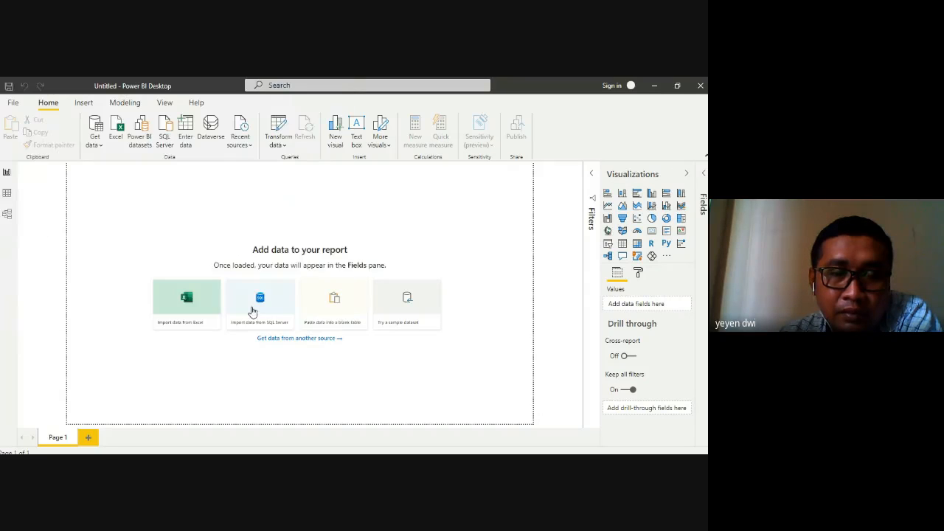
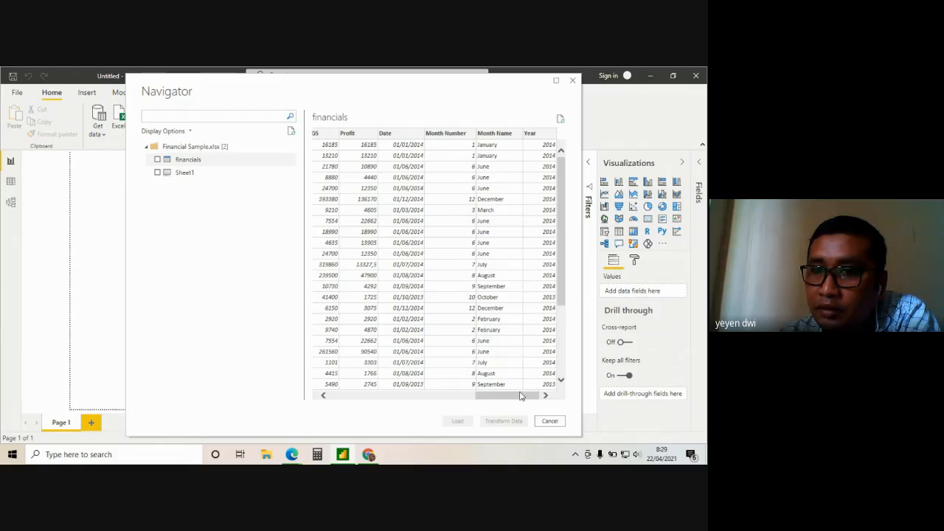
# - Review the preview of the financials table, select that table and open it for transformation in Power Query Editor
pyautogui.moveTo(520, 395); pyautogui.dragTo(424, 396)
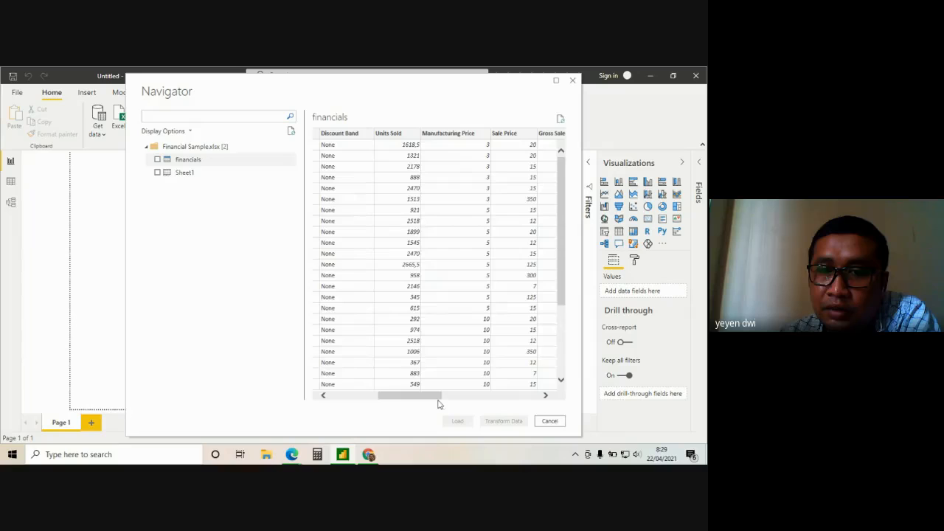
pyautogui.scroll(-5, 436, 304)
pyautogui.scroll(3, 436, 305)
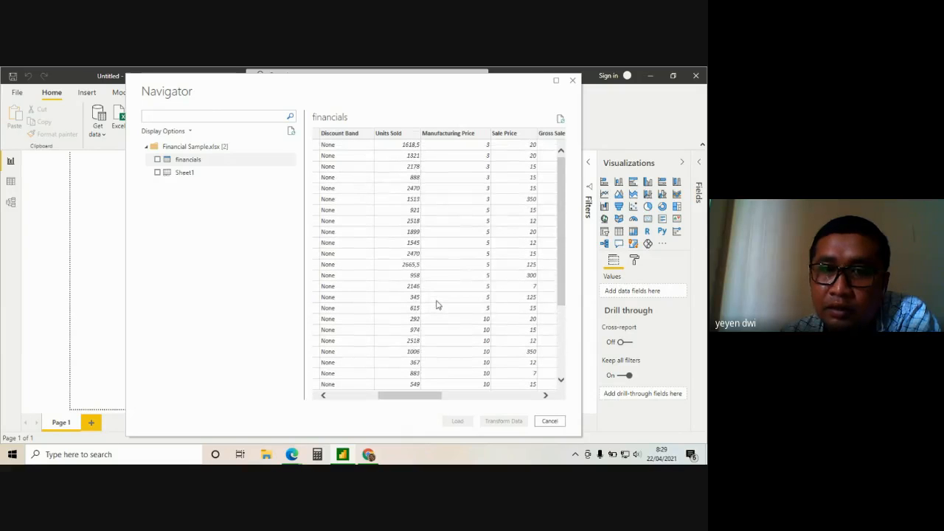
pyautogui.moveTo(418, 395); pyautogui.dragTo(375, 394)
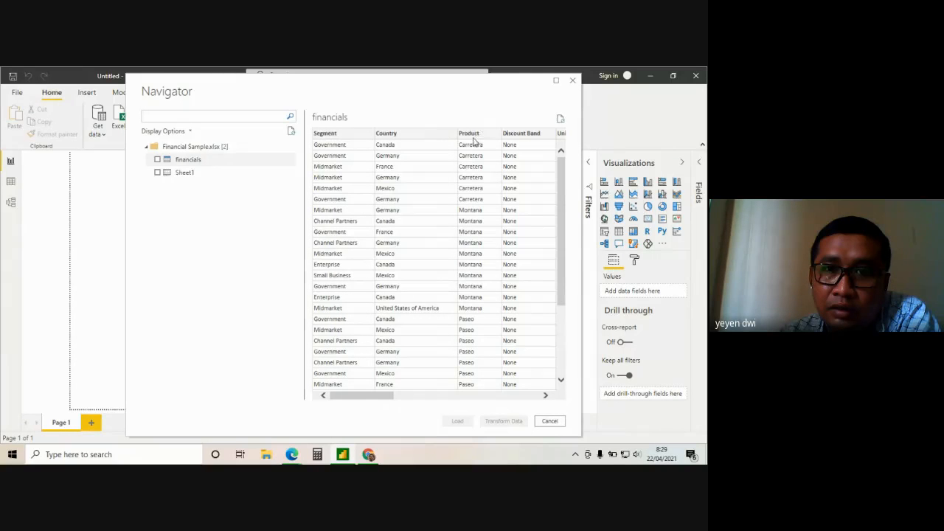
pyautogui.moveTo(381, 399); pyautogui.dragTo(531, 406)
pyautogui.scroll(-5, 494, 305)
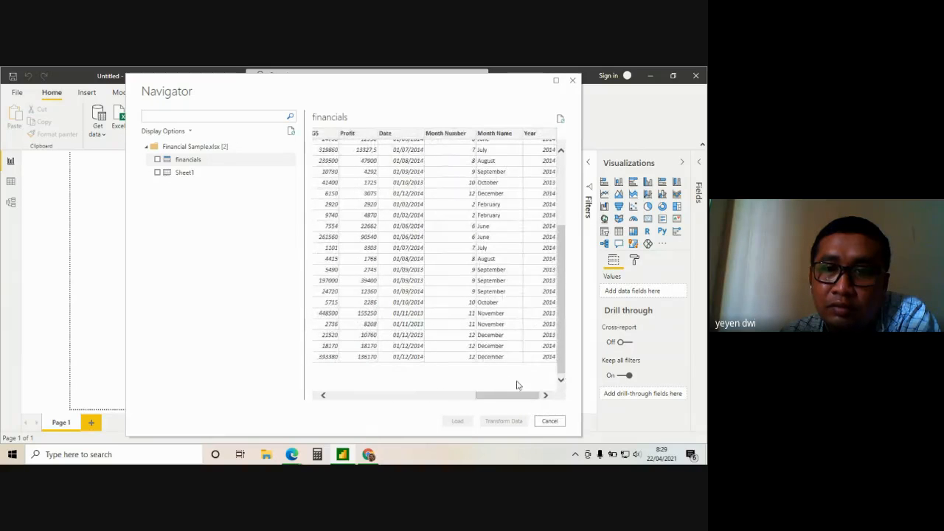
pyautogui.moveTo(561, 354); pyautogui.dragTo(563, 260)
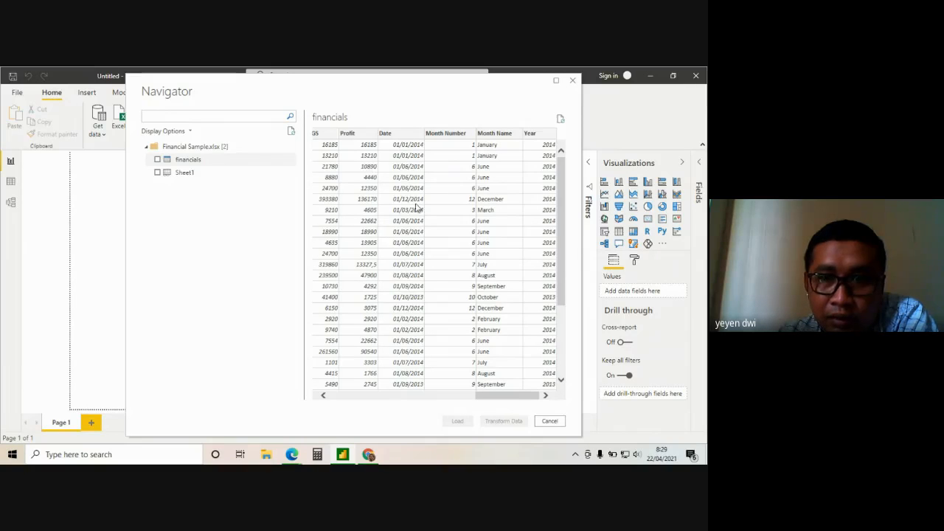
pyautogui.click(157, 159)
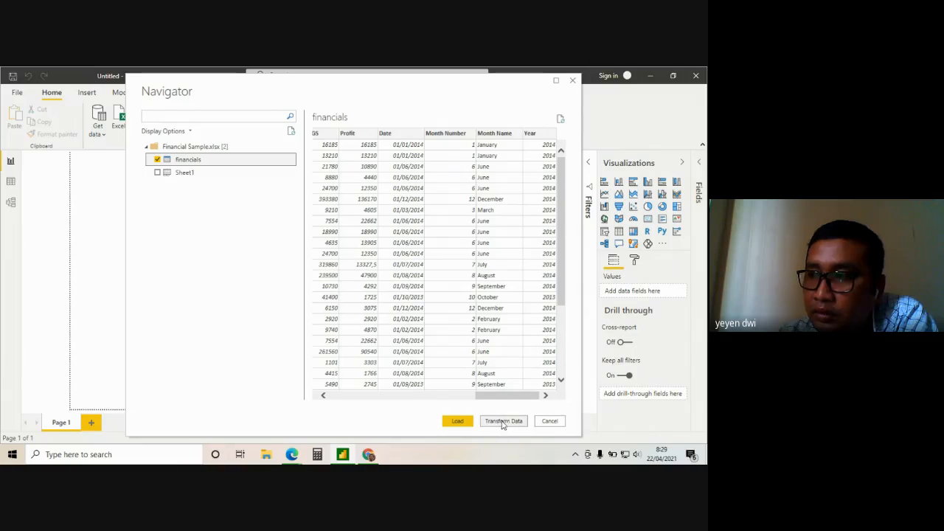
pyautogui.click(503, 422)
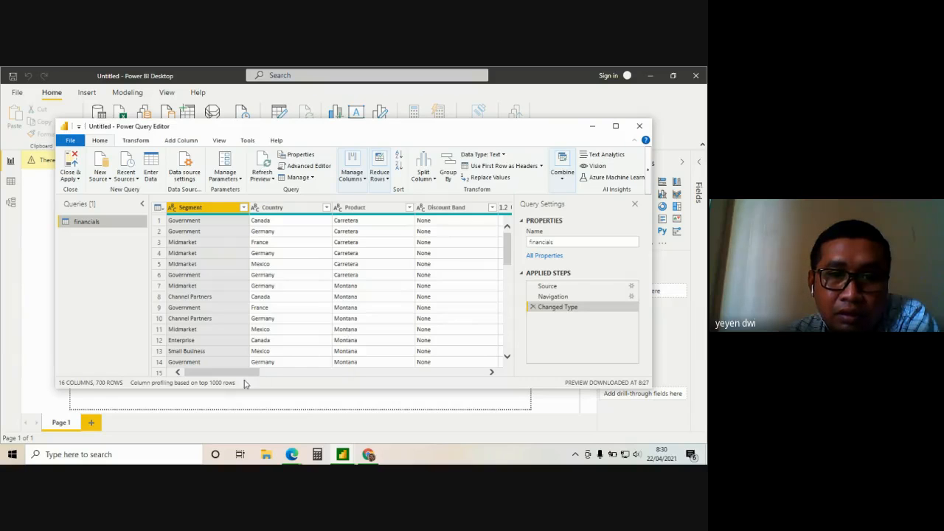
# - Select the Manufacturing Price column of the financials query and examine its values down the rows
pyautogui.moveTo(244, 374); pyautogui.dragTo(330, 376)
pyautogui.click(286, 296)
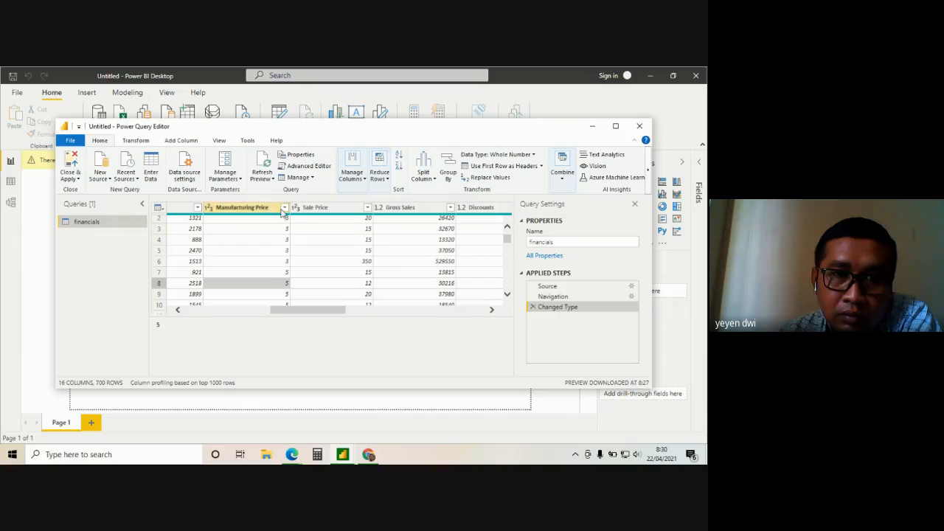
pyautogui.click(272, 211)
pyautogui.scroll(-1, 306, 320)
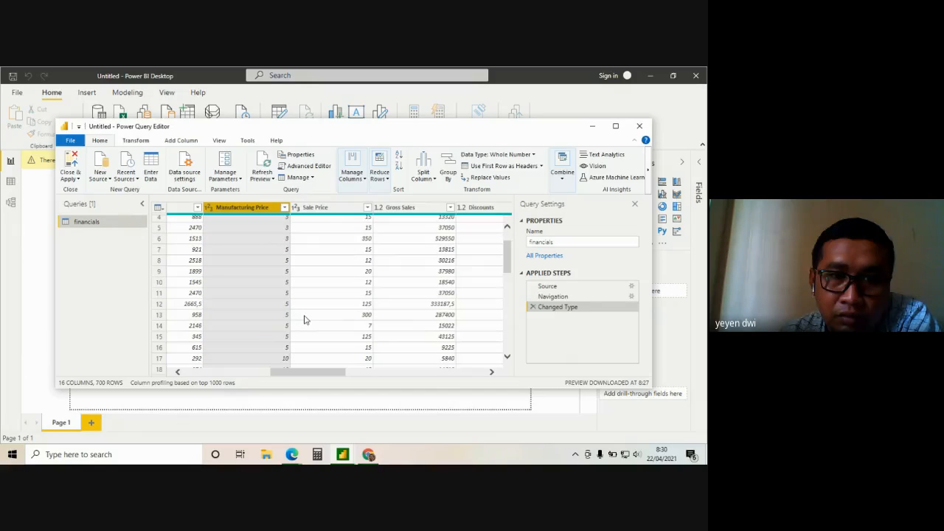
pyautogui.scroll(1, 306, 320)
pyautogui.scroll(-4, 306, 319)
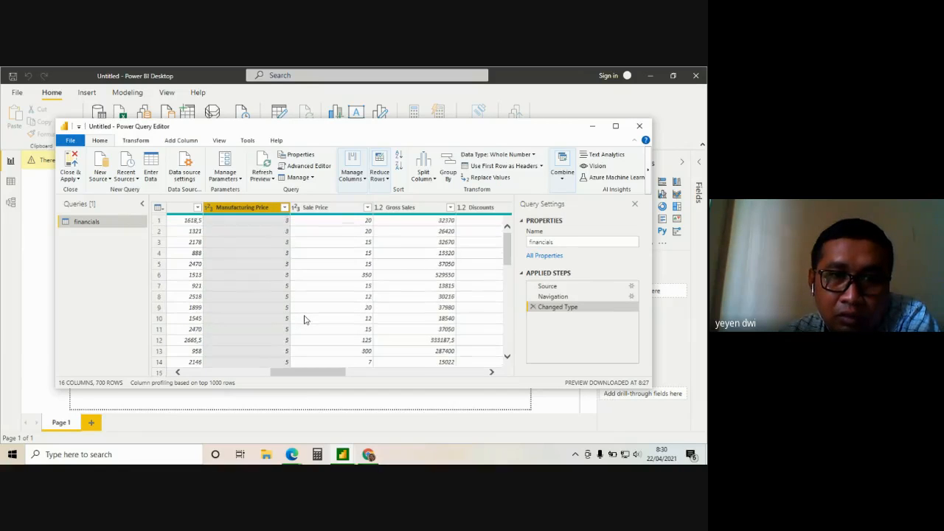
pyautogui.scroll(-8, 306, 319)
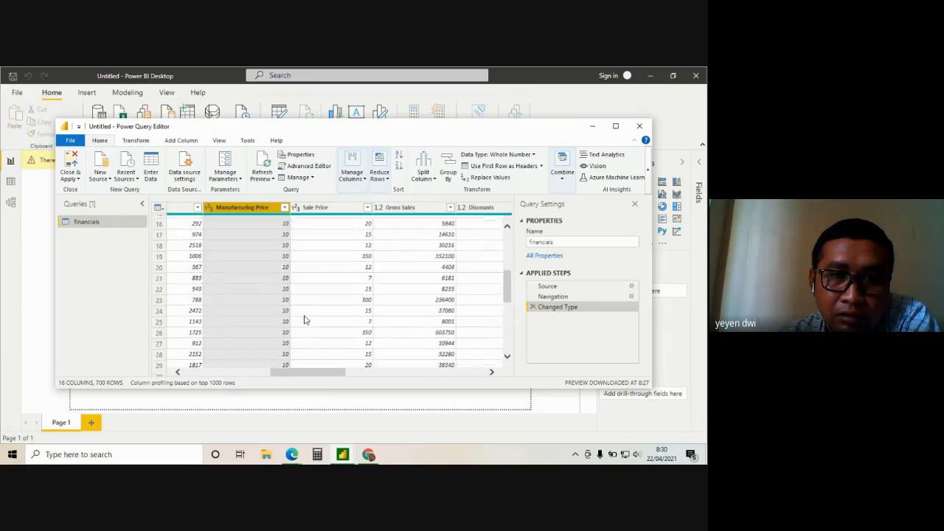
pyautogui.scroll(-13, 306, 319)
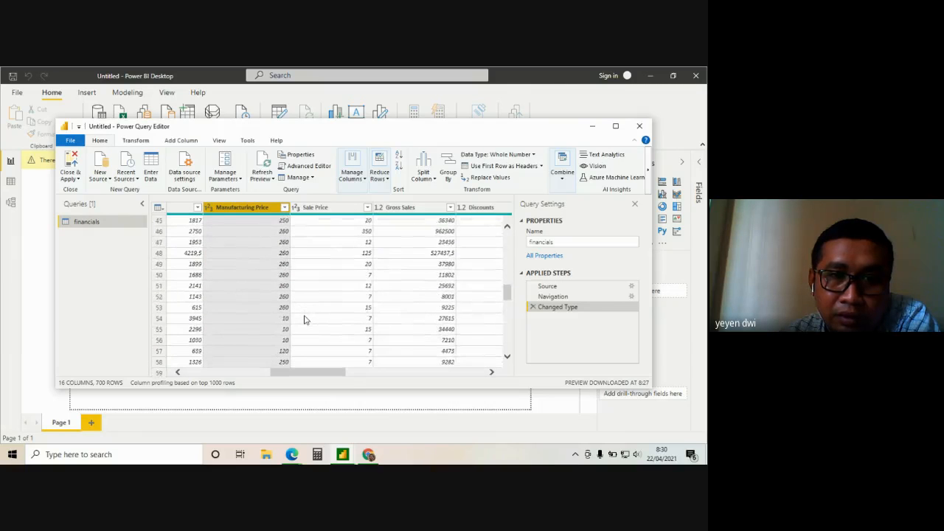
pyautogui.scroll(-3, 306, 320)
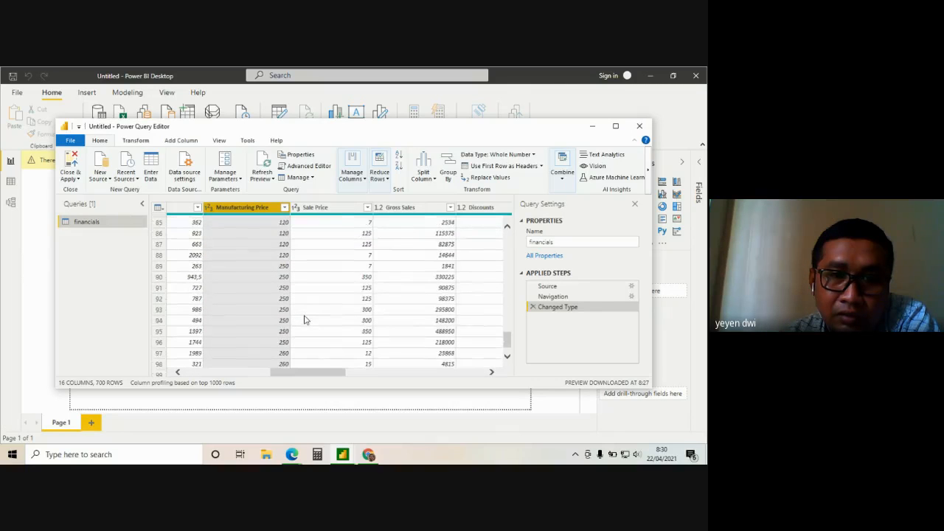
pyautogui.scroll(-6, 306, 320)
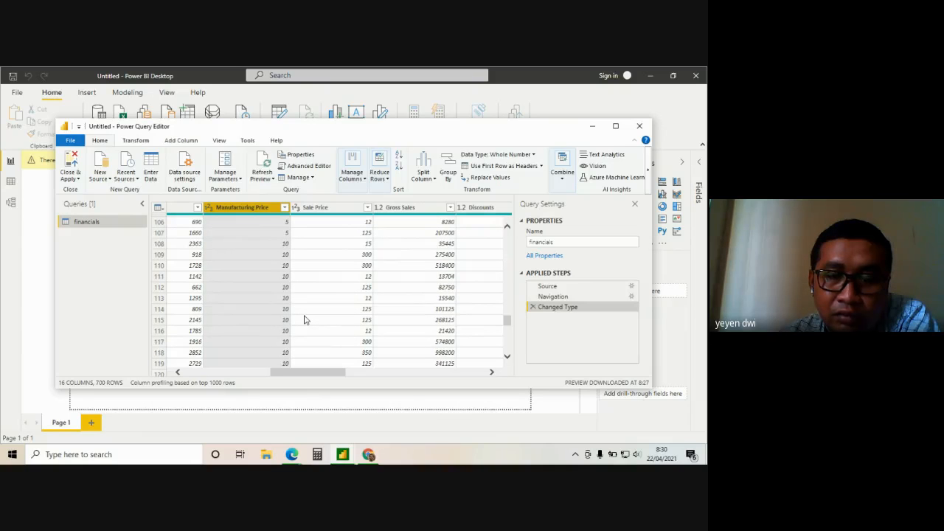
pyautogui.scroll(8, 306, 319)
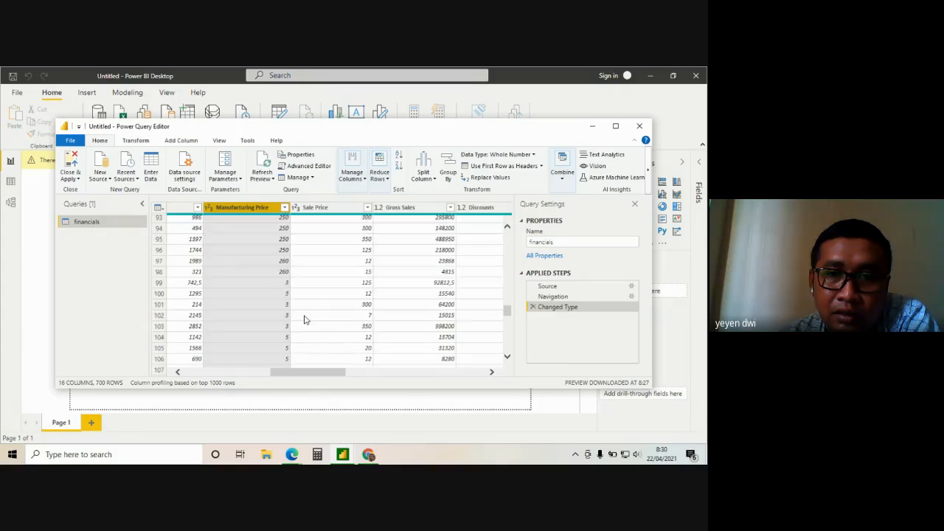
pyautogui.scroll(15, 306, 319)
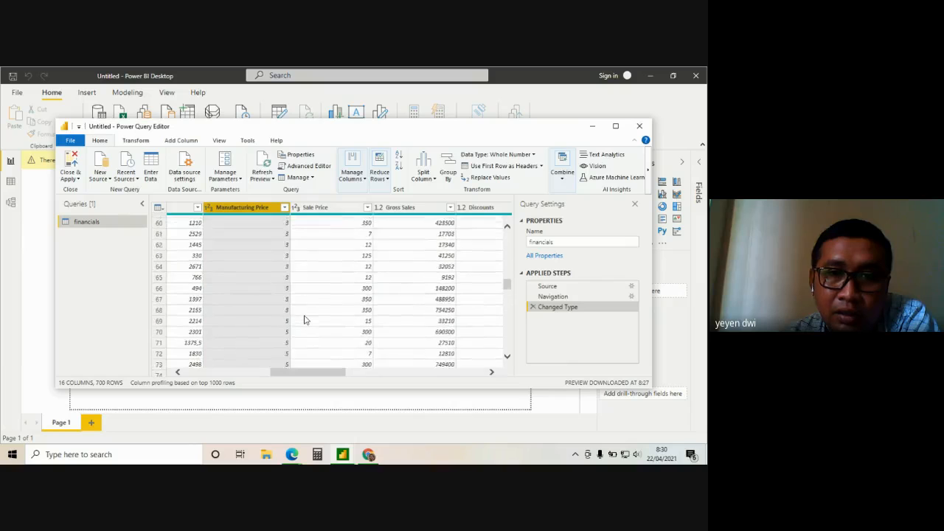
pyautogui.scroll(11, 305, 320)
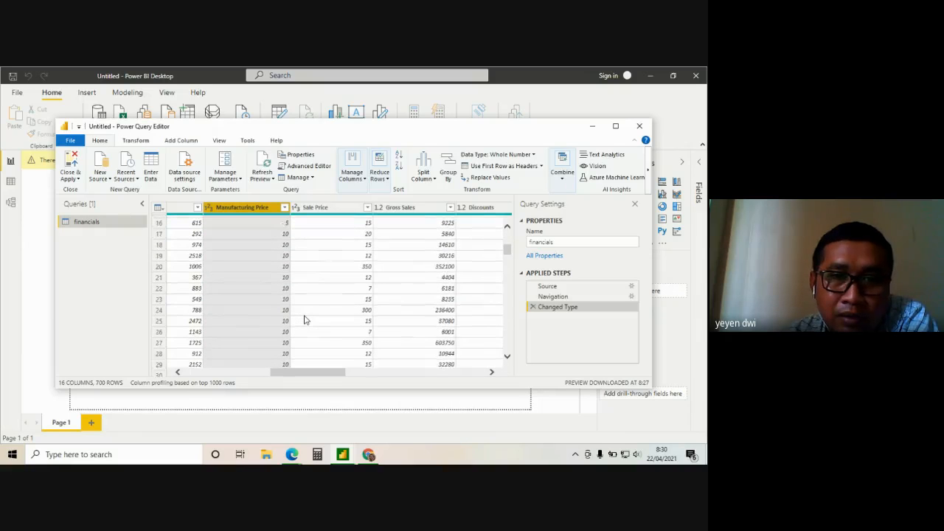
# - Examine the rows and columns of the financials query from Segment through Year, and select the Date column
pyautogui.scroll(1, 306, 319)
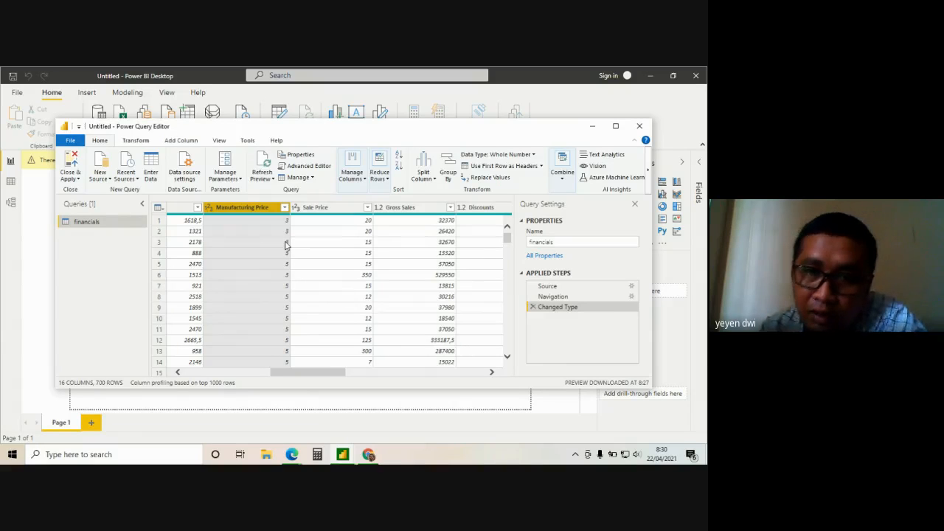
pyautogui.moveTo(338, 371); pyautogui.dragTo(249, 380)
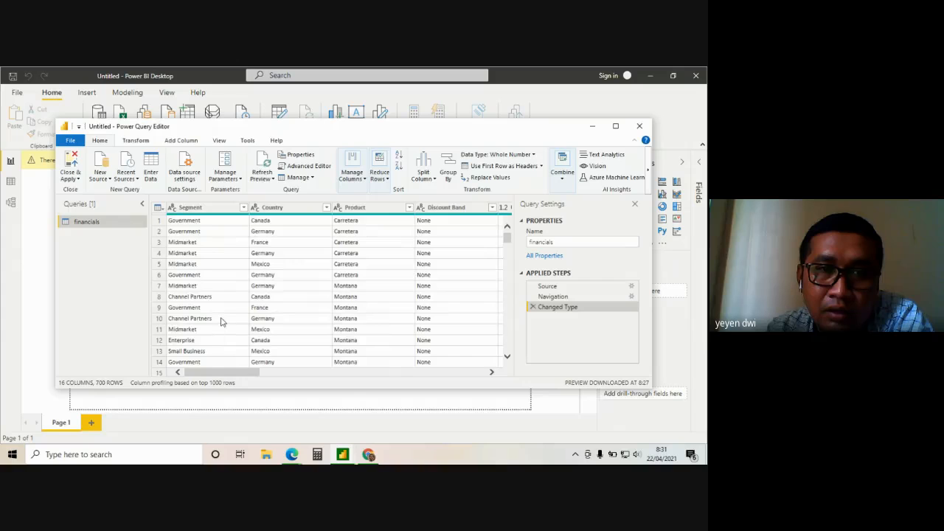
pyautogui.scroll(-13, 221, 321)
pyautogui.scroll(-13, 221, 321)
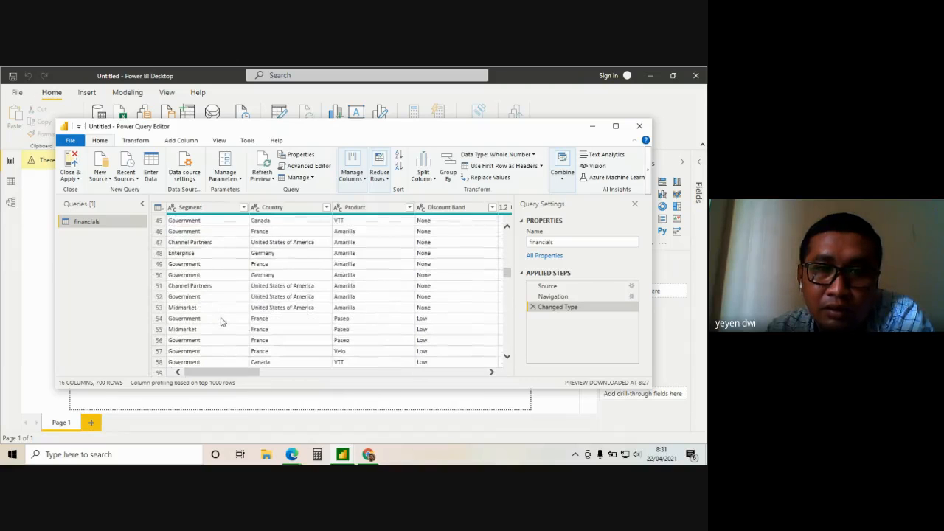
pyautogui.scroll(-13, 221, 322)
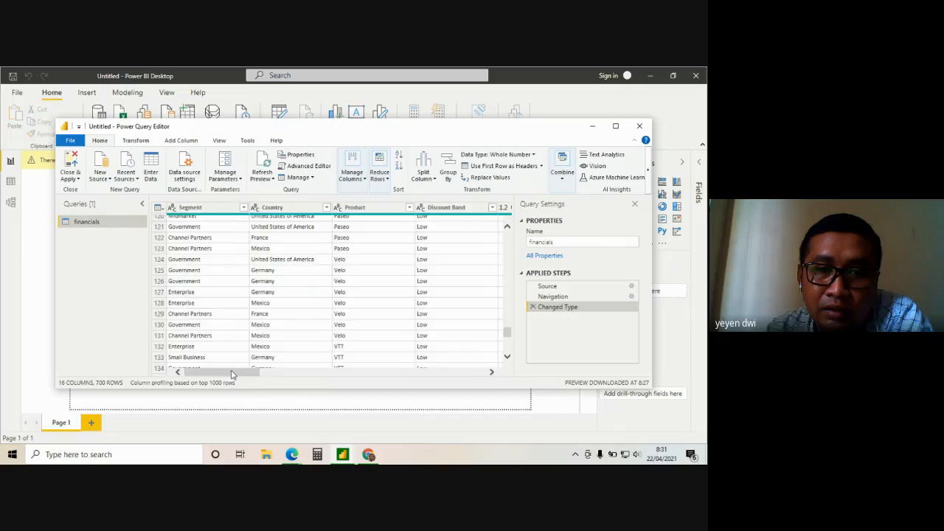
pyautogui.moveTo(230, 373); pyautogui.dragTo(486, 395)
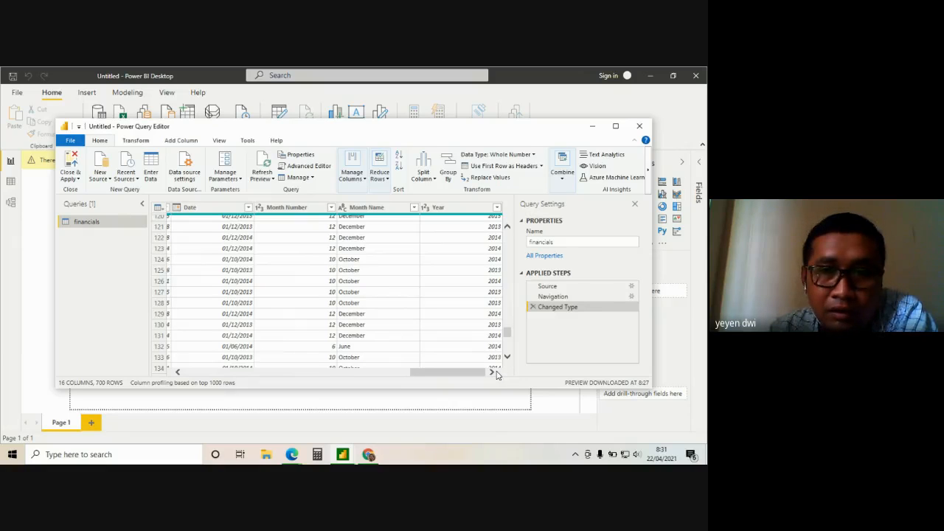
pyautogui.moveTo(506, 333); pyautogui.dragTo(507, 236)
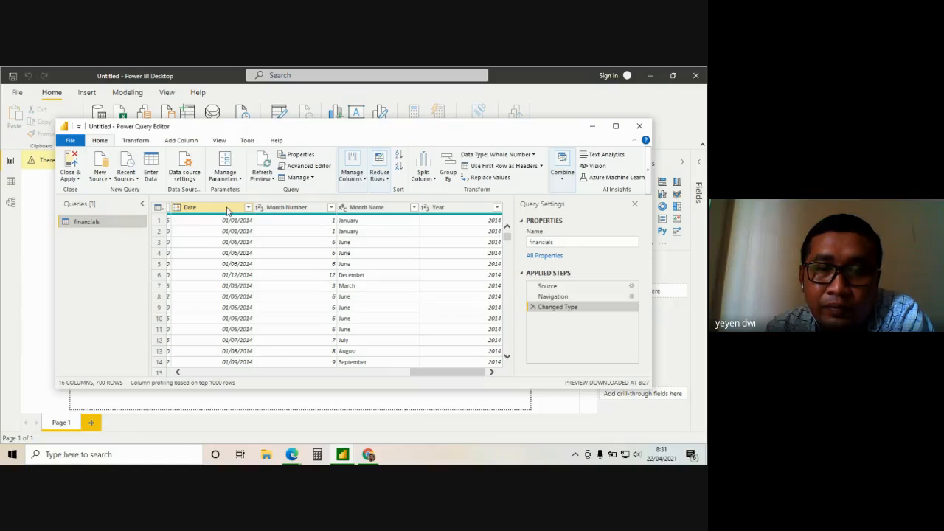
pyautogui.moveTo(418, 373); pyautogui.dragTo(393, 376)
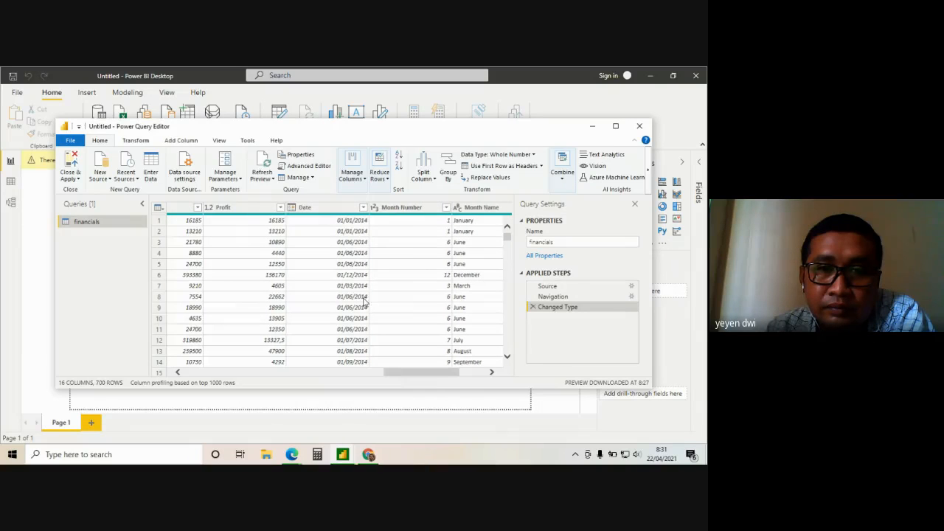
pyautogui.click(329, 210)
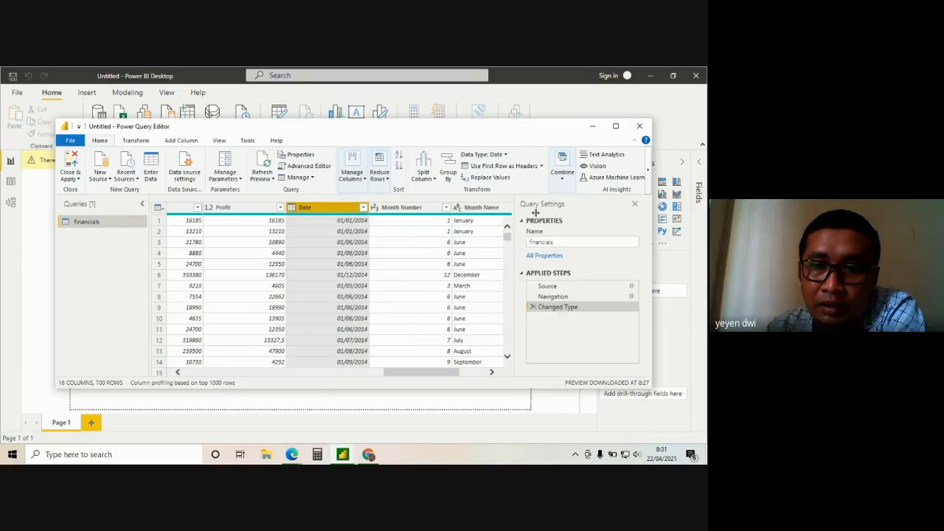
# - Close Power Query Editor, postponing its changes, apply the pending query changes in the report and expand the financials table's field list
pyautogui.click(642, 130)
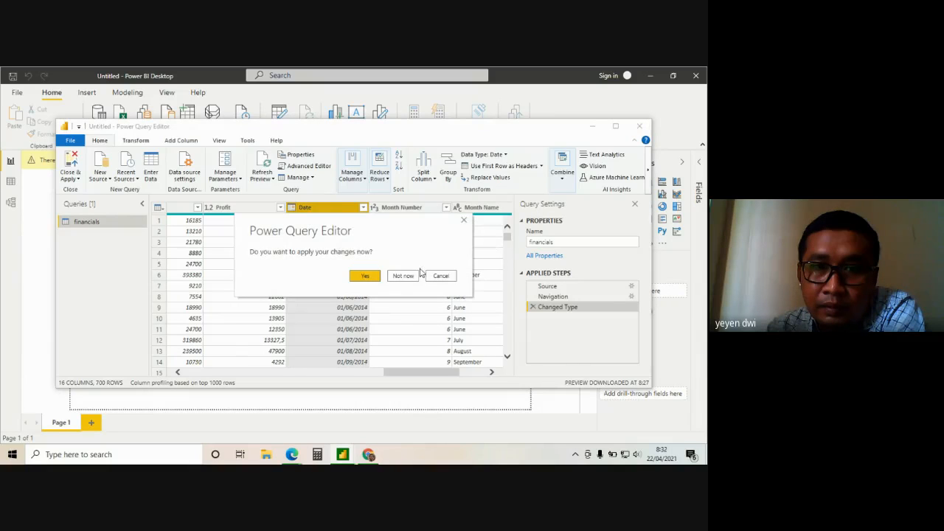
pyautogui.click(402, 276)
pyautogui.click(639, 127)
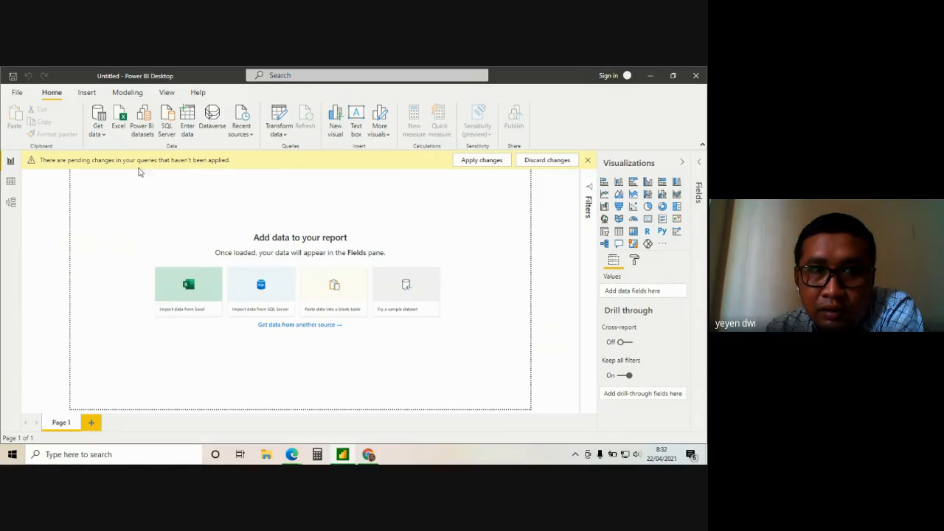
pyautogui.click(495, 161)
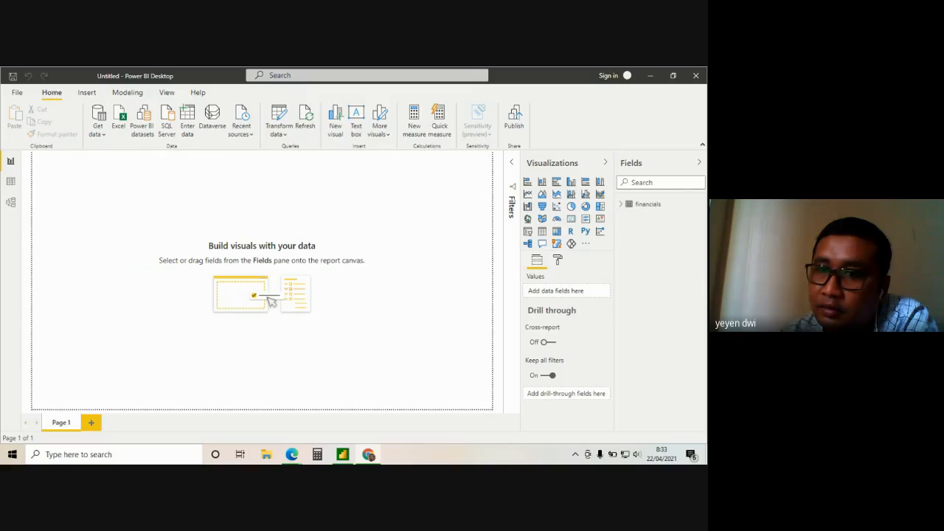
pyautogui.click(620, 204)
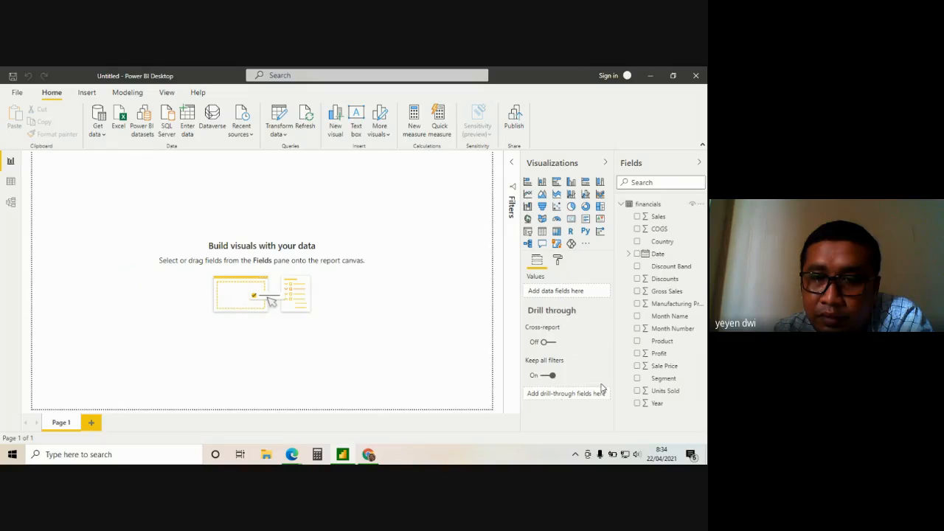
# - Set the report page's background colour to blue with 33% transparency
pyautogui.click(557, 261)
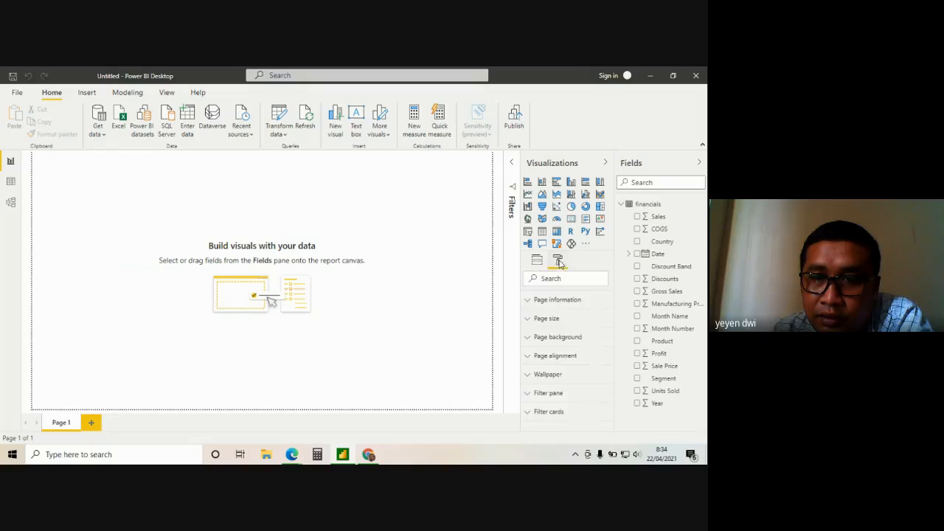
pyautogui.click(528, 323)
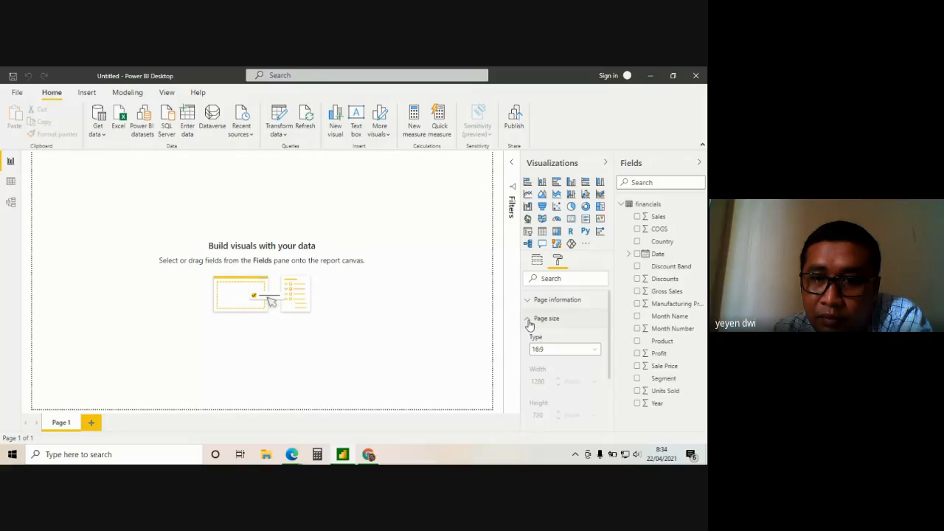
pyautogui.click(528, 322)
pyautogui.click(528, 337)
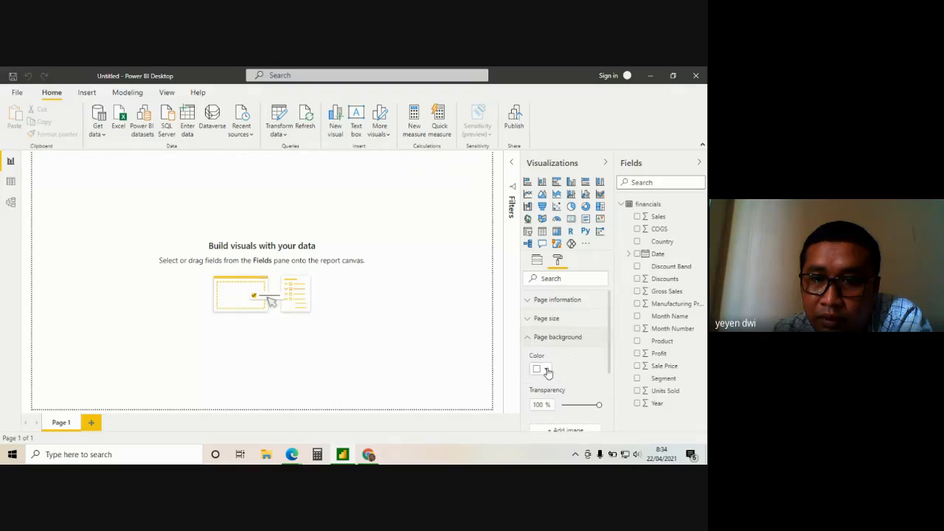
pyautogui.click(543, 369)
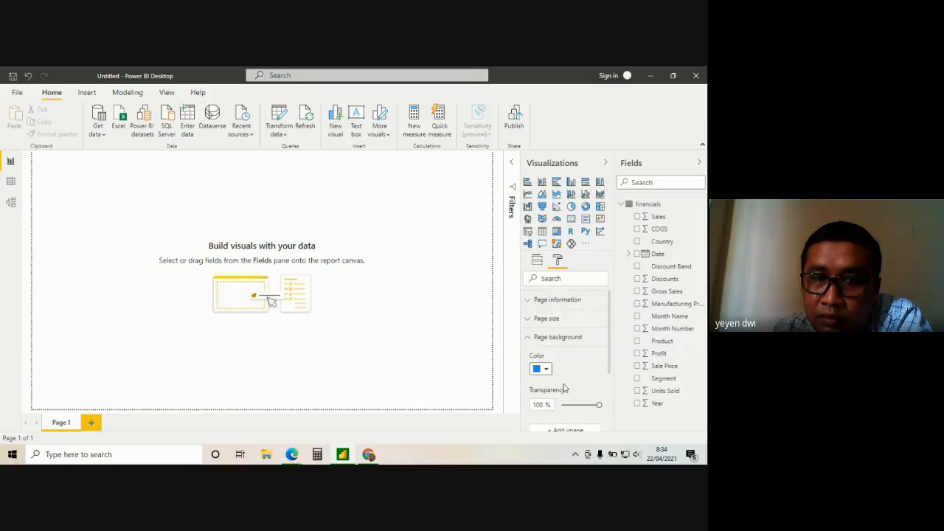
pyautogui.scroll(-2, 558, 384)
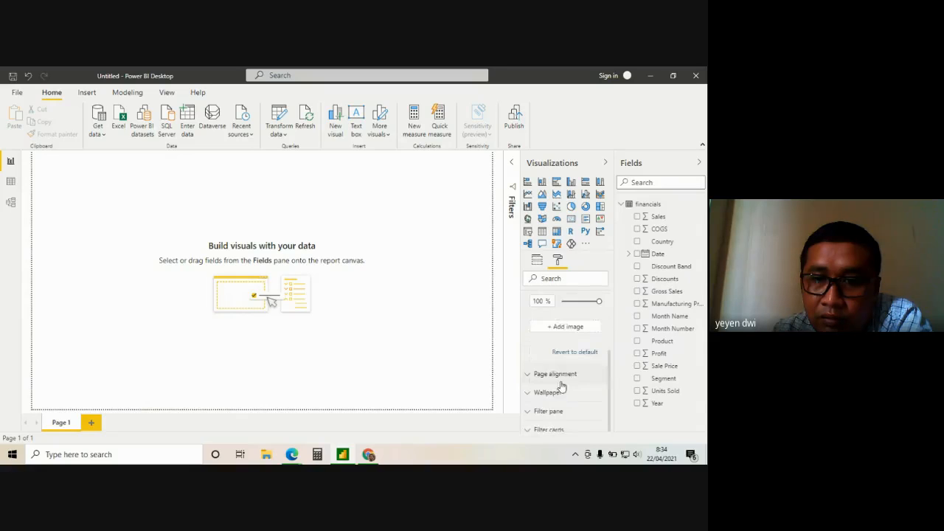
pyautogui.scroll(1, 572, 369)
pyautogui.moveTo(598, 353); pyautogui.dragTo(574, 352)
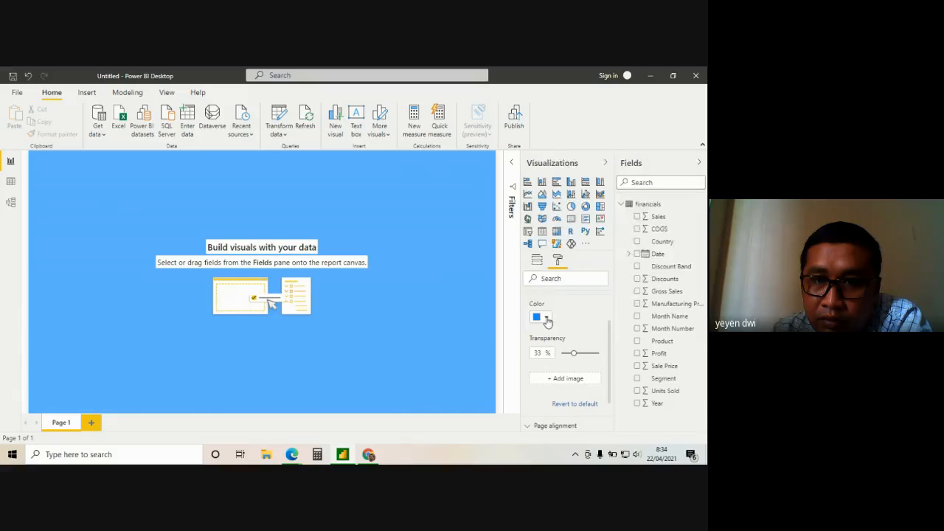
# - Change the page background colour to grey, set its transparency to 14% and collapse the background settings
pyautogui.click(546, 318)
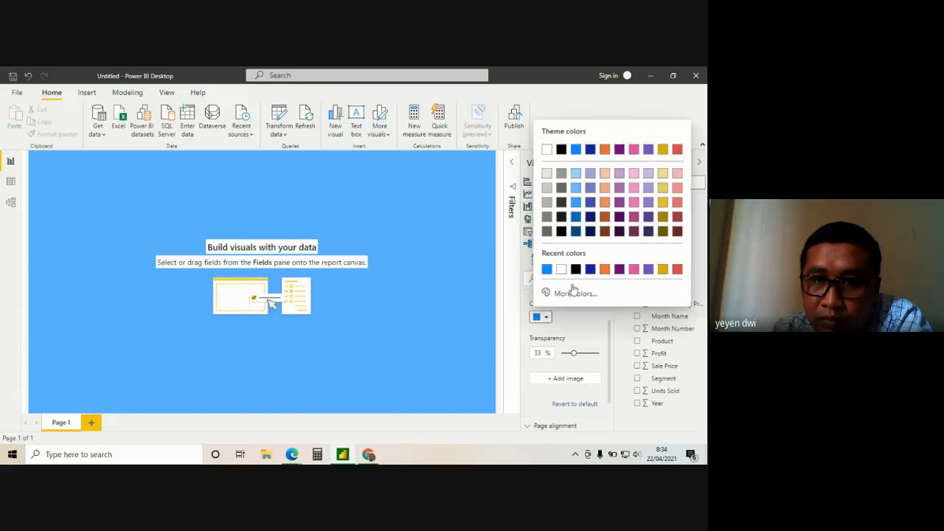
pyautogui.click(547, 206)
pyautogui.click(566, 362)
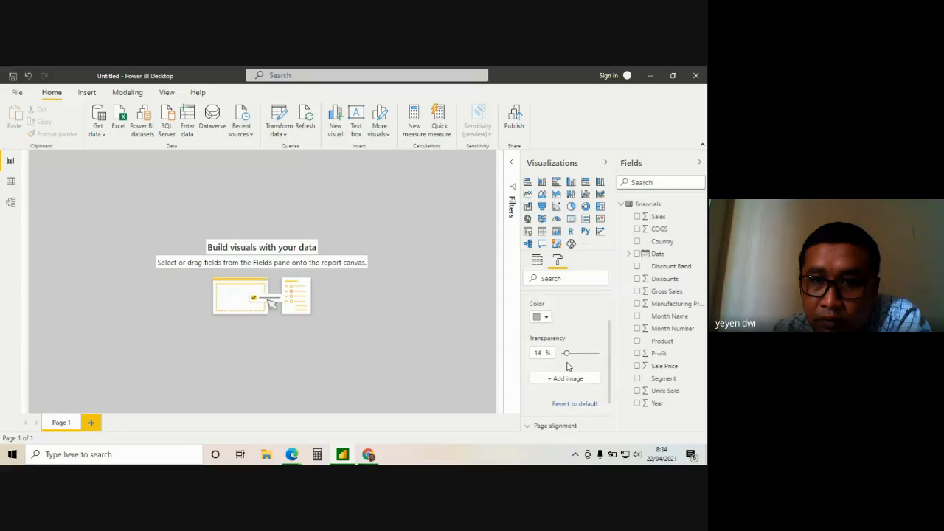
pyautogui.scroll(-1, 566, 367)
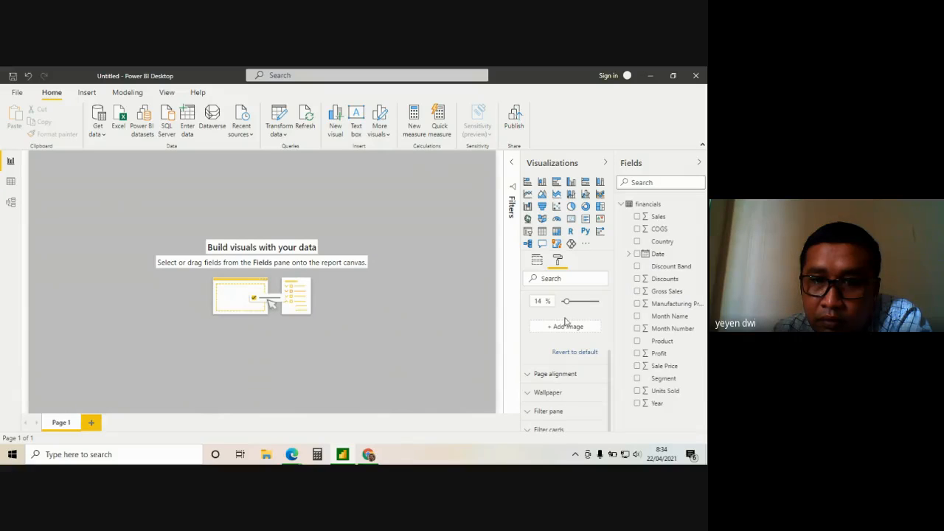
pyautogui.scroll(2, 565, 383)
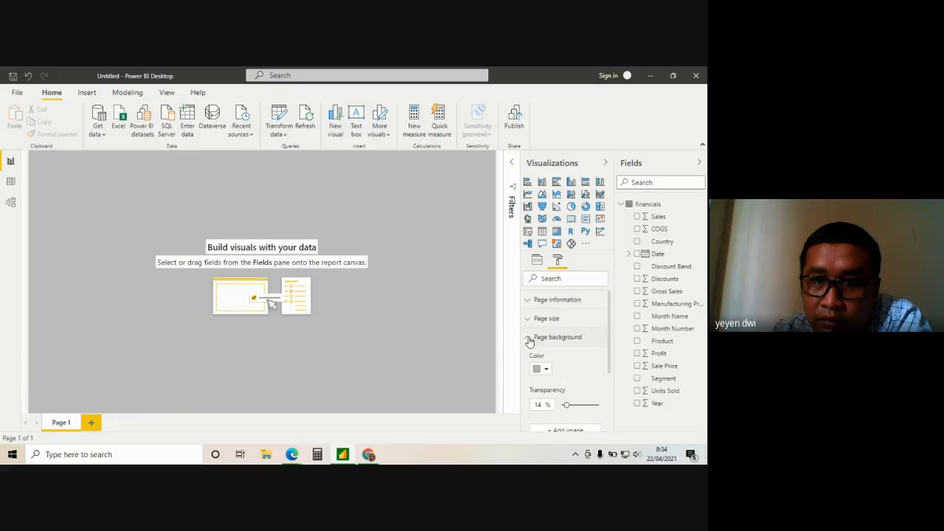
pyautogui.click(530, 339)
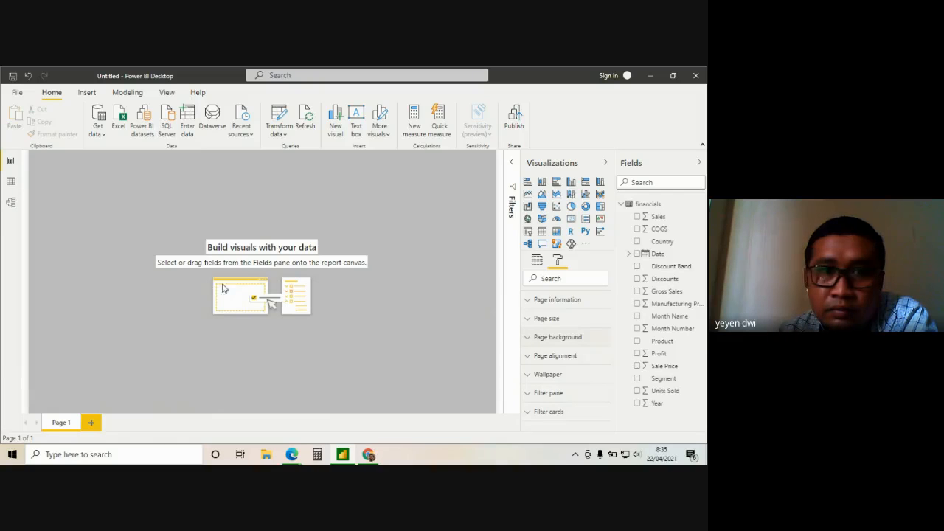
# - Review the loaded rows of the financials table in the Data view and return to the report page
pyautogui.click(10, 181)
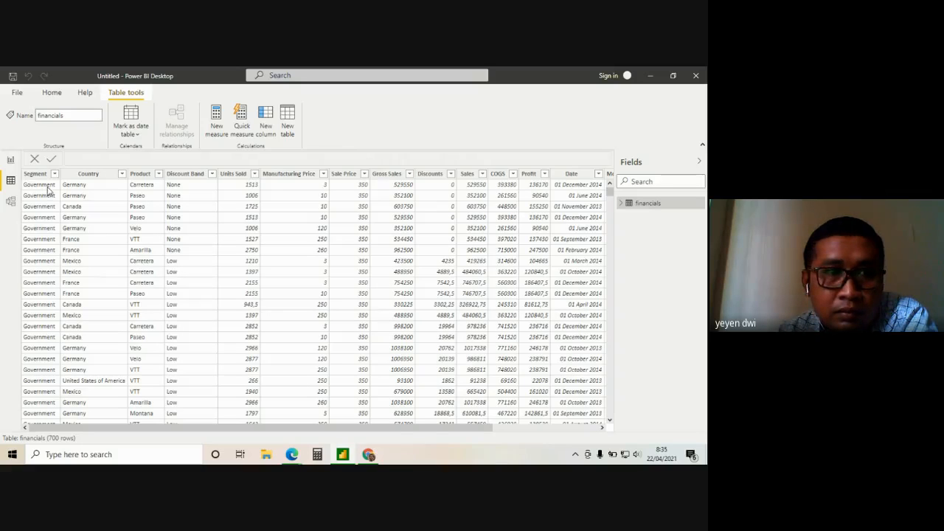
pyautogui.click(11, 159)
pyautogui.click(10, 183)
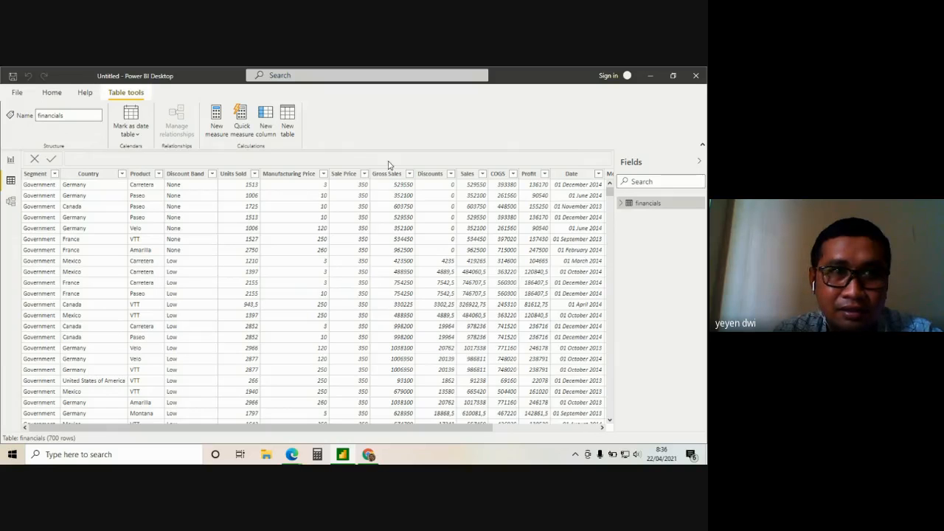
pyautogui.click(11, 160)
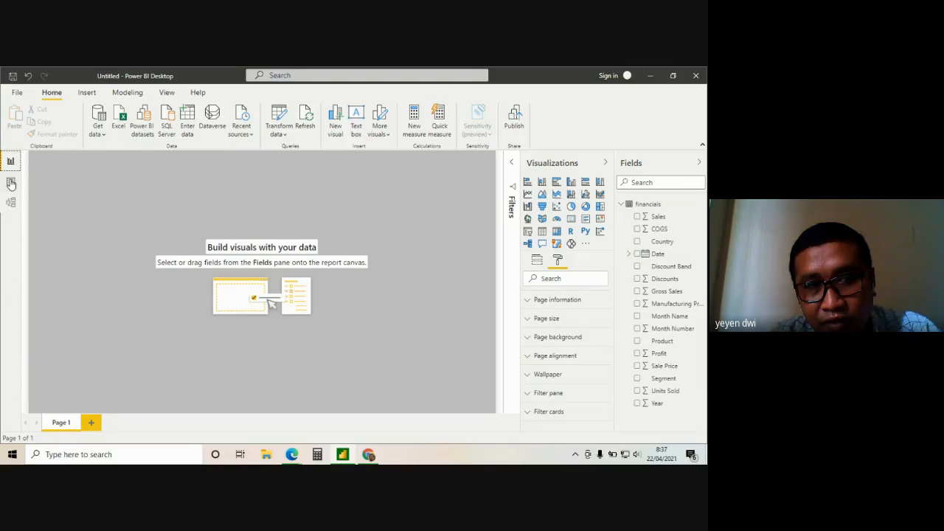
# - Create a calculated table in the Data view with the DAX formula Calendar = CALENDAR(DATE(2013,01,01),Date(2014,12,31))
pyautogui.click(12, 183)
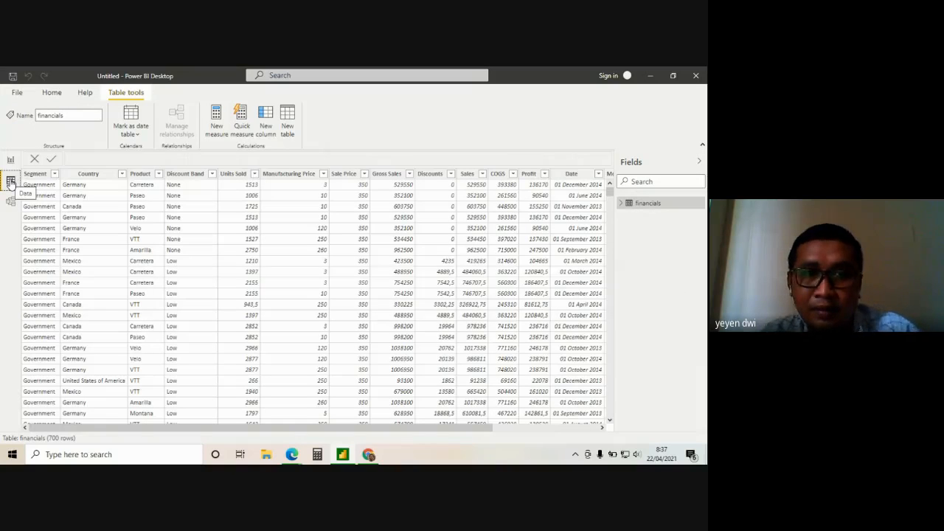
pyautogui.click(296, 131)
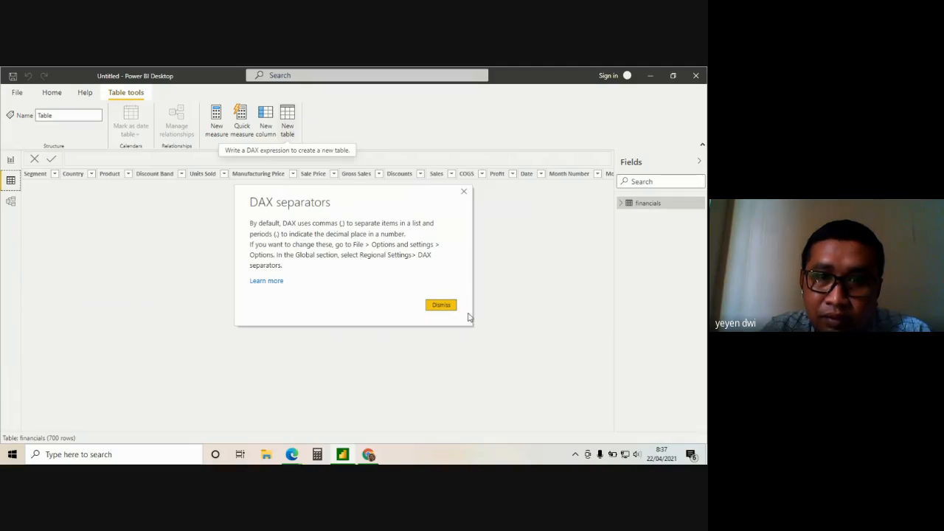
pyautogui.click(445, 306)
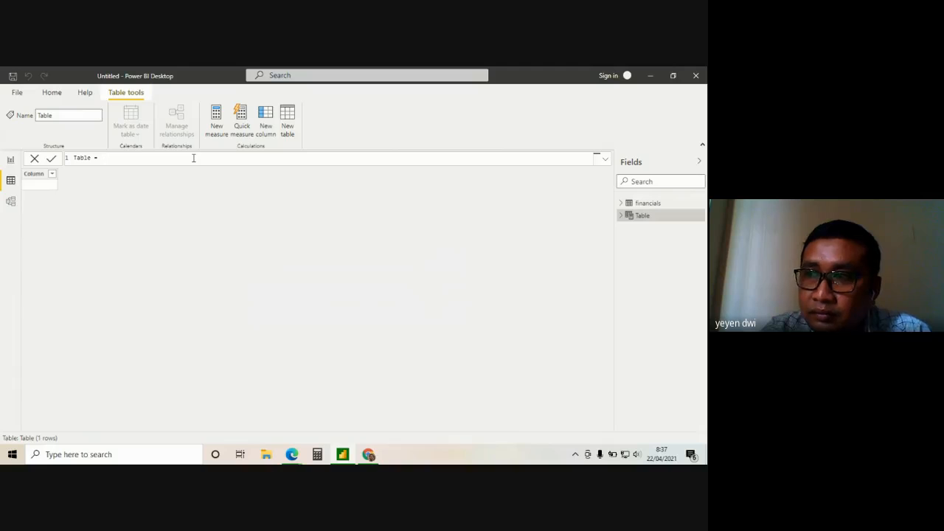
pyautogui.moveTo(159, 158); pyautogui.dragTo(62, 164)
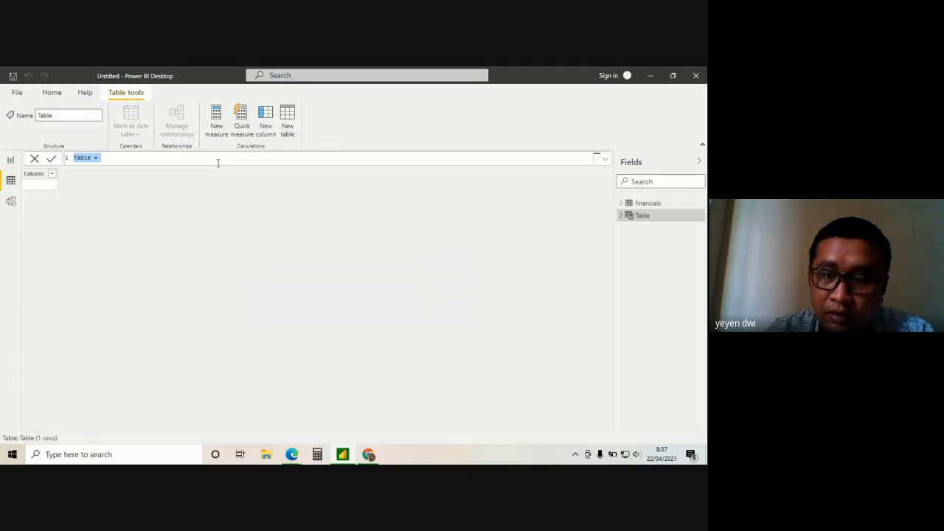
pyautogui.press('BackSpace')
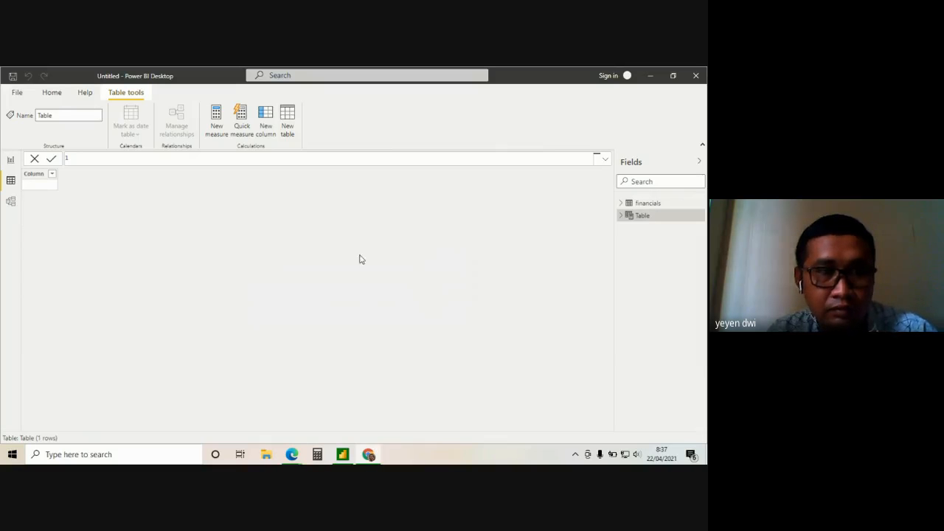
pyautogui.write('Calendar = CALENDAR(DATE(2013,01,01),Date(2014,12,31))')
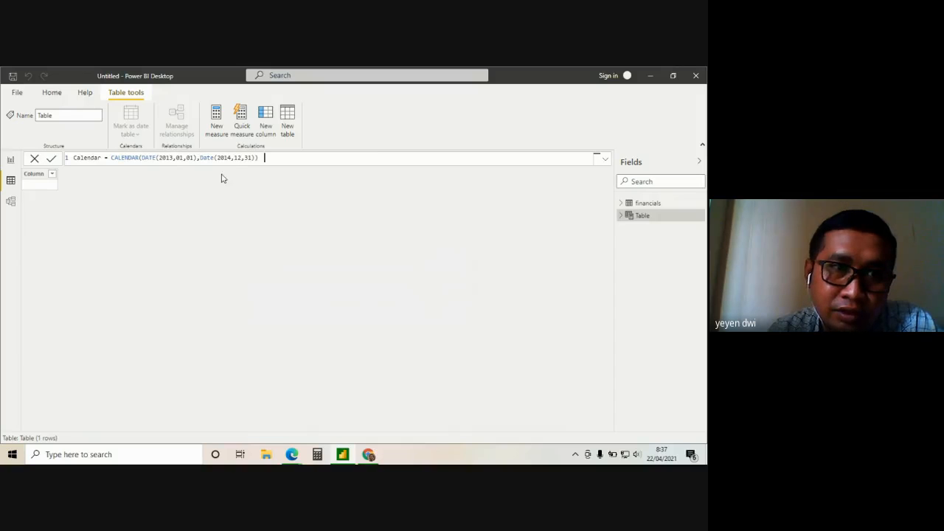
pyautogui.click(140, 158)
pyautogui.write('(')
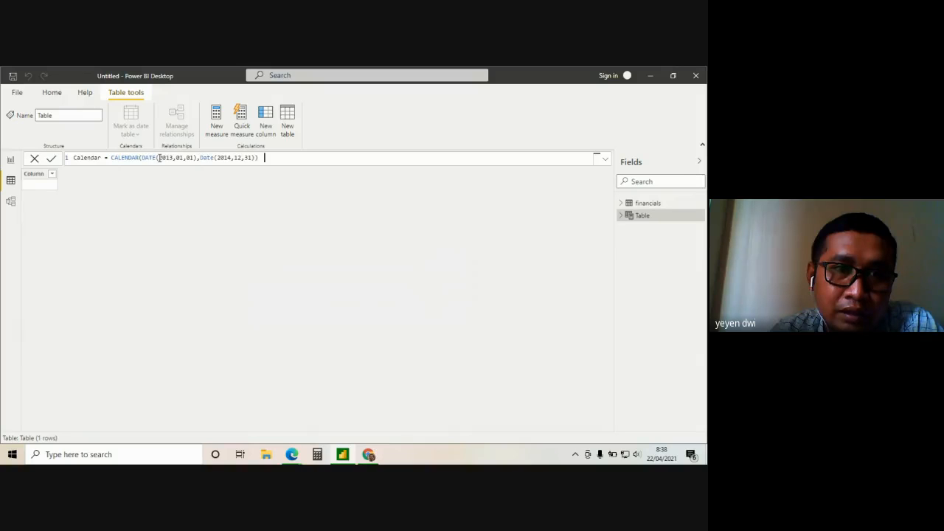
pyautogui.moveTo(158, 157); pyautogui.dragTo(251, 158)
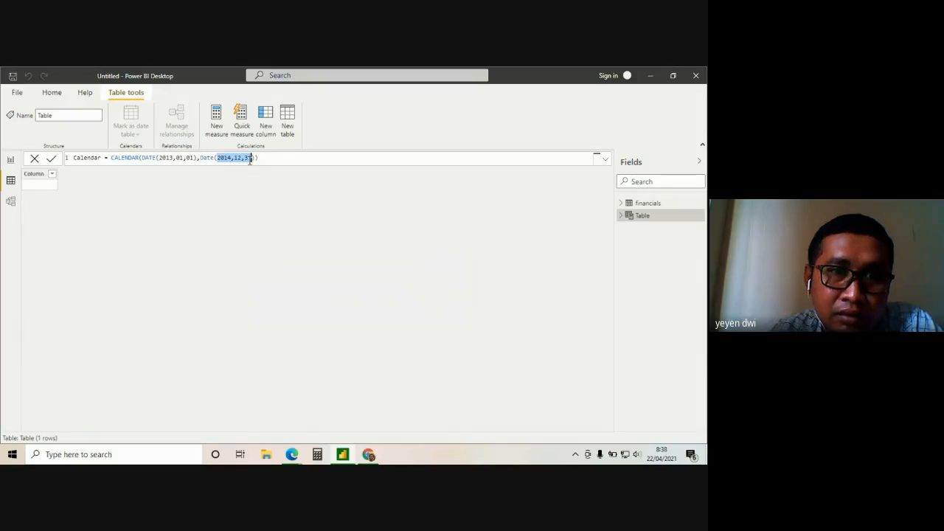
pyautogui.click(53, 160)
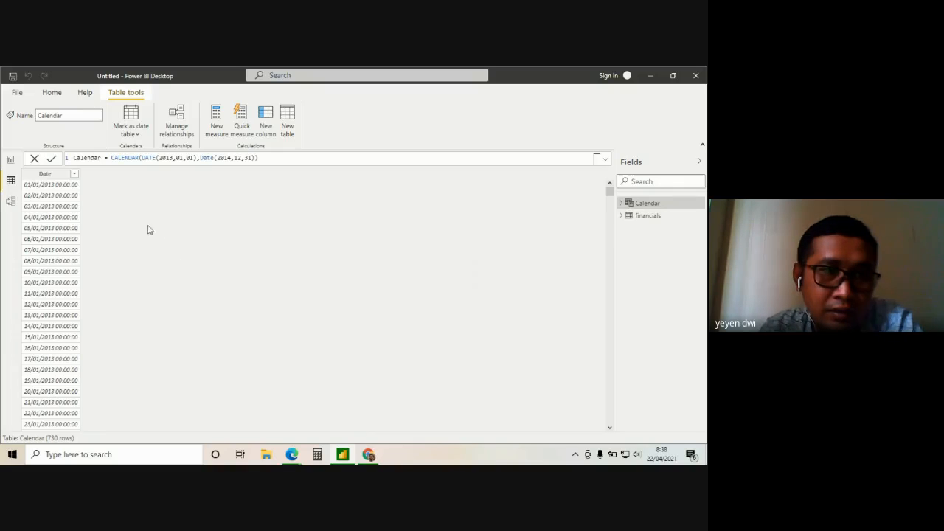
# - Arrange the Calendar and financials tables side by side in the Model view, dismiss the upgrade notice and lengthen financials to show all its fields
pyautogui.click(12, 203)
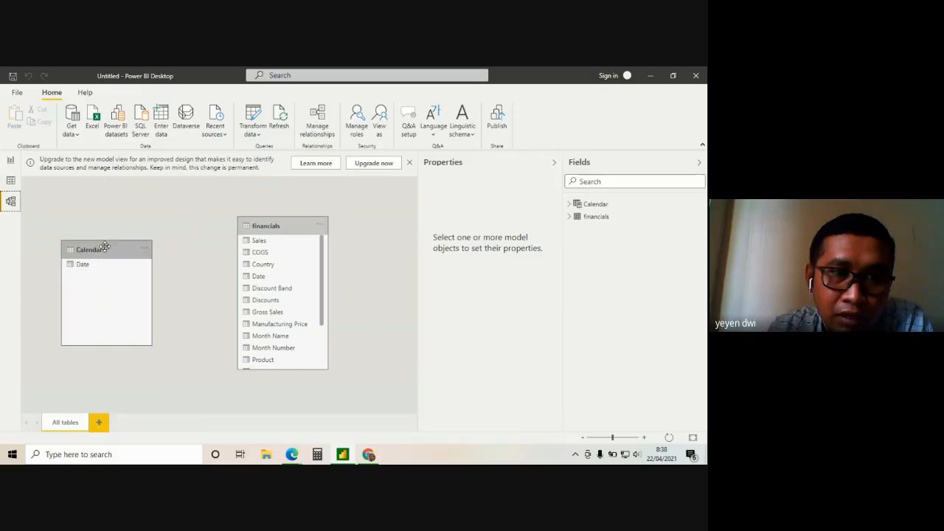
pyautogui.moveTo(109, 239); pyautogui.dragTo(118, 215)
pyautogui.moveTo(278, 225); pyautogui.dragTo(309, 213)
pyautogui.moveTo(309, 371); pyautogui.dragTo(318, 417)
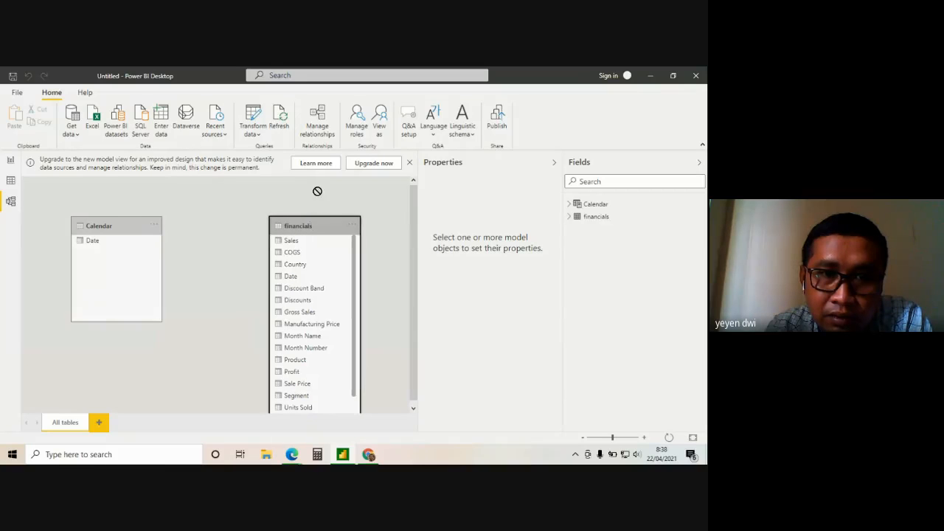
pyautogui.moveTo(332, 217); pyautogui.dragTo(337, 169)
pyautogui.click(409, 162)
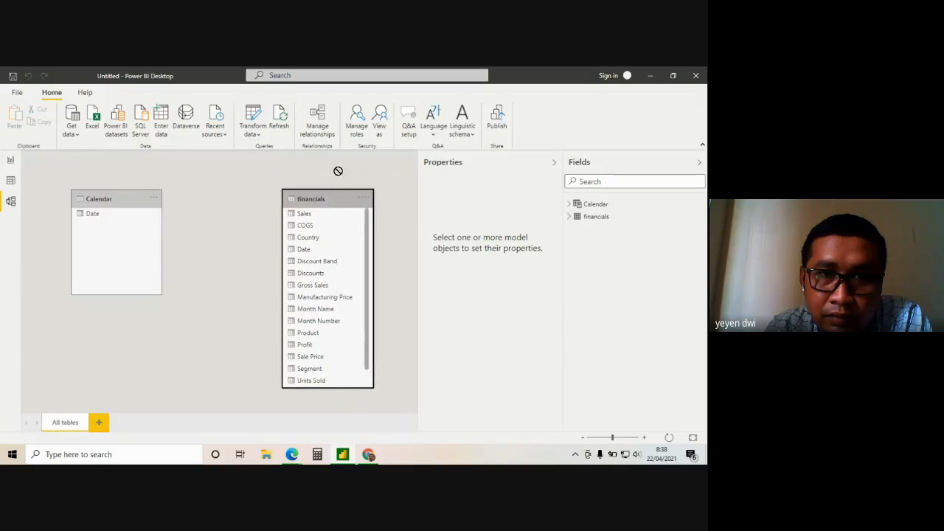
pyautogui.moveTo(329, 392); pyautogui.dragTo(328, 411)
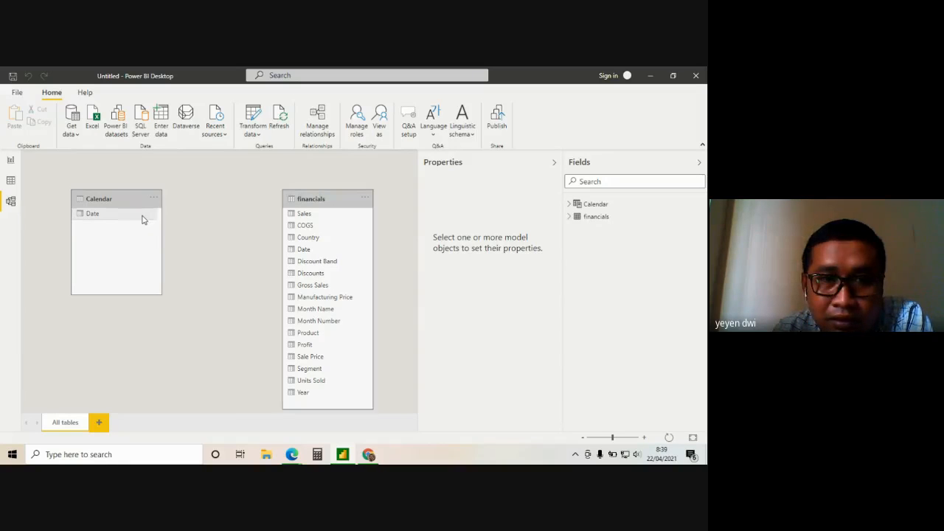
# - Create a relationship from the Calendar table's Date field to the financials table's Date field and return to the report page
pyautogui.moveTo(143, 218); pyautogui.dragTo(302, 251)
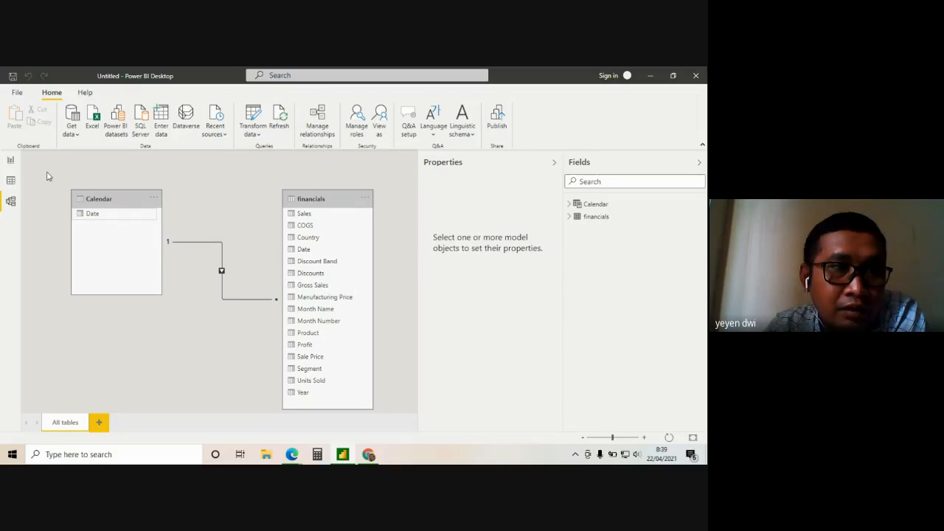
pyautogui.click(10, 179)
pyautogui.click(10, 160)
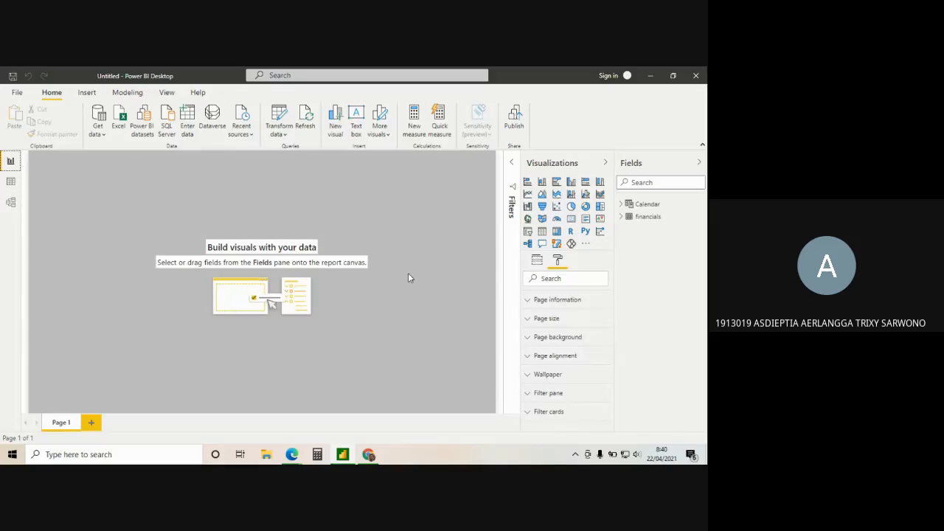
pyautogui.click(621, 221)
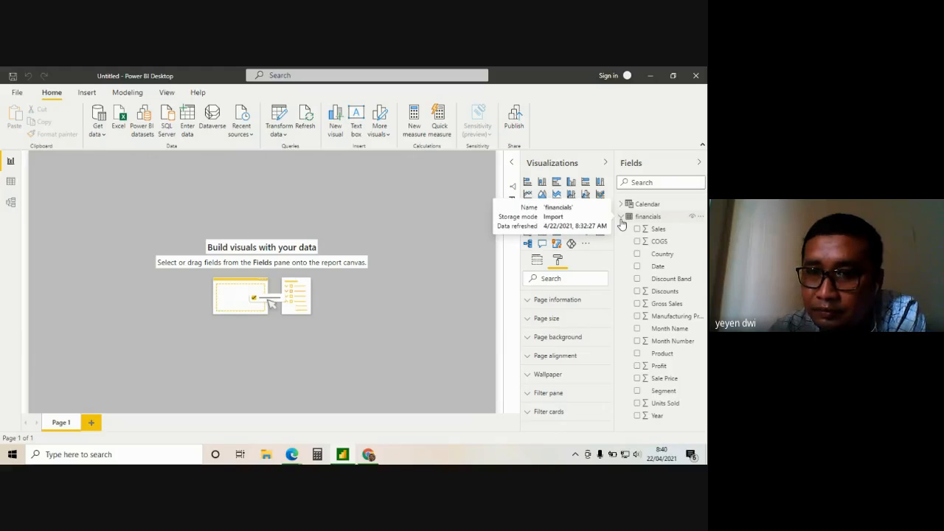
pyautogui.click(621, 221)
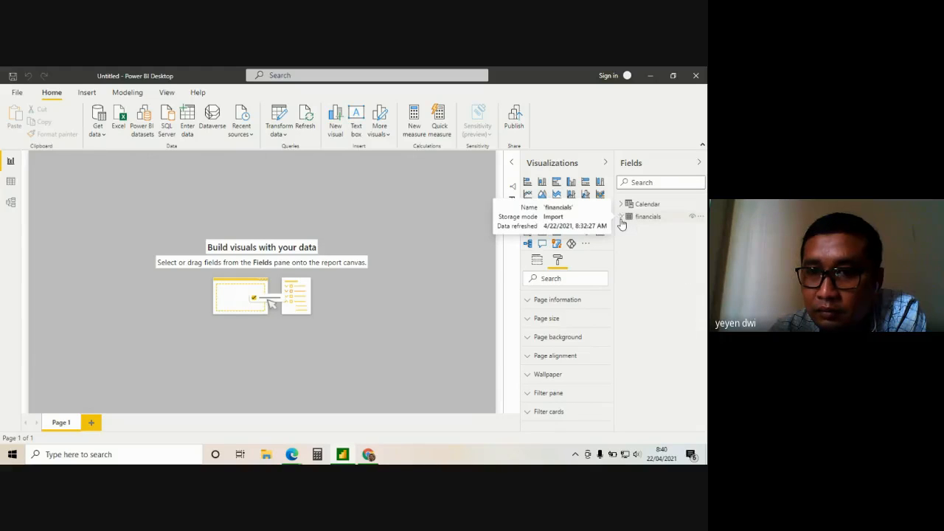
pyautogui.click(539, 267)
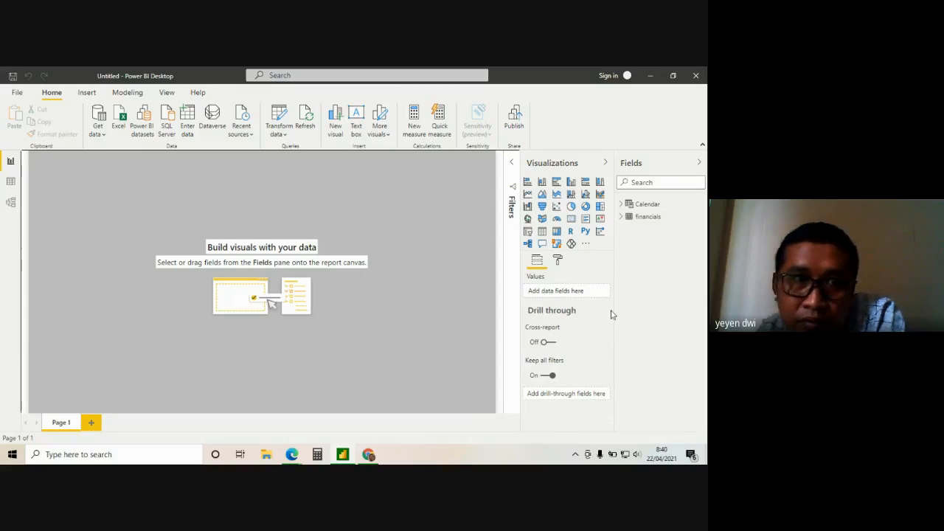
# - Insert a text box reading "Finace Report" on the report page and reduce its height to a single line
pyautogui.click(87, 92)
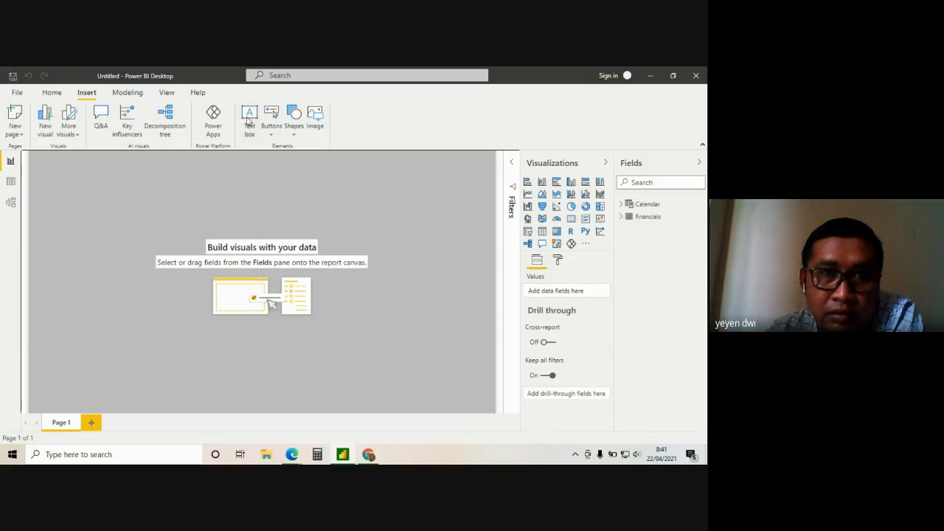
pyautogui.click(249, 121)
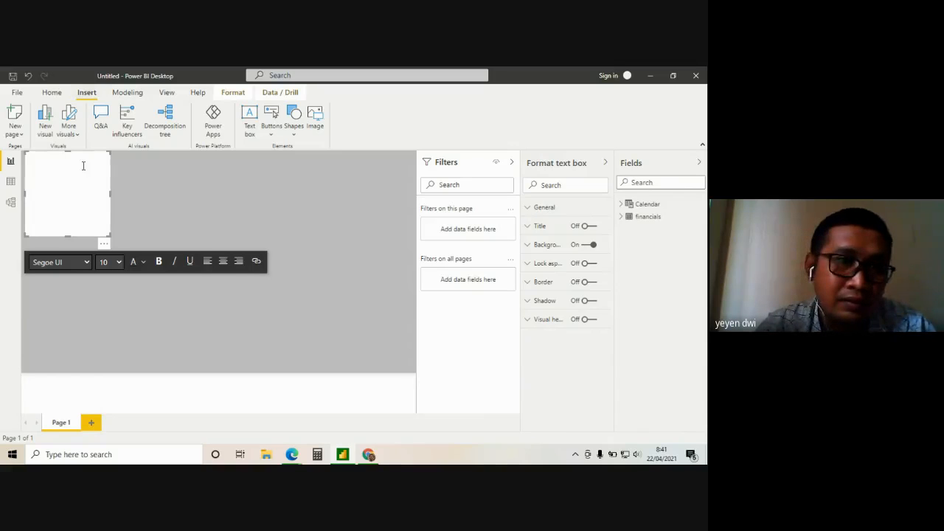
pyautogui.click(77, 201)
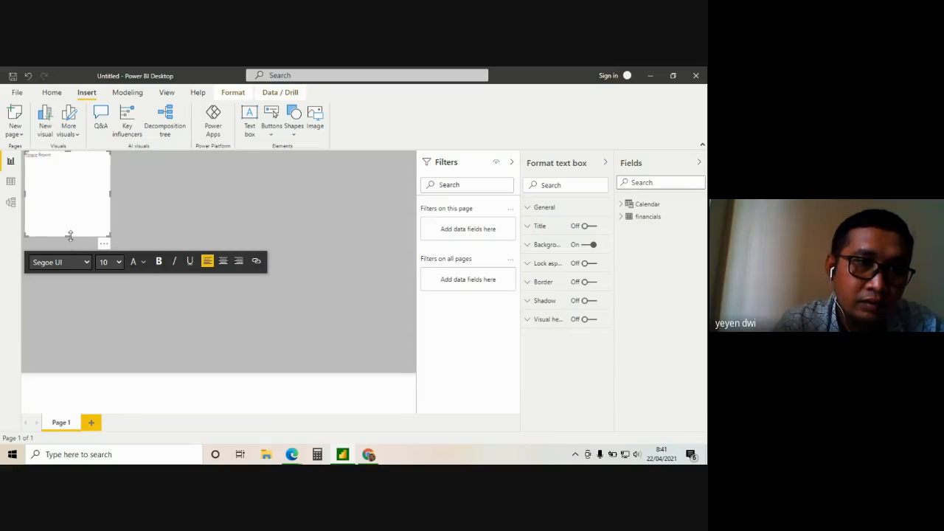
pyautogui.moveTo(70, 227); pyautogui.dragTo(74, 165)
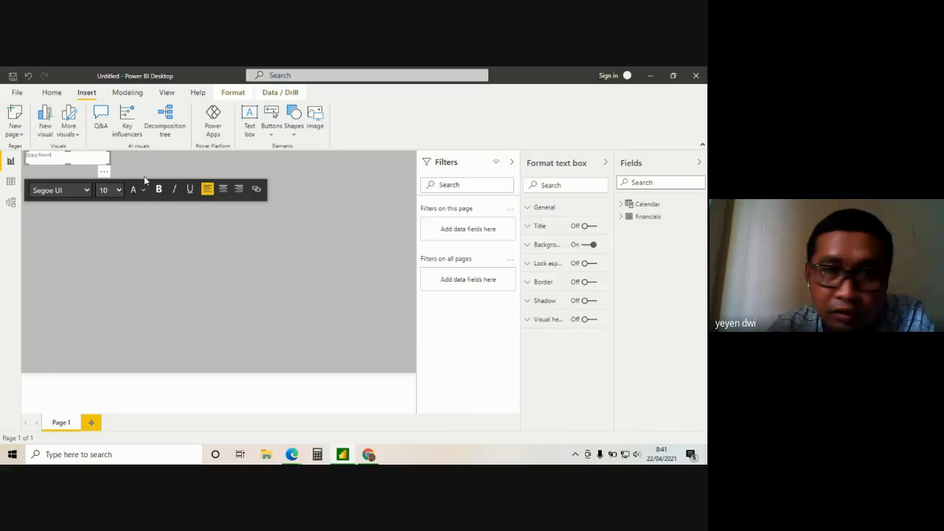
# - Format the "Finace Report" title text as Arial Black, size 20, and widen its text box
pyautogui.click(119, 190)
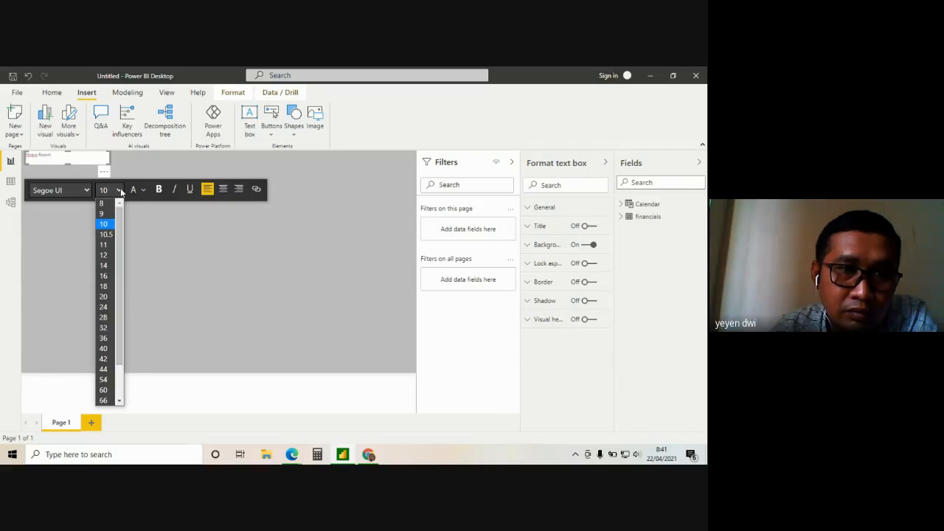
pyautogui.moveTo(67, 154); pyautogui.dragTo(22, 155)
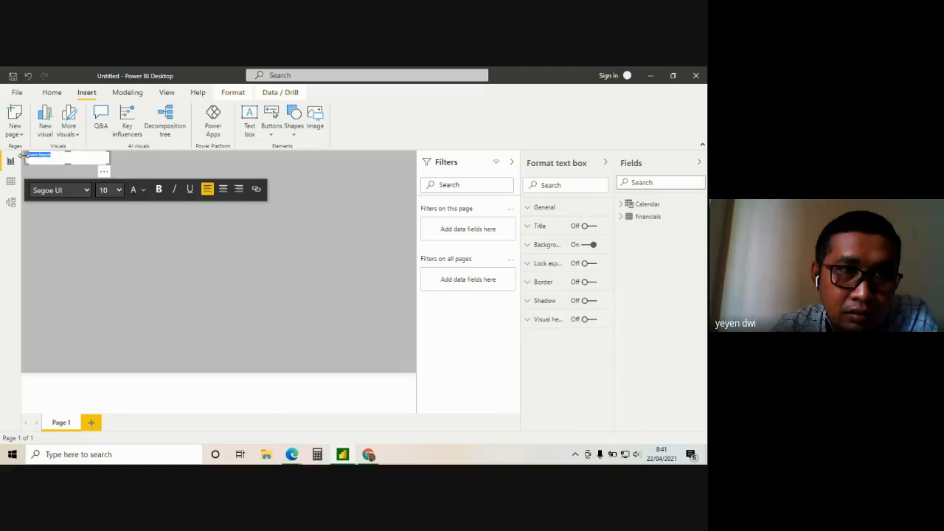
pyautogui.click(118, 189)
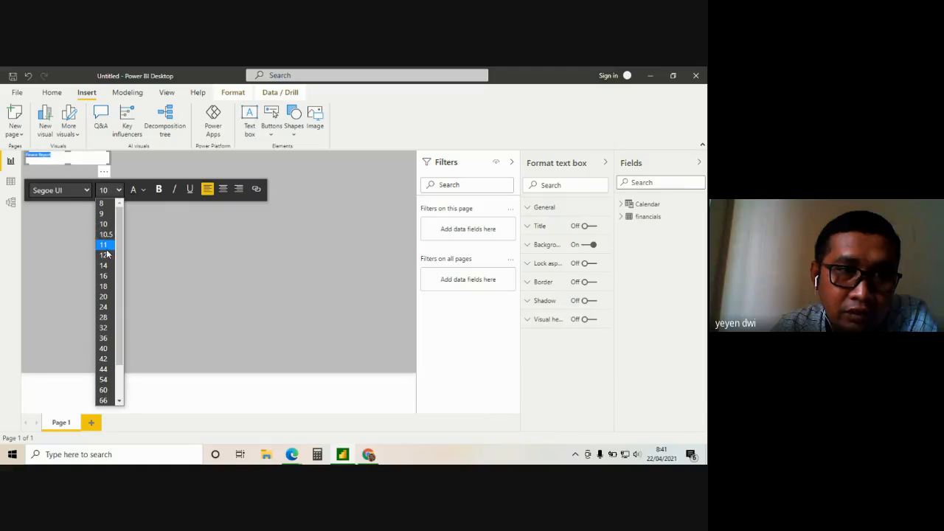
pyautogui.click(104, 297)
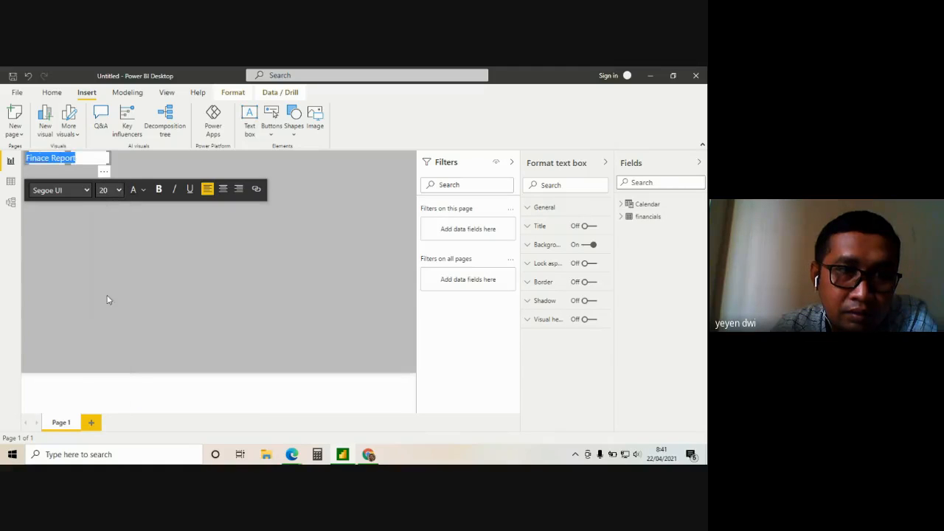
pyautogui.click(87, 191)
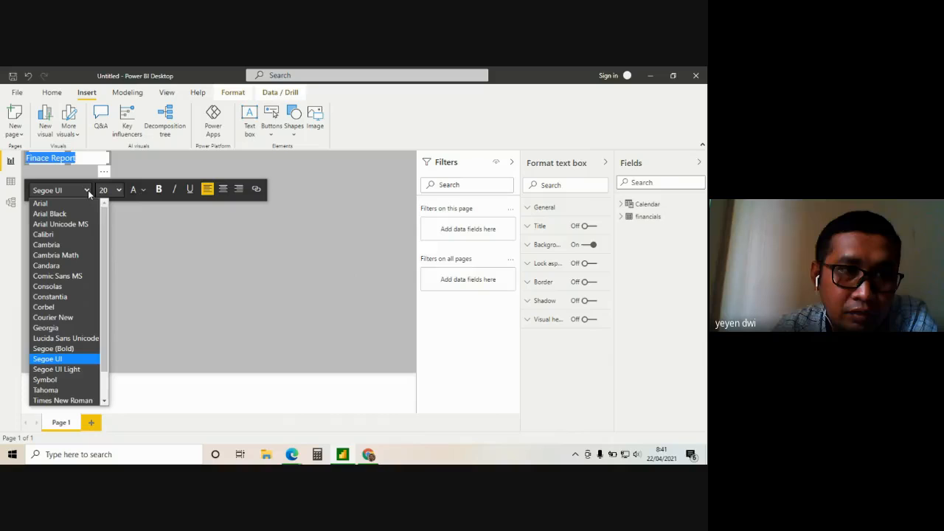
pyautogui.click(90, 214)
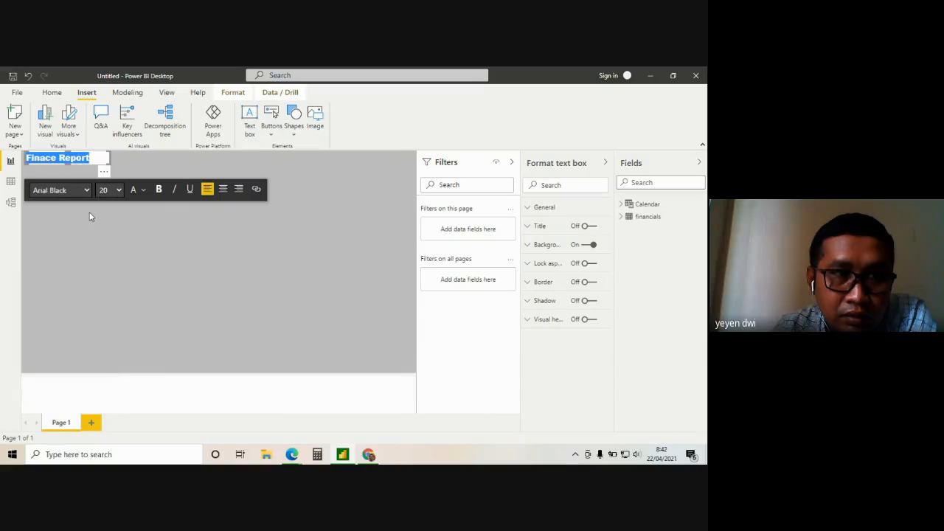
pyautogui.moveTo(109, 157); pyautogui.dragTo(158, 158)
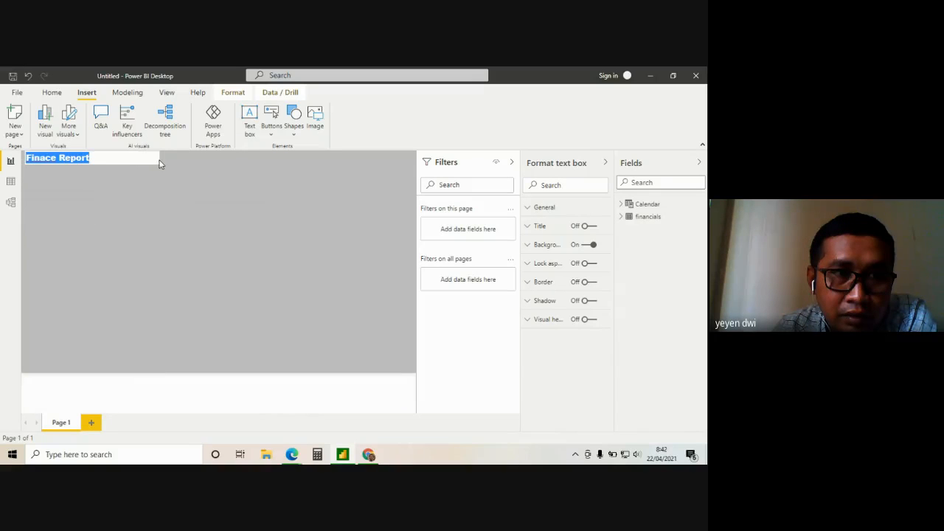
pyautogui.click(185, 213)
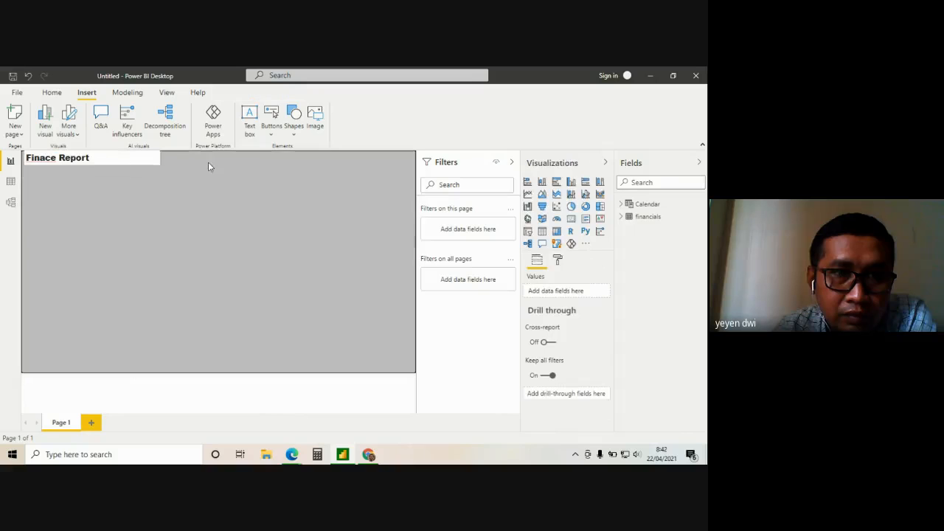
# - Set the title text box's background transparency to 100%
pyautogui.click(151, 161)
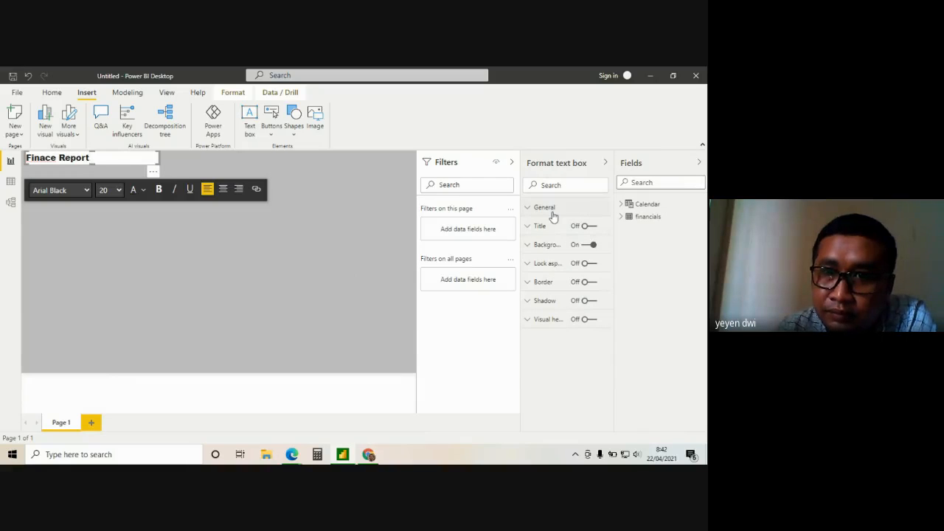
pyautogui.click(528, 244)
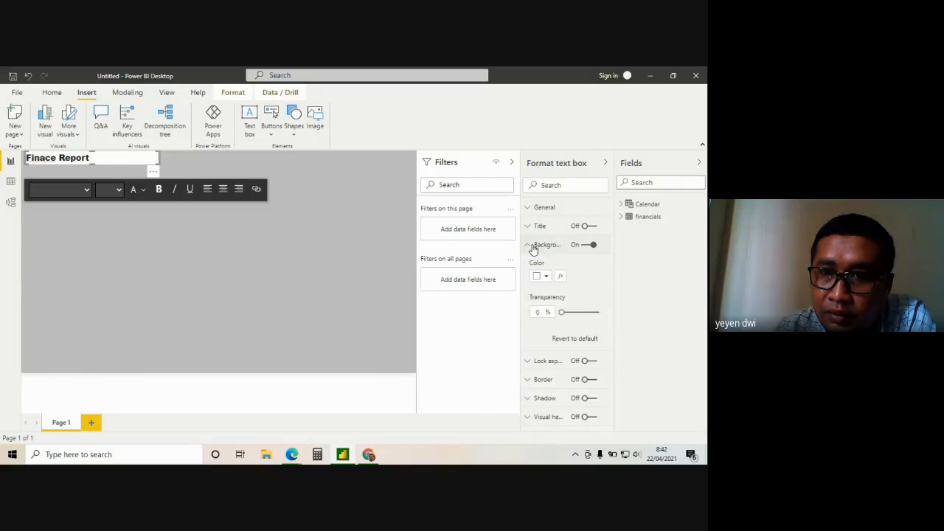
pyautogui.click(546, 276)
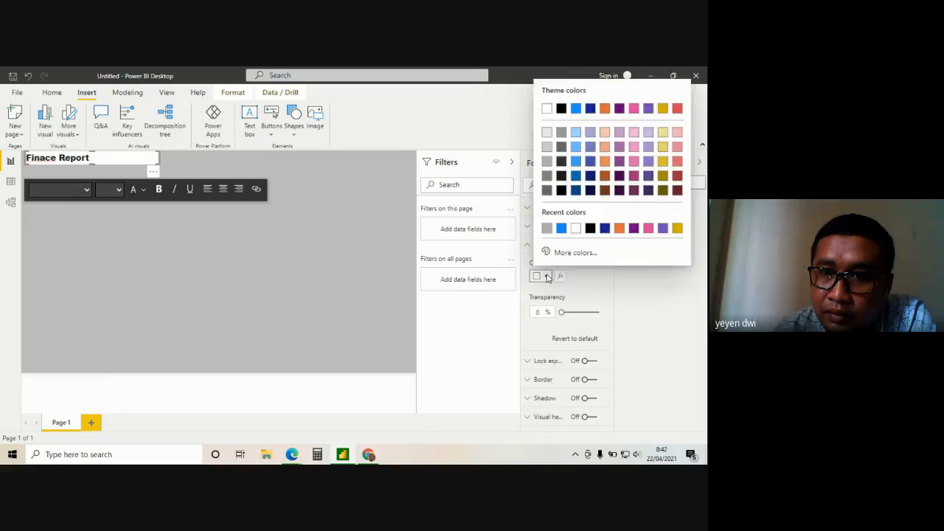
pyautogui.click(546, 275)
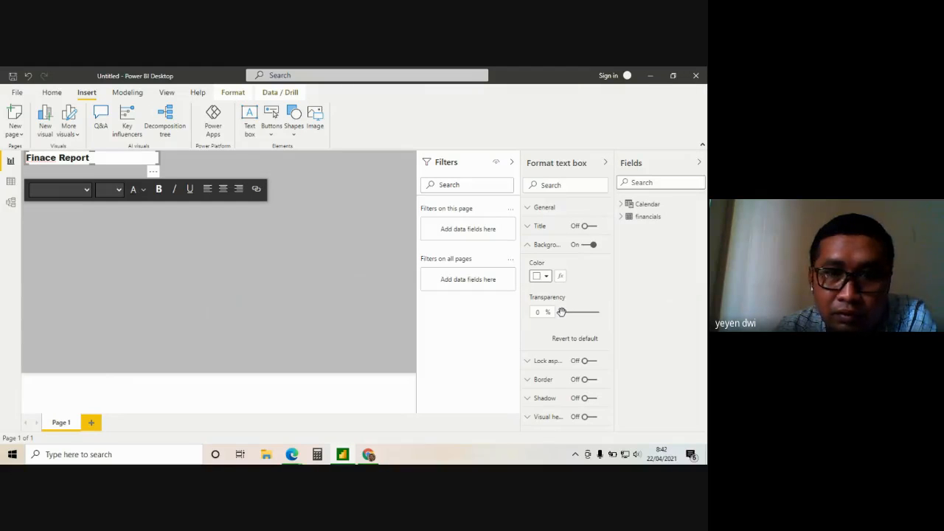
pyautogui.moveTo(561, 312); pyautogui.dragTo(621, 315)
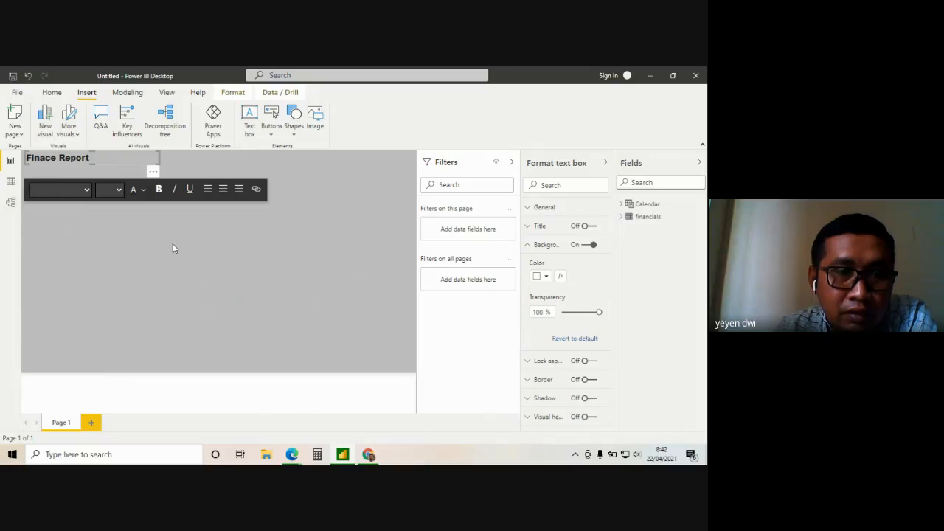
pyautogui.click(288, 167)
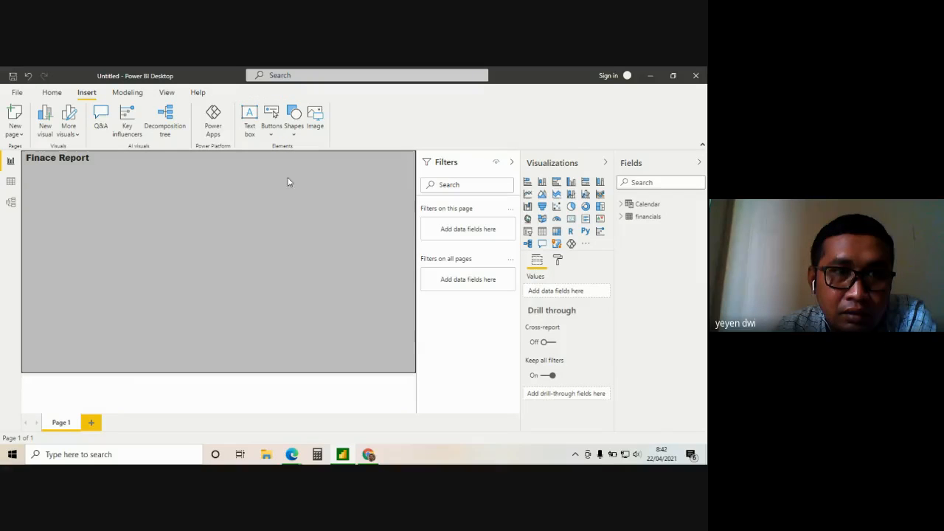
# - Slightly increase the height of the title text box
pyautogui.click(87, 161)
pyautogui.moveTo(93, 165); pyautogui.dragTo(133, 167)
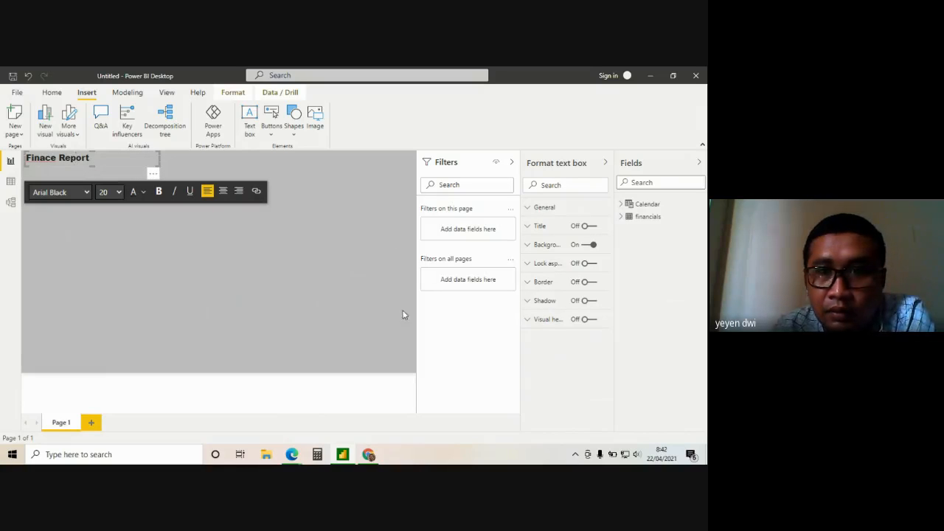
pyautogui.click(502, 358)
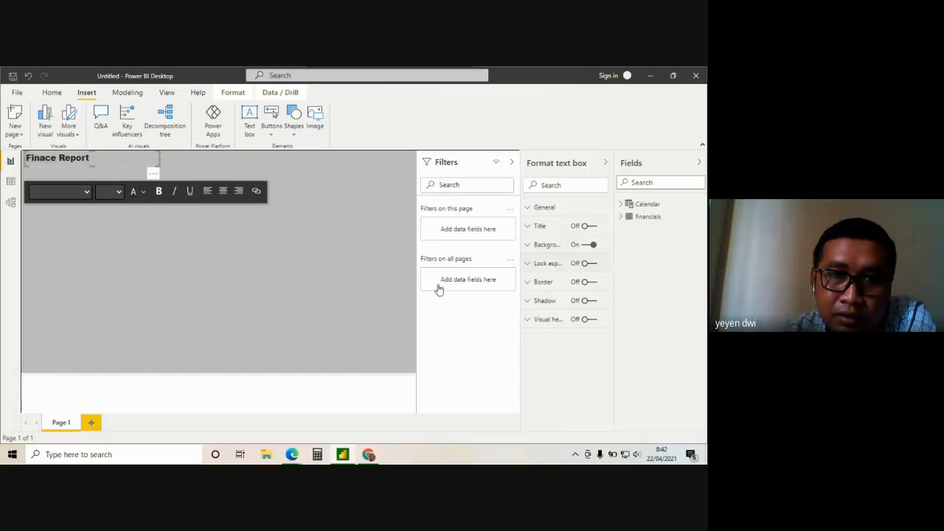
# - Add a line chart of Profit by Date from the financials table below the title and increase the chart's height
pyautogui.click(621, 216)
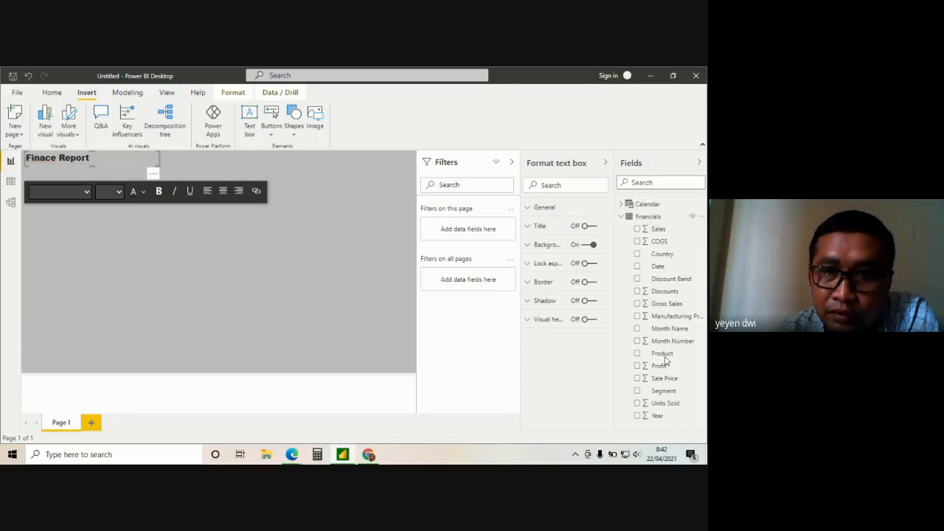
pyautogui.click(169, 240)
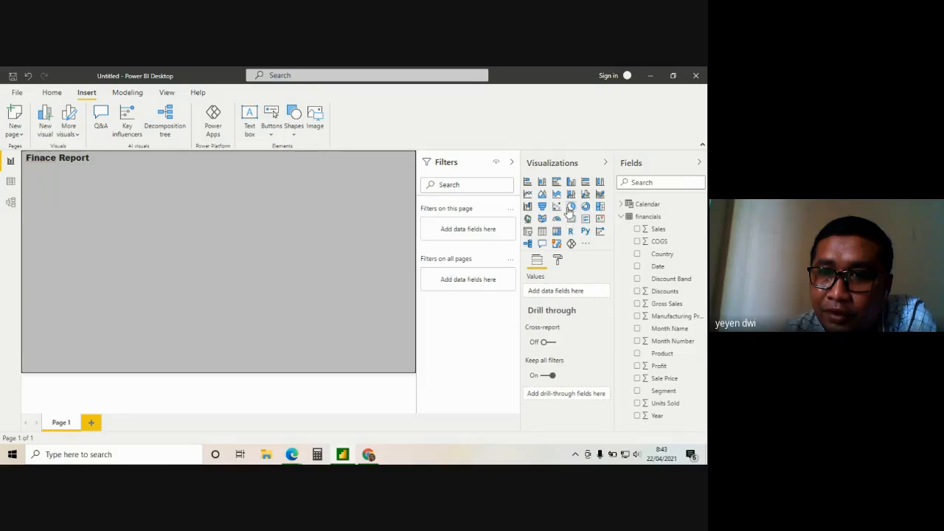
pyautogui.click(528, 194)
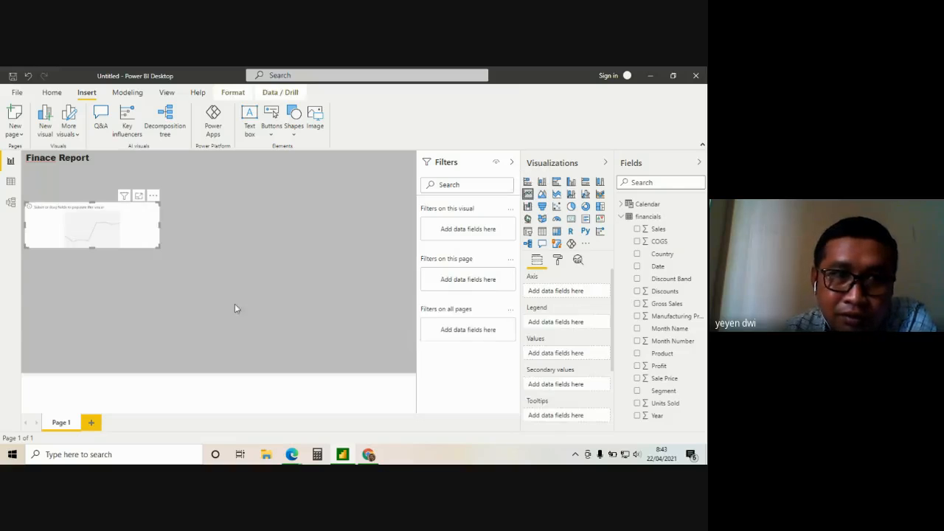
pyautogui.click(637, 268)
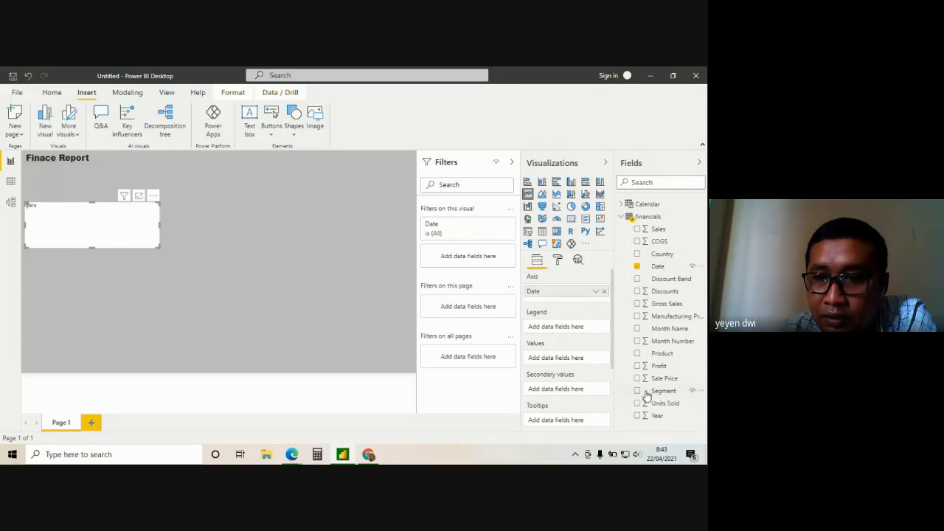
pyautogui.click(637, 366)
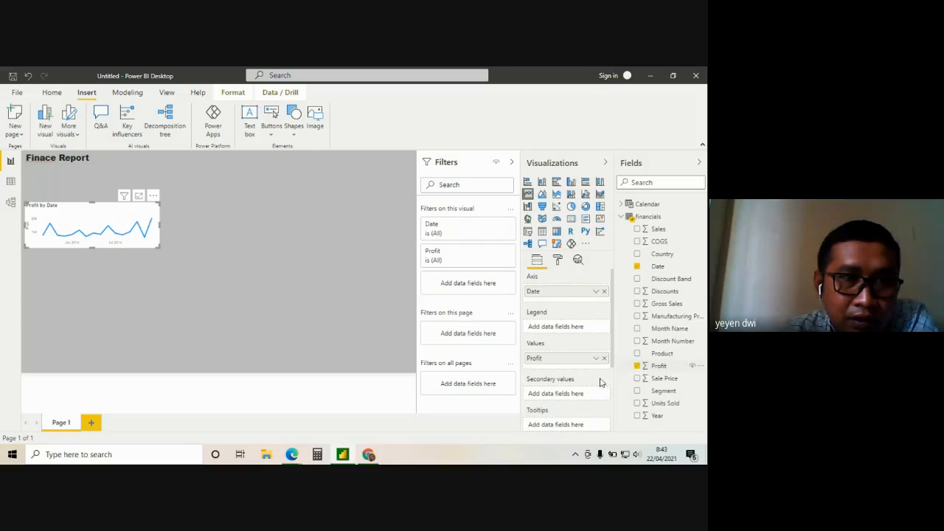
pyautogui.moveTo(91, 249); pyautogui.dragTo(92, 282)
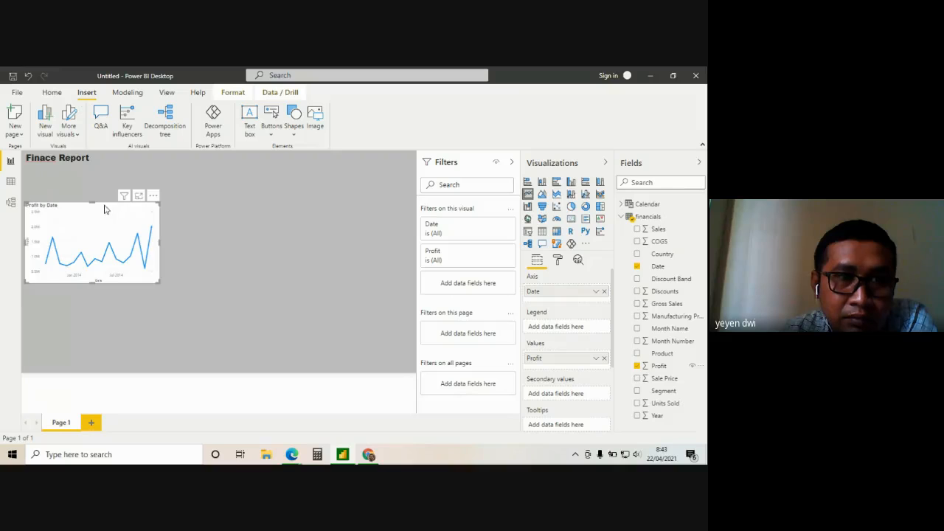
# - Move the Profit by Date line chart up to just below the title and a little further right on the page
pyautogui.moveTo(103, 207); pyautogui.dragTo(107, 180)
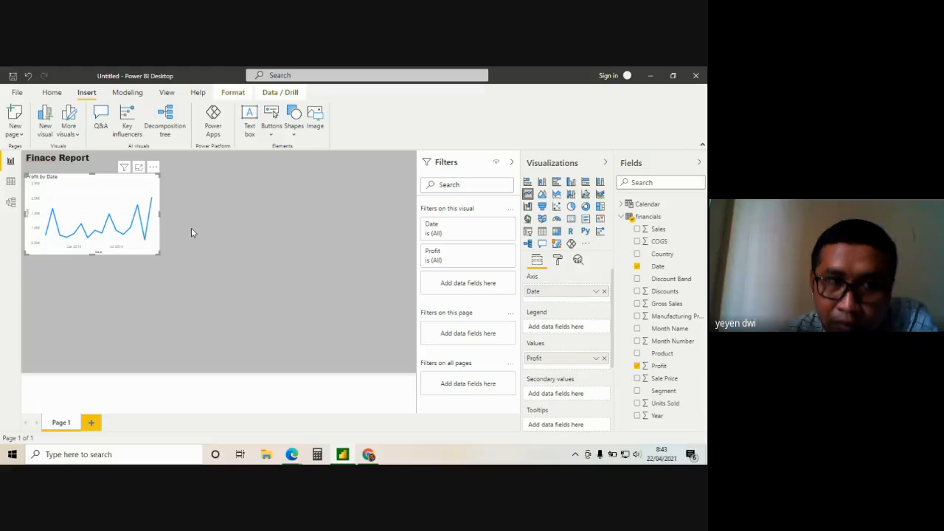
pyautogui.moveTo(122, 204)
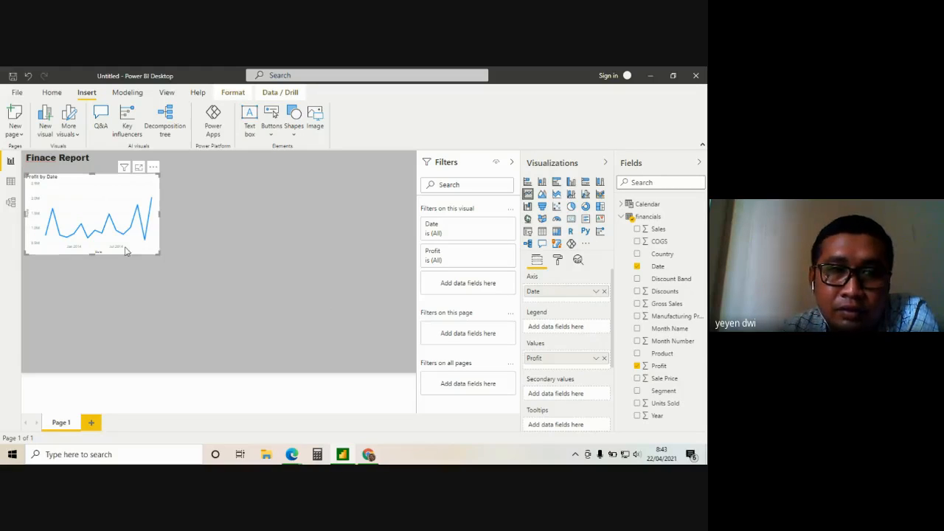
pyautogui.moveTo(106, 182); pyautogui.dragTo(171, 181)
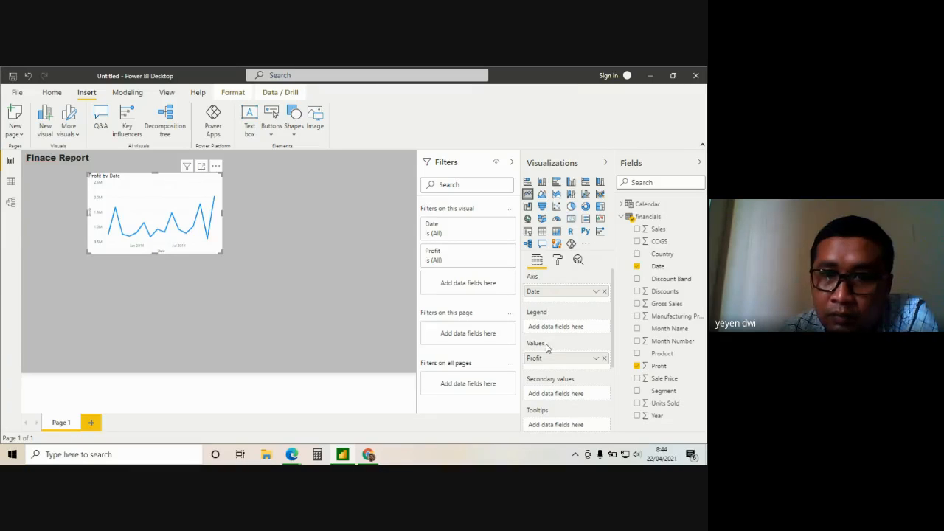
pyautogui.click(595, 292)
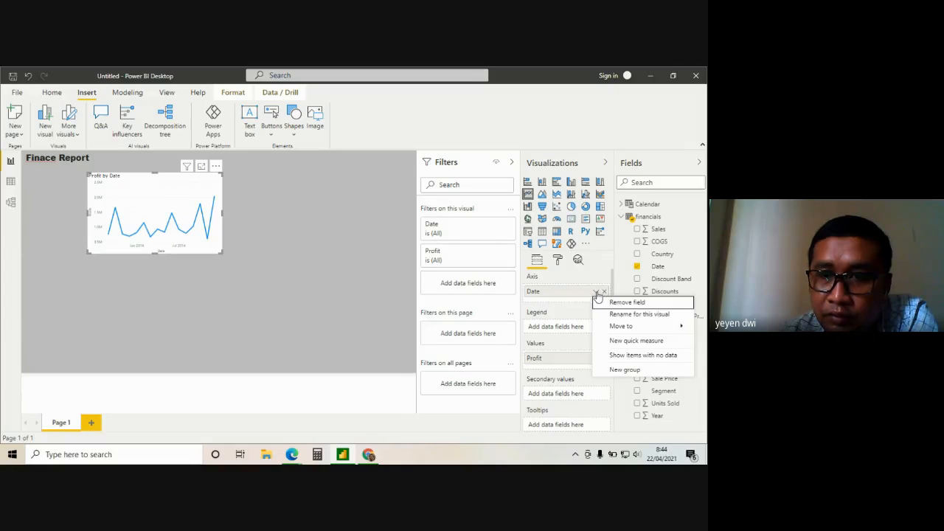
pyautogui.click(597, 293)
pyautogui.click(595, 293)
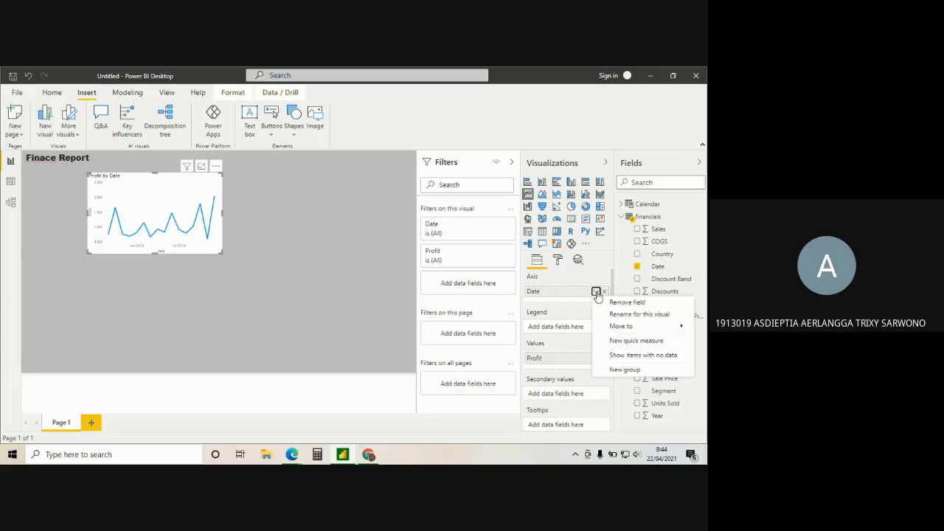
pyautogui.click(597, 293)
pyautogui.click(596, 293)
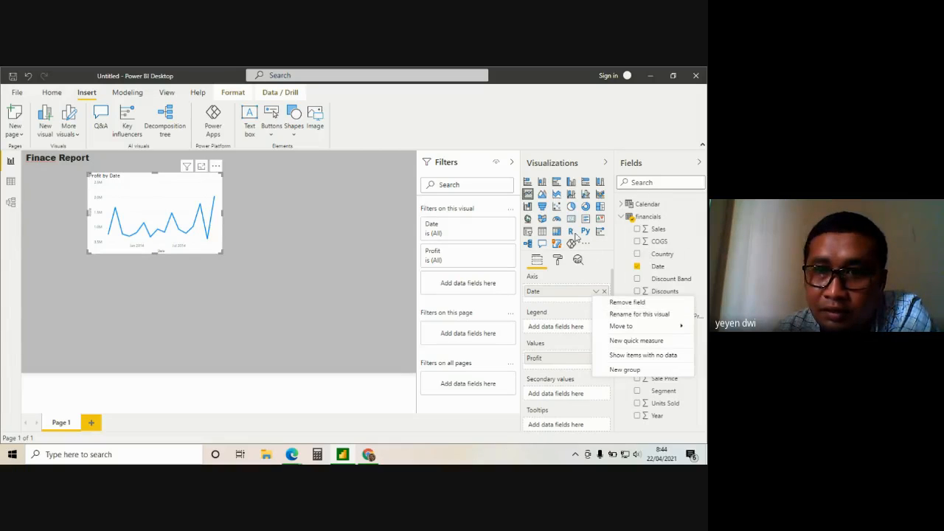
pyautogui.press('Escape')
pyautogui.click(529, 220)
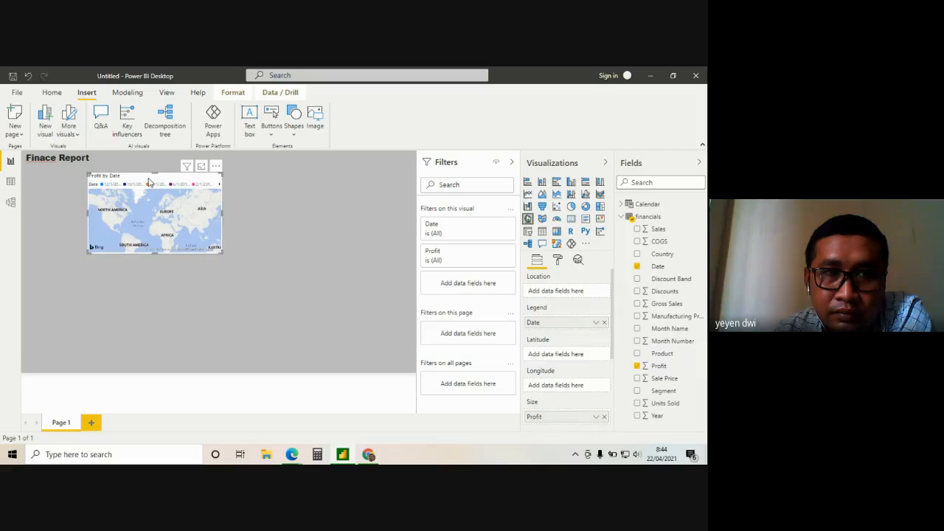
pyautogui.moveTo(148, 181); pyautogui.dragTo(290, 200)
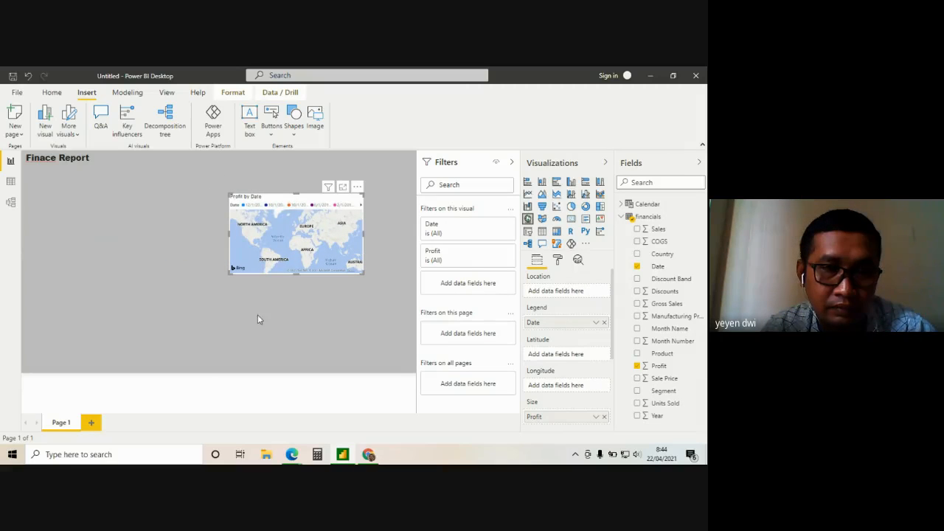
pyautogui.hotkey('ctrl', 'z')
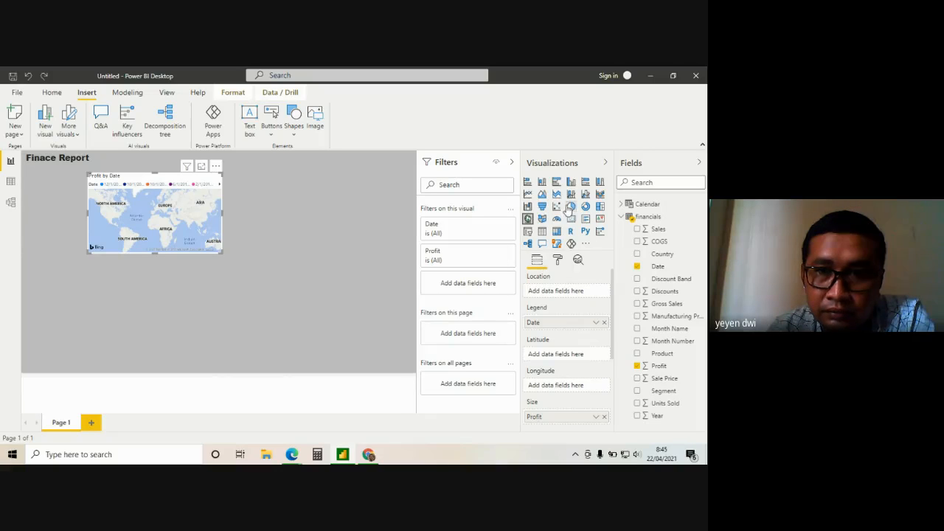
pyautogui.click(527, 193)
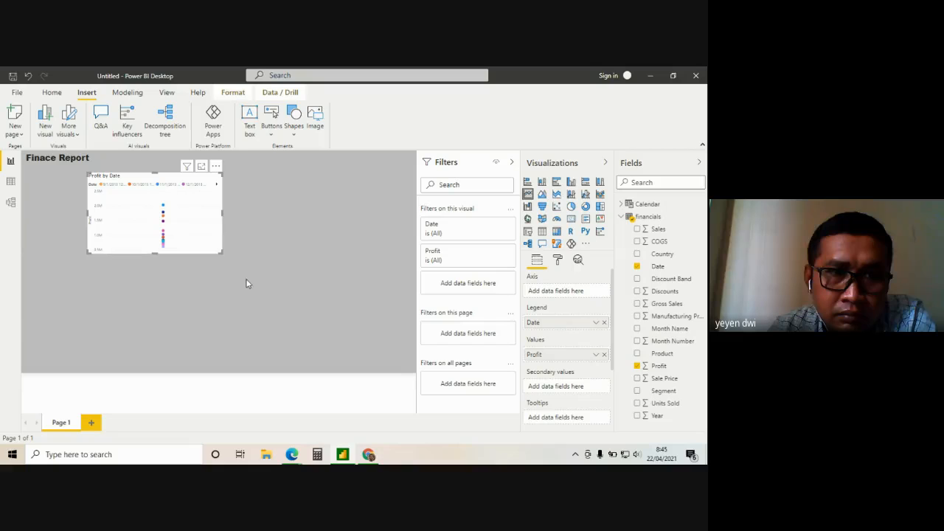
pyautogui.click(528, 208)
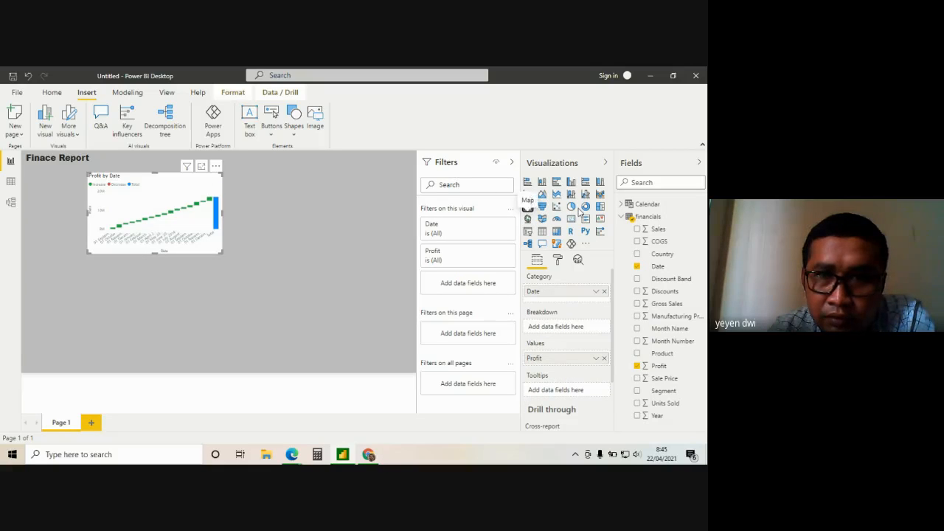
pyautogui.click(542, 195)
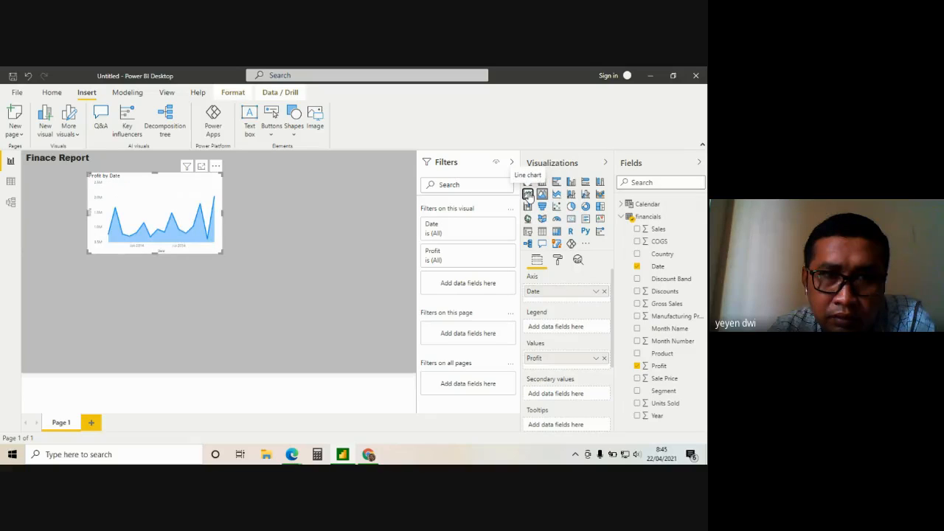
pyautogui.click(528, 194)
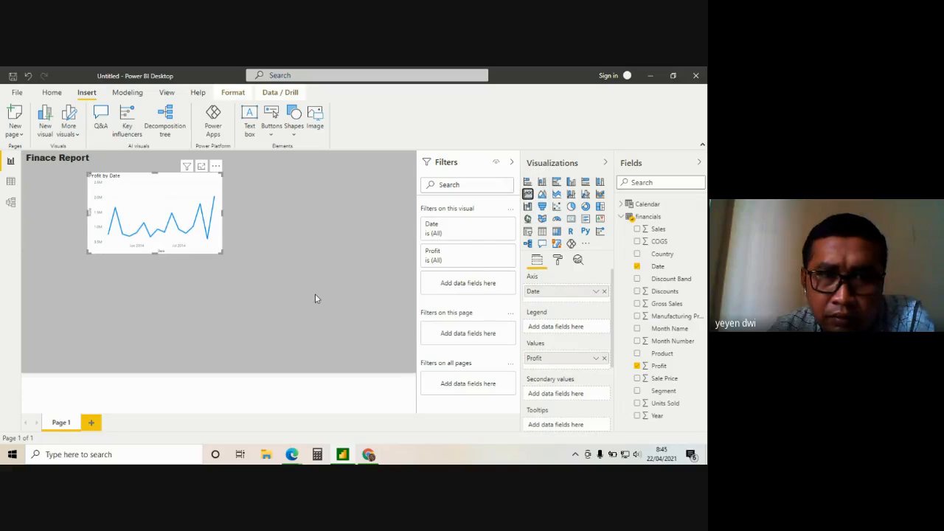
# - Add a map of Profit by Country from the financials table and place it to the right of the line chart
pyautogui.click(289, 246)
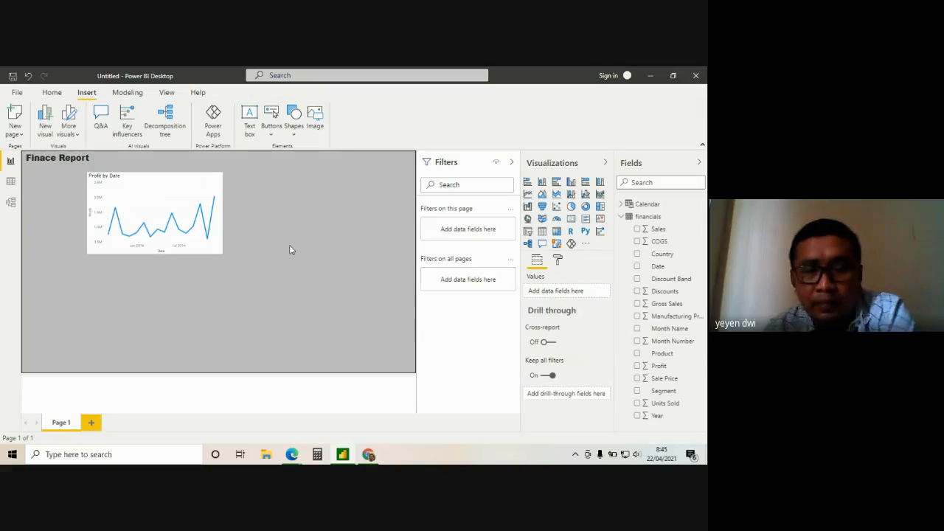
pyautogui.click(528, 220)
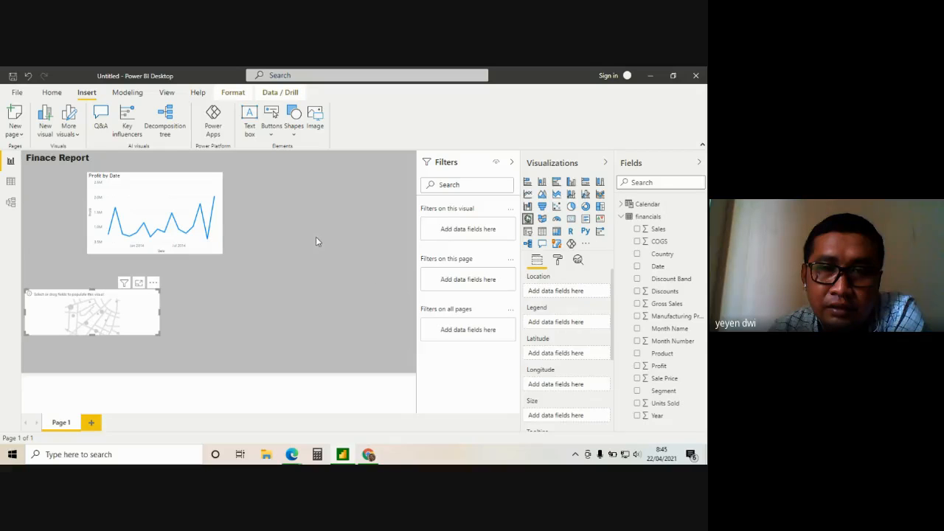
pyautogui.moveTo(98, 297); pyautogui.dragTo(313, 179)
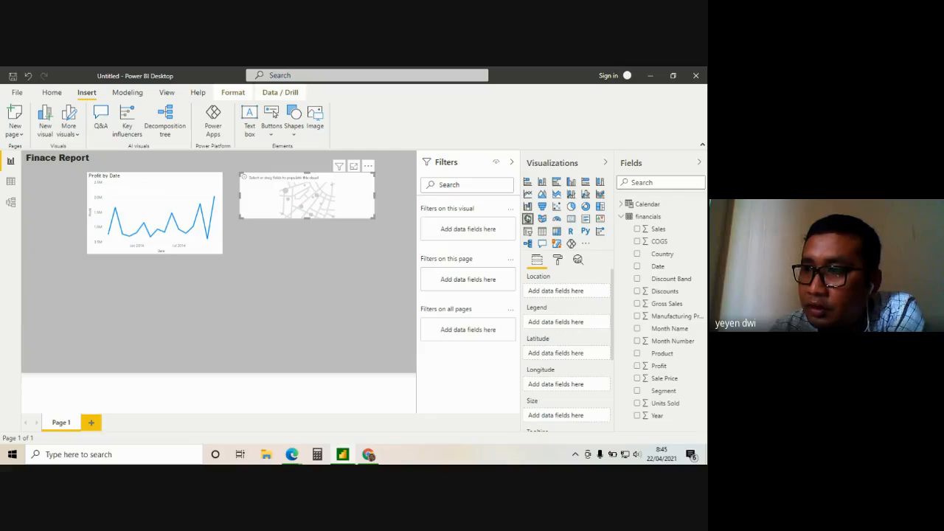
pyautogui.click(658, 254)
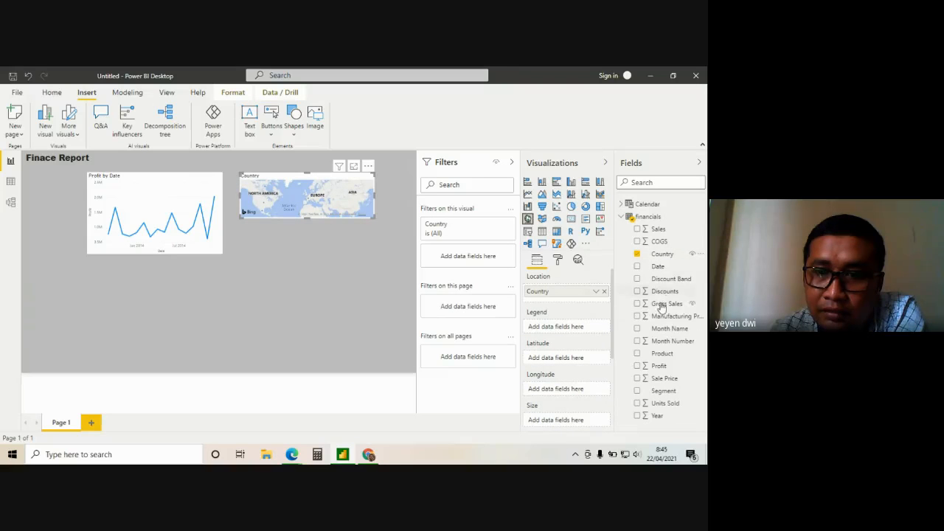
pyautogui.click(638, 367)
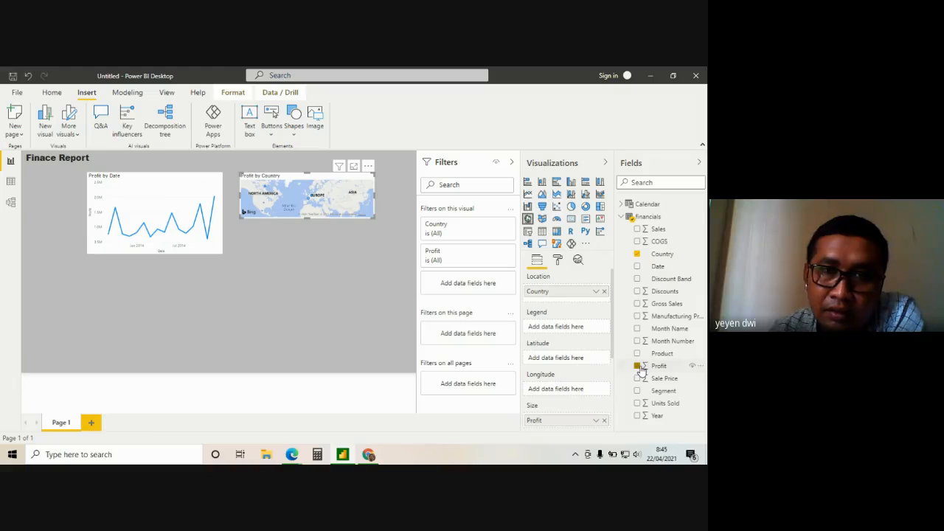
# - Enlarge the Profit by Country map and the Profit by Date line chart so their bottom edges align, leaving a small gap between them
pyautogui.moveTo(306, 221); pyautogui.dragTo(306, 257)
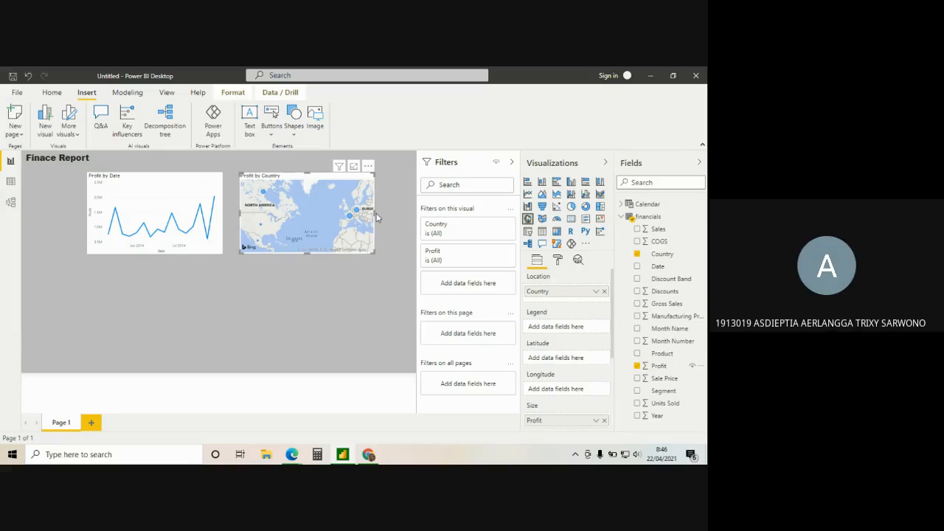
pyautogui.moveTo(374, 254); pyautogui.dragTo(399, 265)
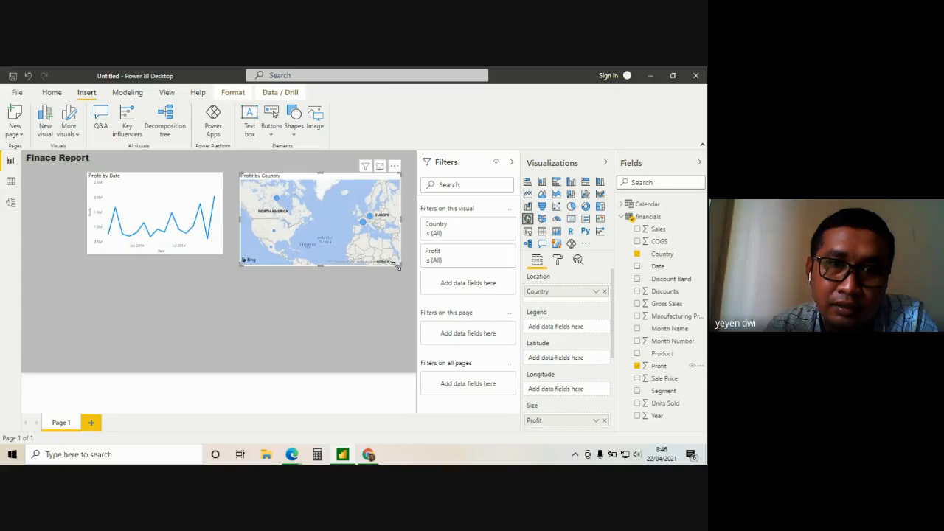
pyautogui.moveTo(240, 223); pyautogui.dragTo(249, 224)
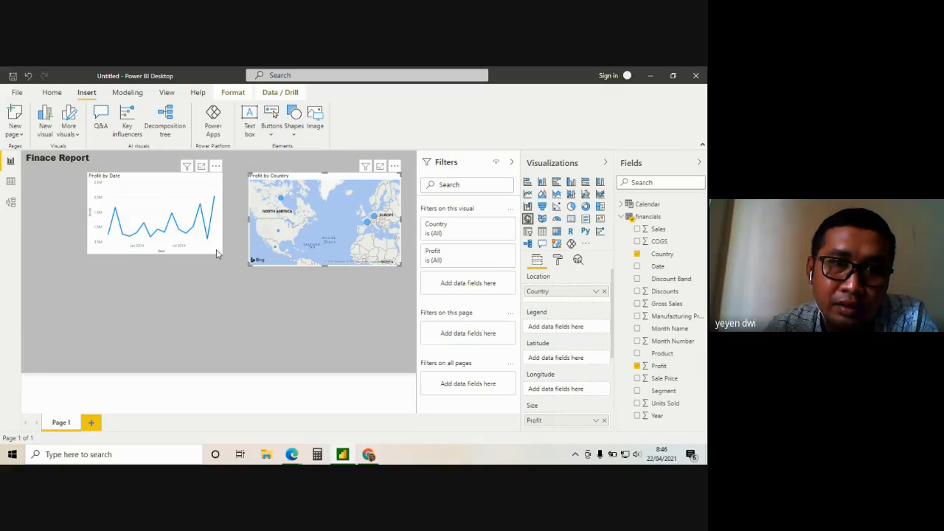
pyautogui.moveTo(216, 253); pyautogui.dragTo(236, 269)
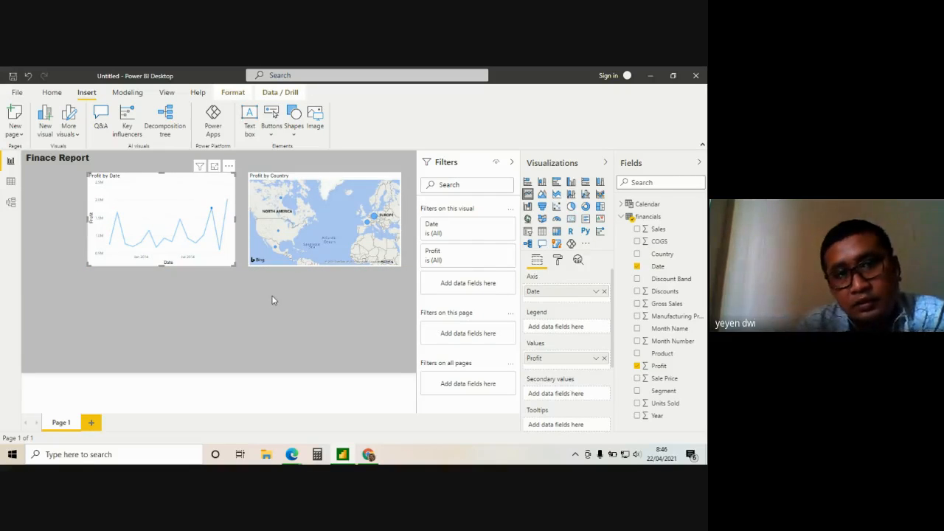
pyautogui.click(271, 300)
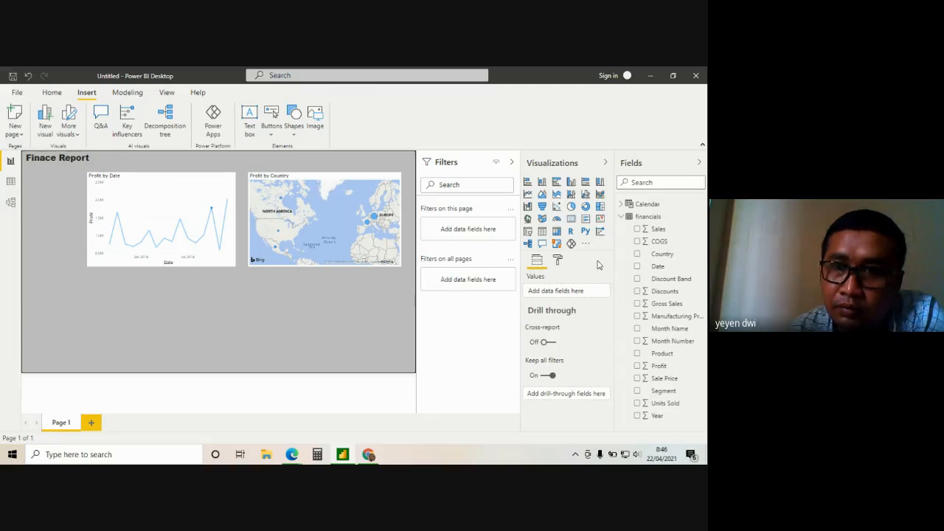
# - Add a clustered column chart with Product on the axis, Segment as legend and Sales as values
pyautogui.click(574, 184)
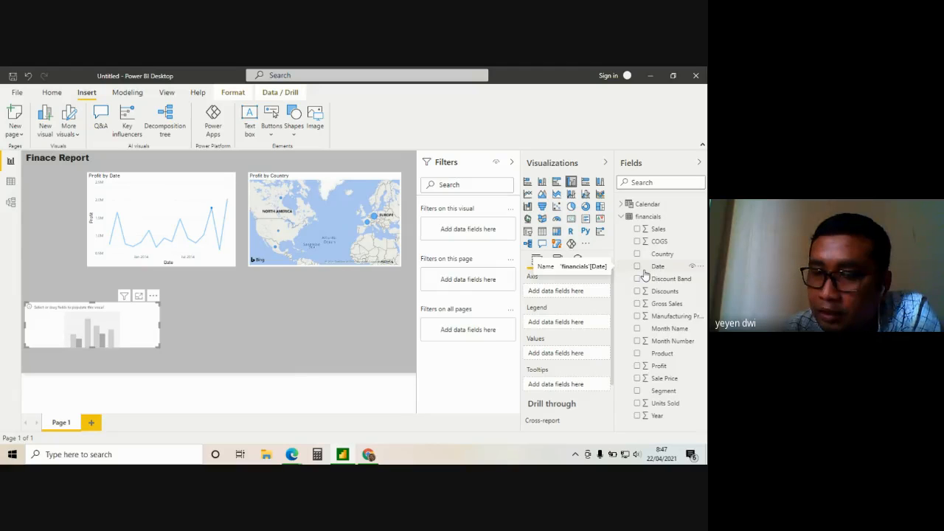
pyautogui.click(638, 354)
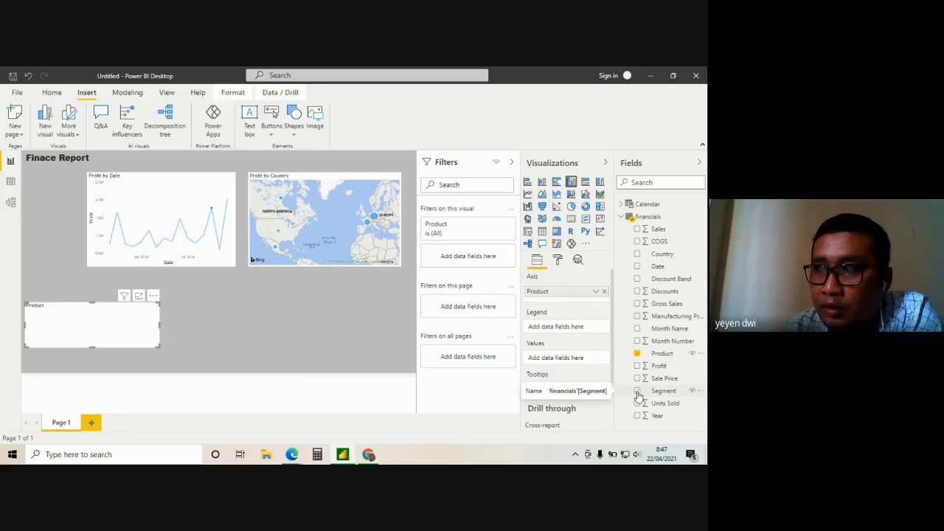
pyautogui.click(638, 391)
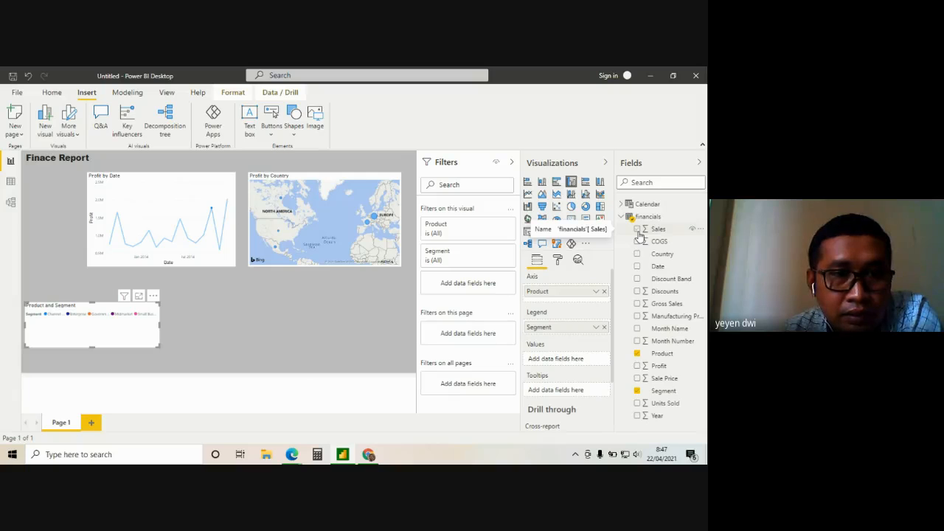
pyautogui.click(638, 230)
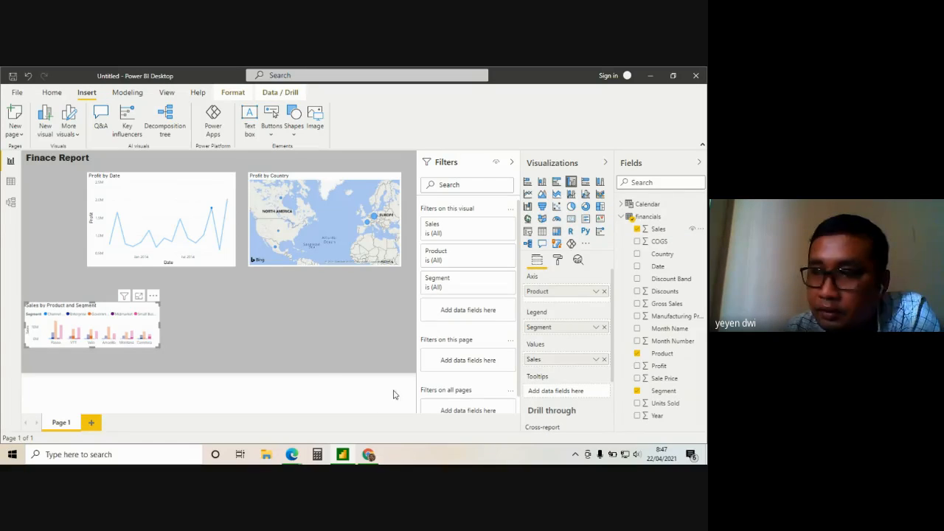
# - Enlarge the Sales by Product and Segment chart and position it below the line chart and map, spanning their combined width
pyautogui.moveTo(158, 348); pyautogui.dragTo(346, 367)
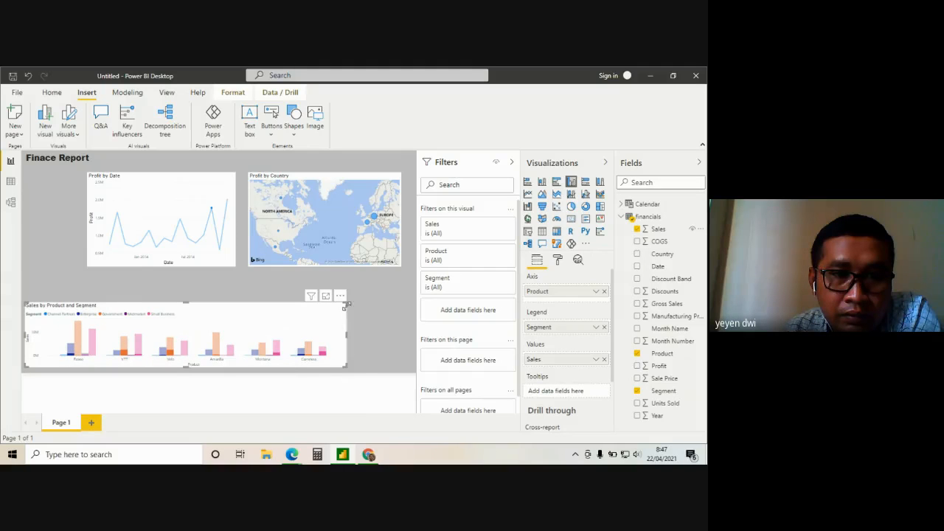
pyautogui.moveTo(345, 303); pyautogui.dragTo(367, 281)
pyautogui.moveTo(208, 294); pyautogui.dragTo(236, 293)
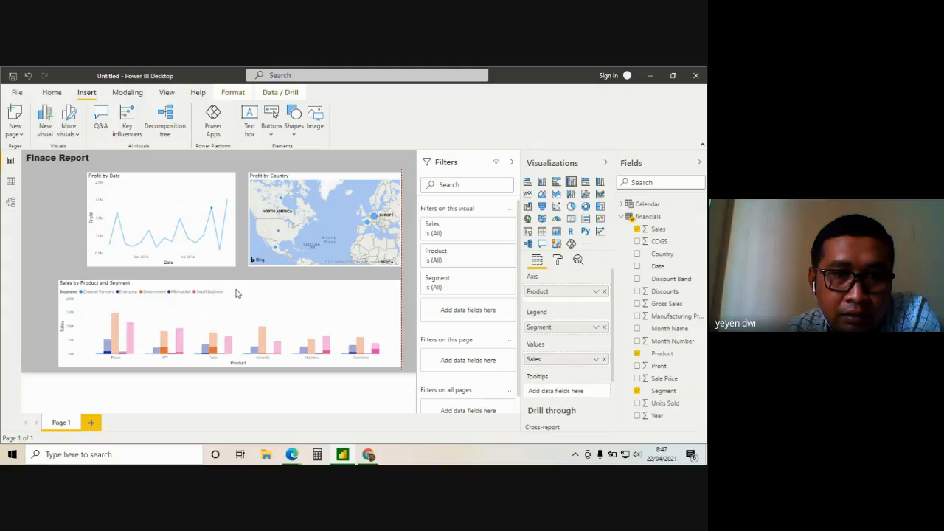
pyautogui.moveTo(59, 325); pyautogui.dragTo(88, 325)
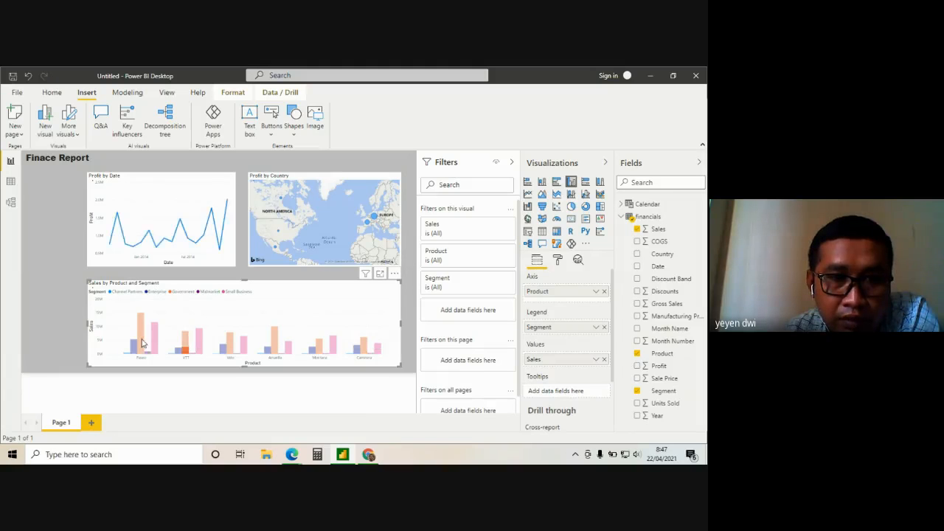
# - Test cross-filtering with the Paseo Government, Paseo Small Business and VTT Government columns, and clear the selection
pyautogui.click(141, 338)
pyautogui.click(155, 343)
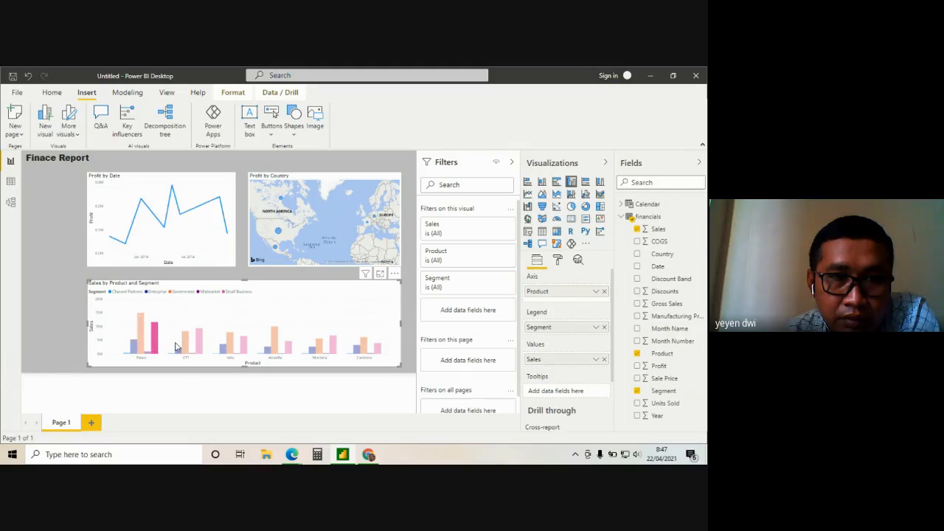
pyautogui.click(184, 345)
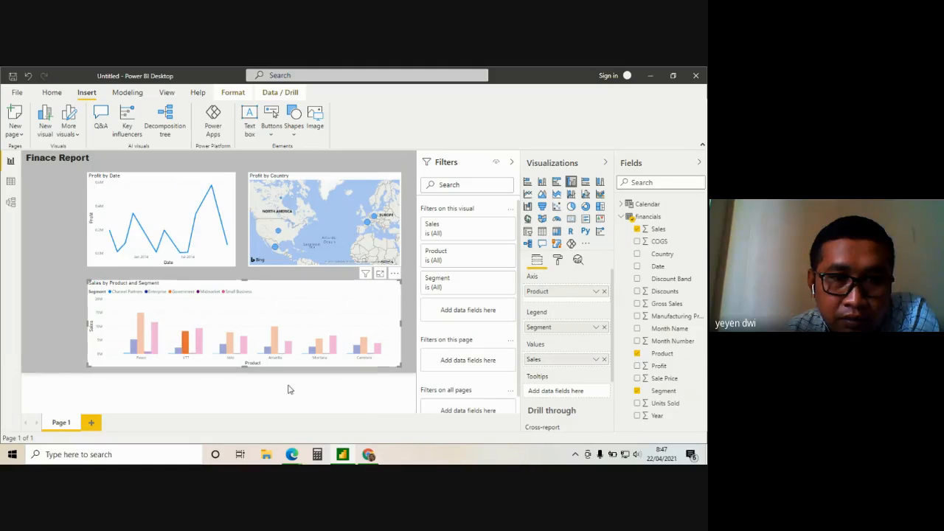
pyautogui.click(325, 295)
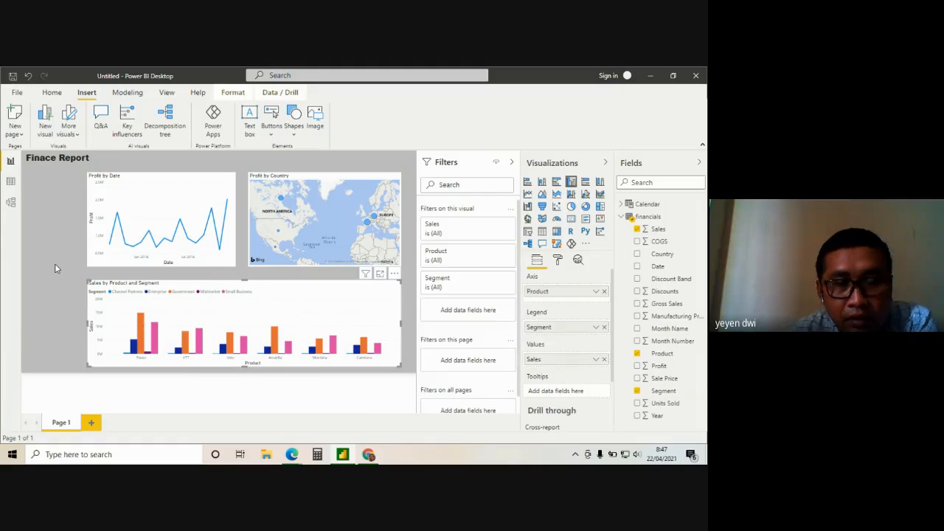
pyautogui.click(55, 267)
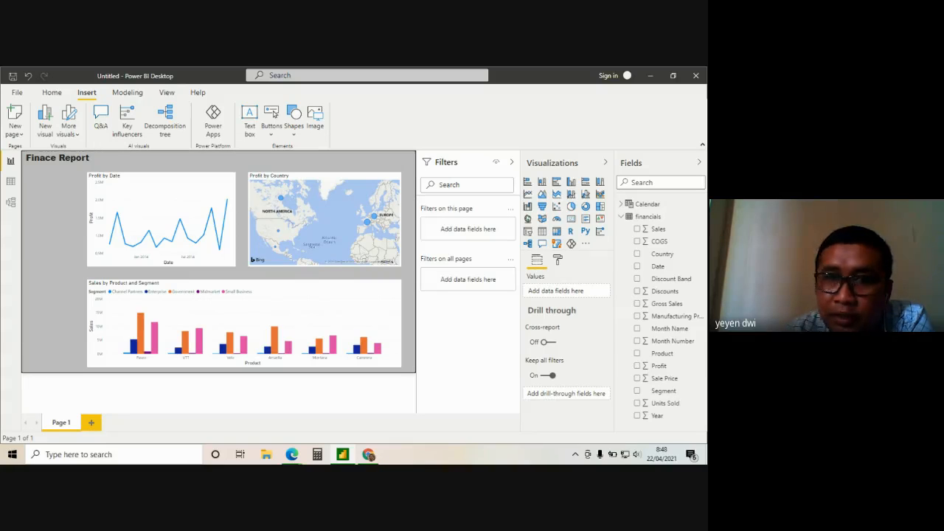
pyautogui.click(11, 201)
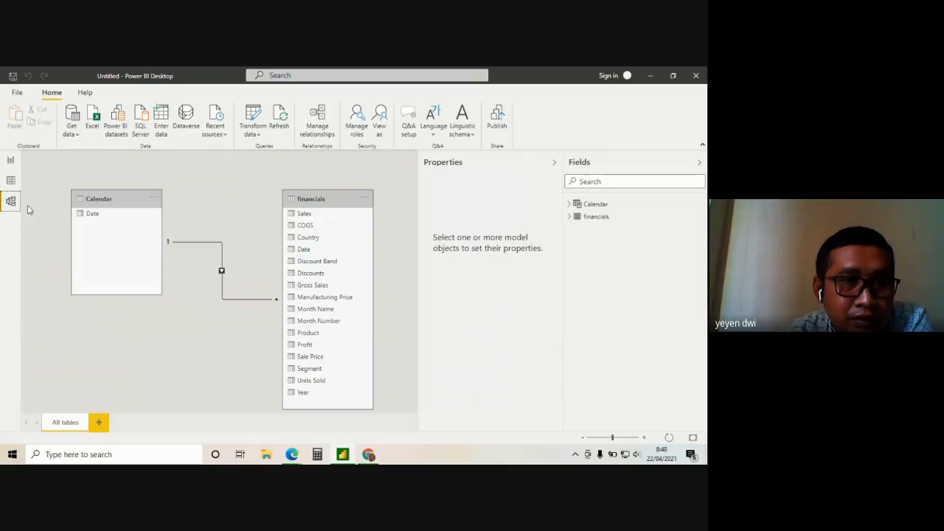
pyautogui.click(14, 181)
pyautogui.click(15, 162)
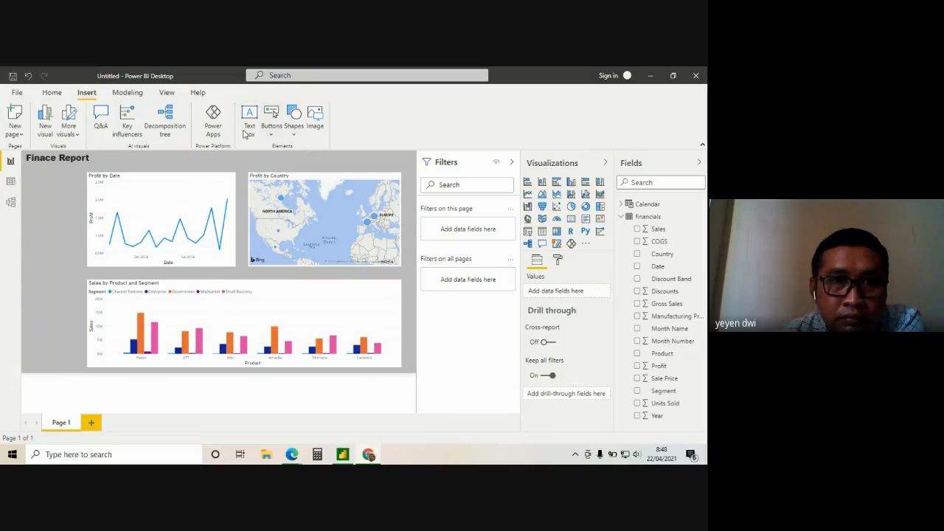
pyautogui.click(57, 95)
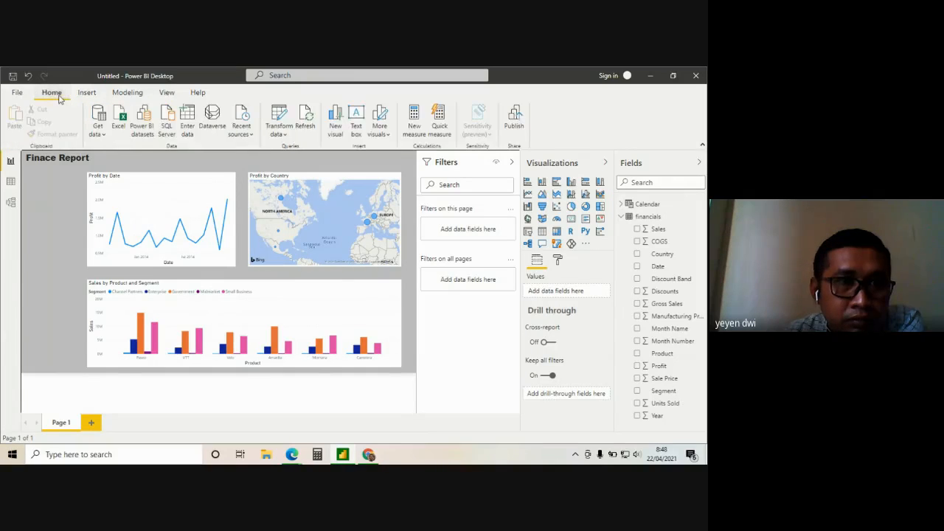
pyautogui.click(87, 94)
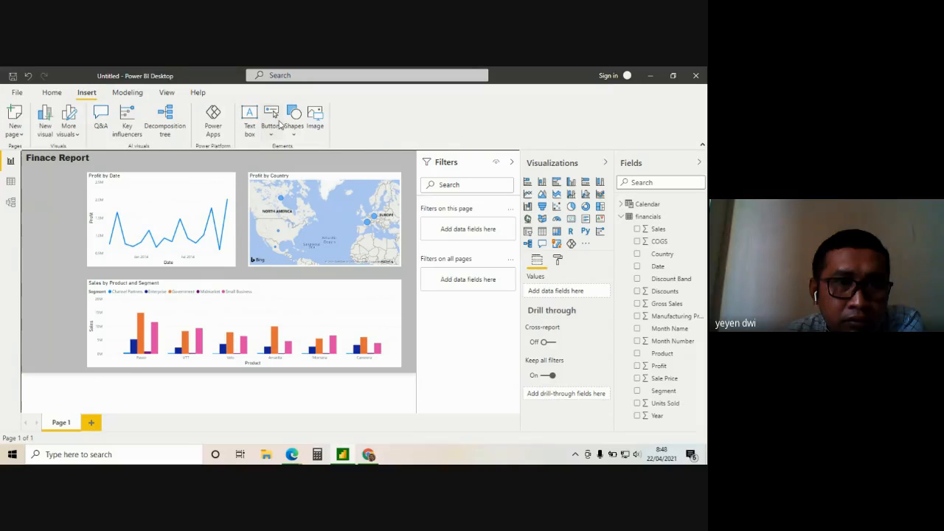
pyautogui.click(127, 94)
pyautogui.click(168, 94)
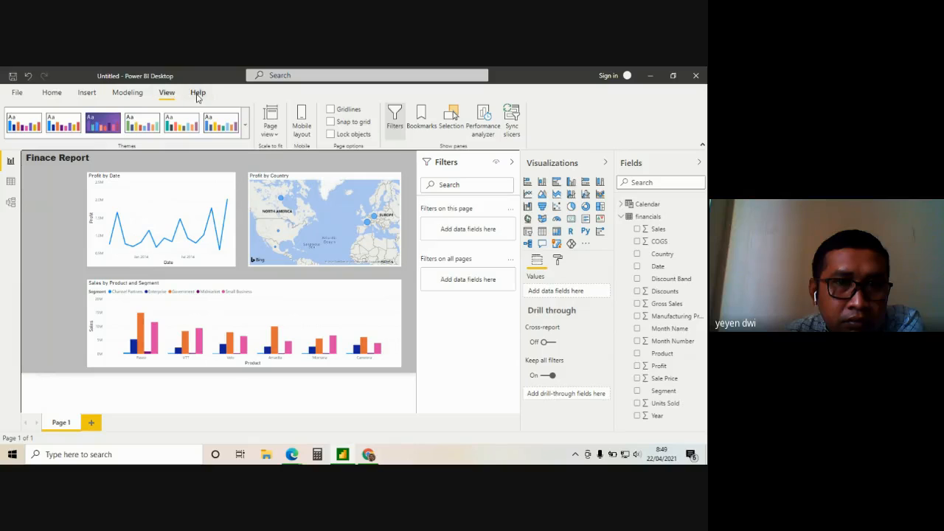
pyautogui.click(198, 93)
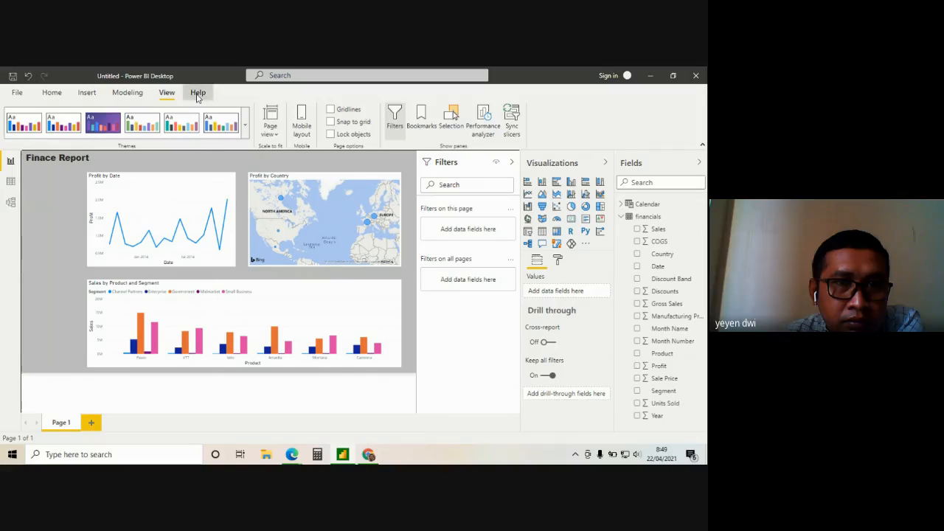
pyautogui.click(168, 93)
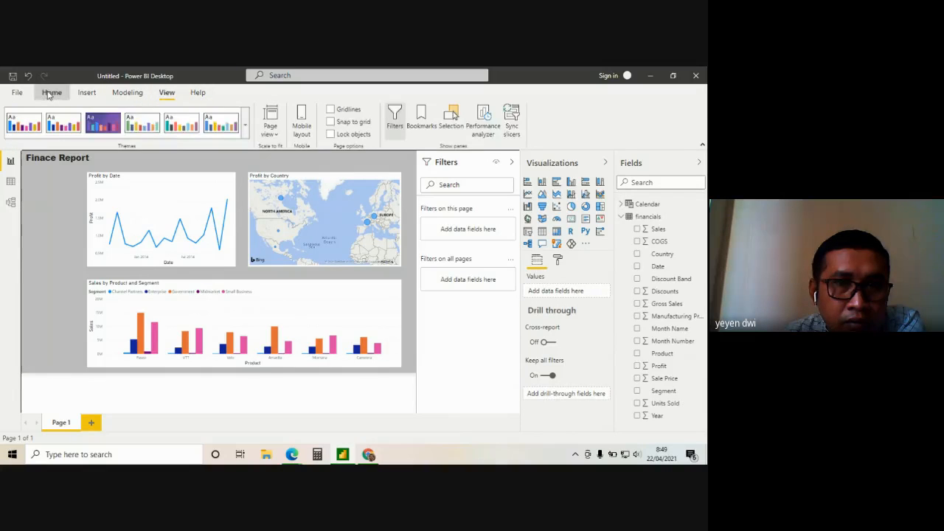
pyautogui.click(52, 93)
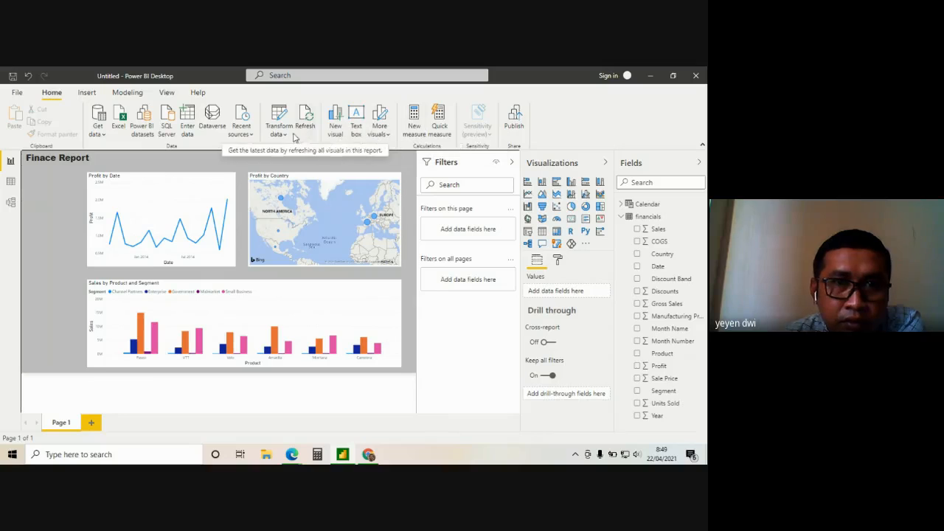
pyautogui.click(86, 92)
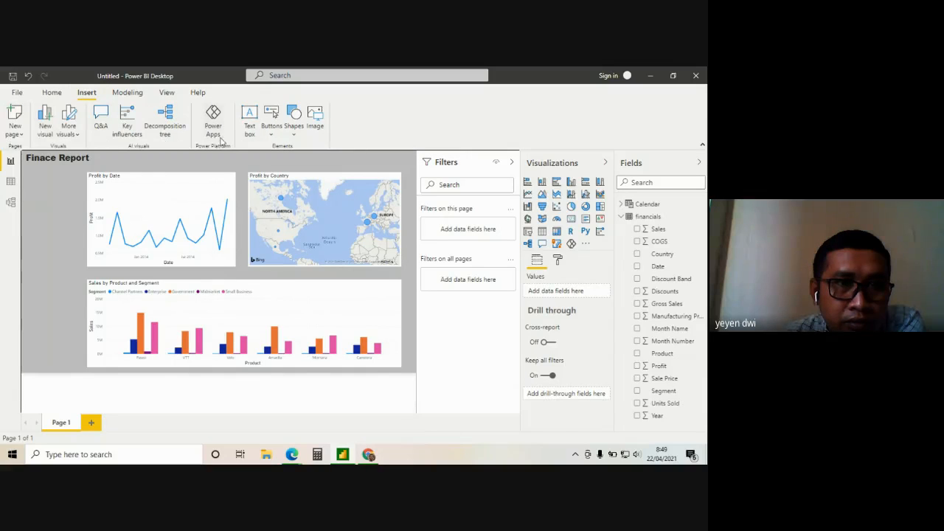
pyautogui.click(138, 94)
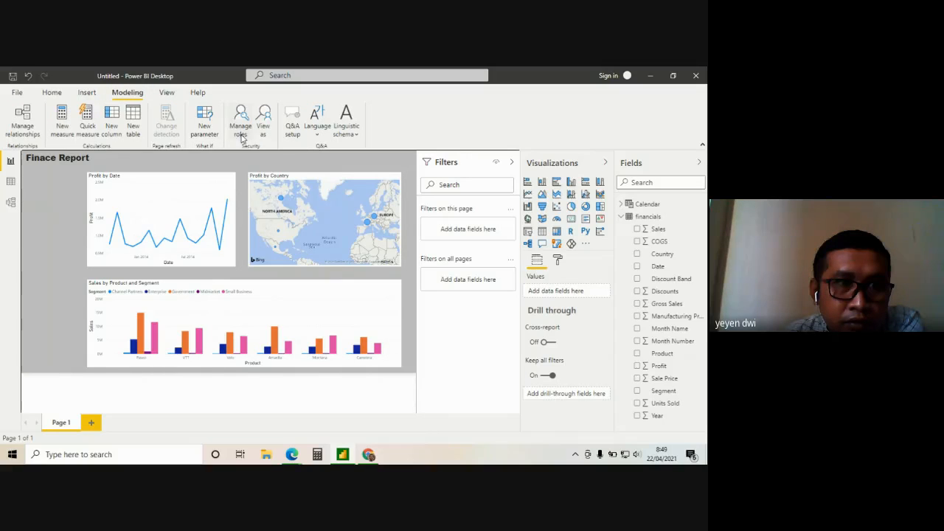
pyautogui.click(167, 93)
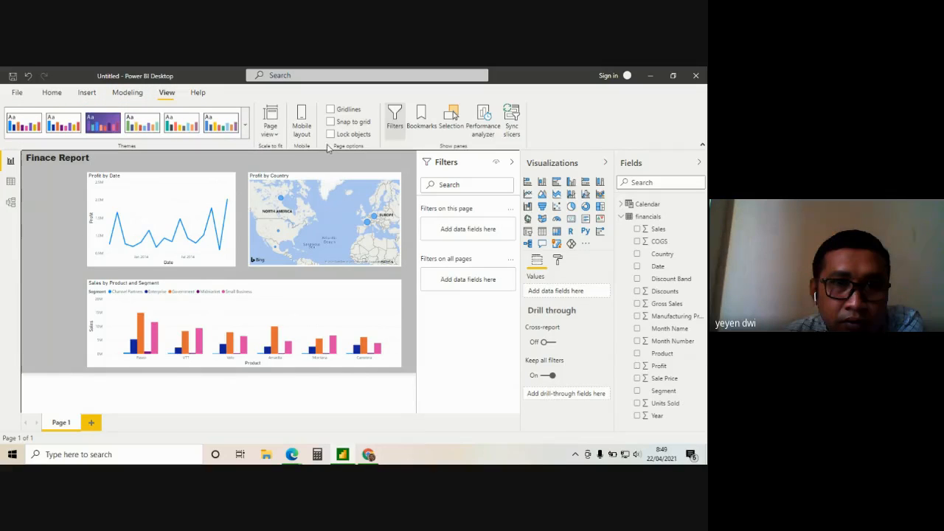
pyautogui.click(514, 119)
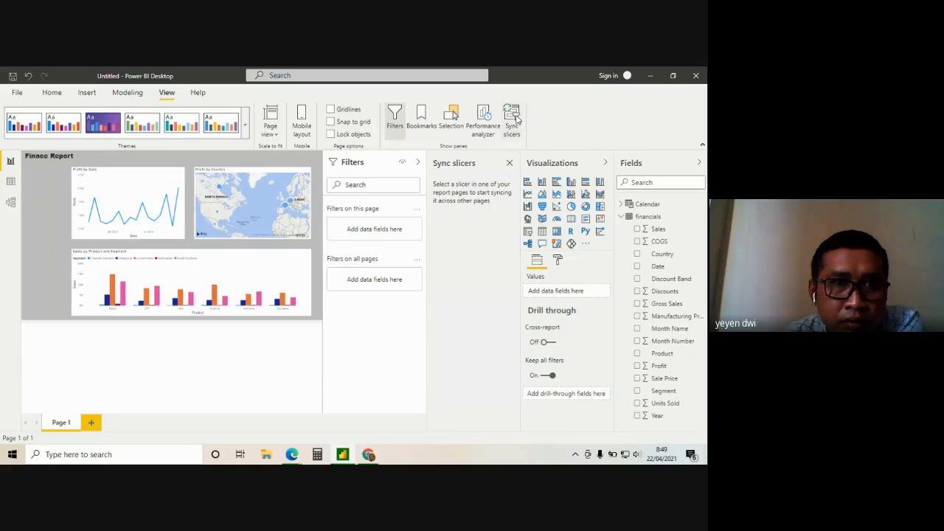
pyautogui.click(466, 168)
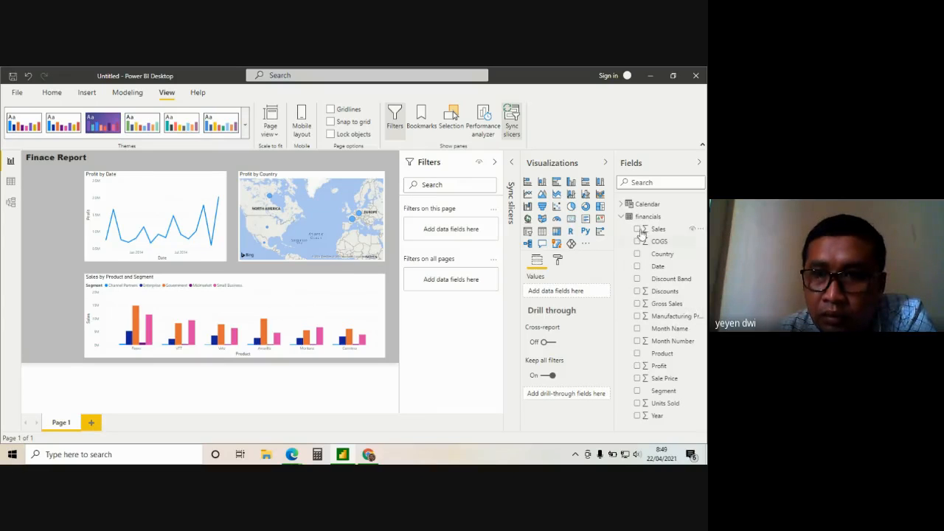
# - Add a table visual to the report page with the Date field from the Calendar table
pyautogui.click(621, 217)
pyautogui.click(623, 204)
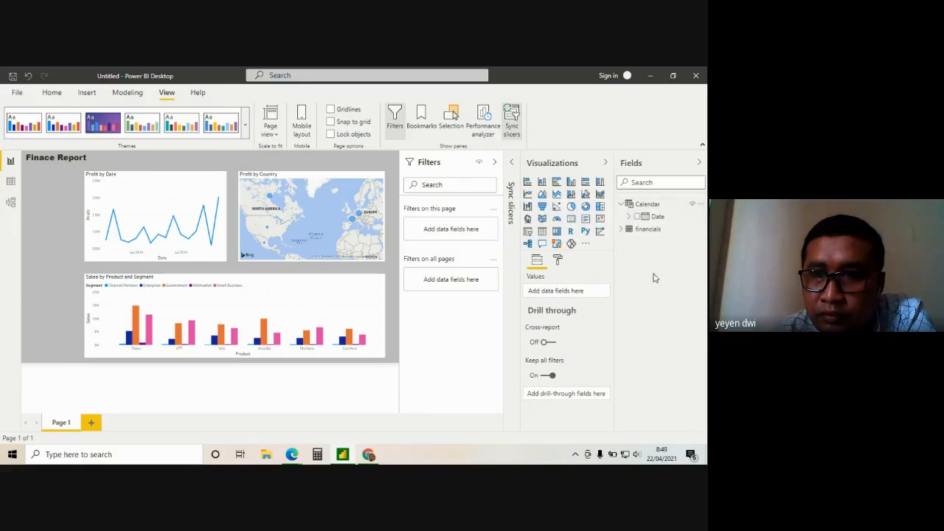
pyautogui.click(636, 217)
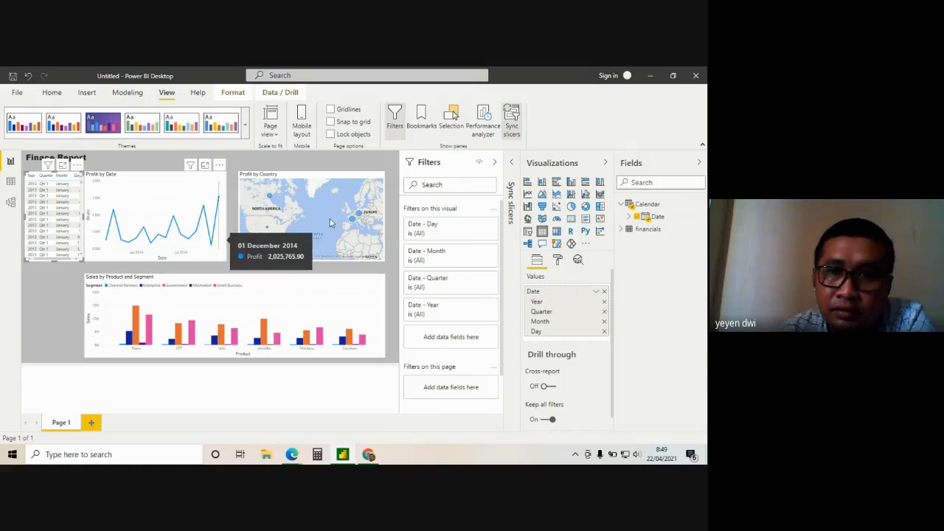
# - Close the Sync slicers pane and resize the date table into a narrow column reaching down to the column chart's bottom edge
pyautogui.click(513, 125)
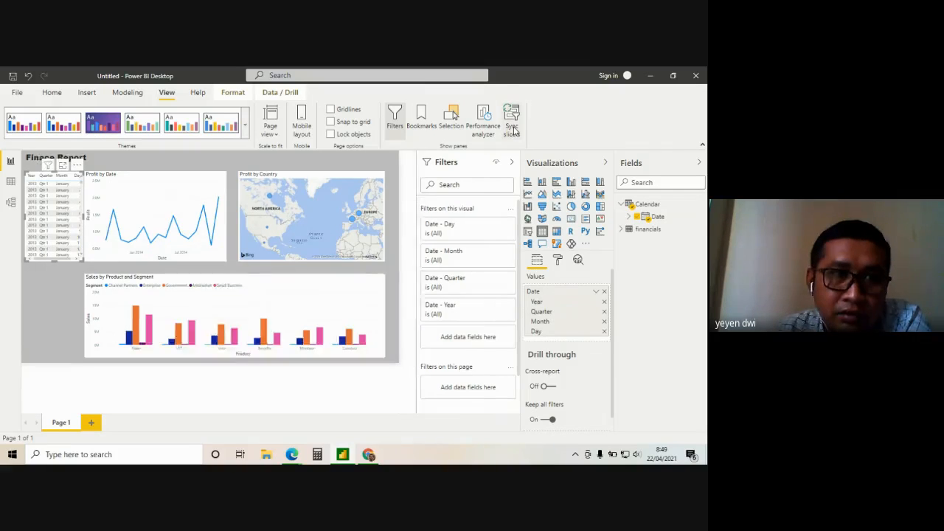
pyautogui.moveTo(57, 266); pyautogui.dragTo(52, 368)
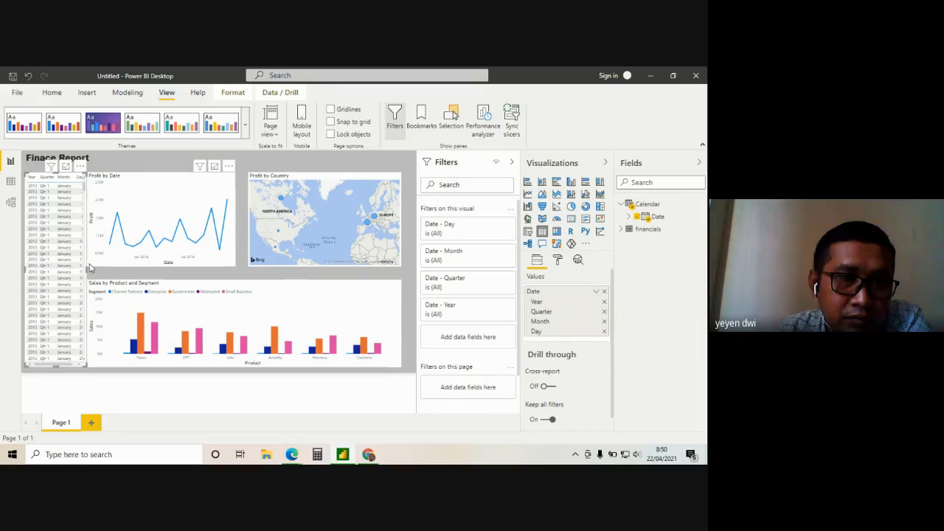
pyautogui.moveTo(87, 269); pyautogui.dragTo(79, 270)
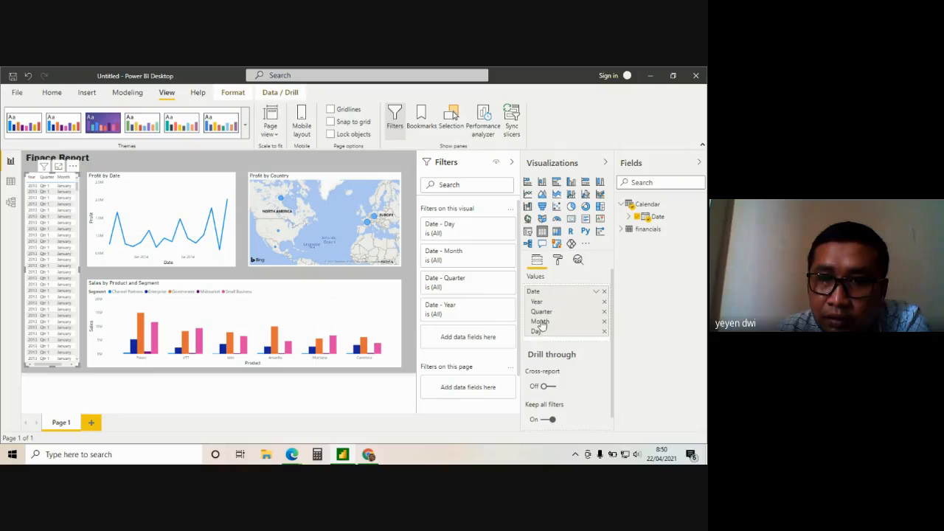
# - Remove the Quarter and Day levels from the date table, keeping Year and Month
pyautogui.click(596, 292)
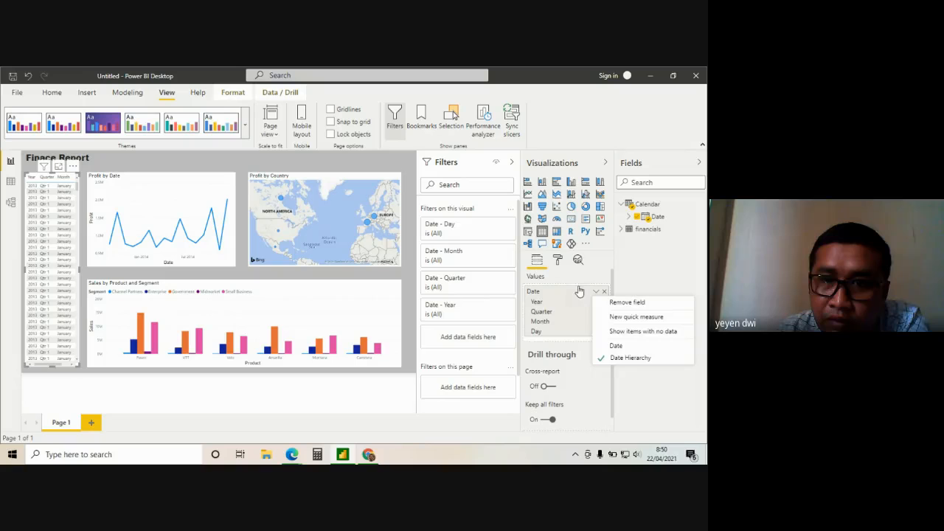
pyautogui.click(579, 281)
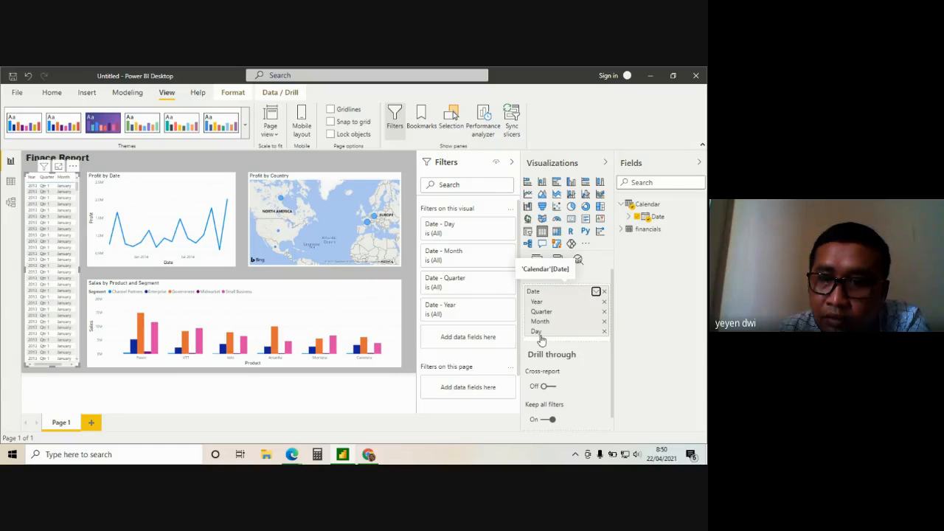
pyautogui.click(604, 312)
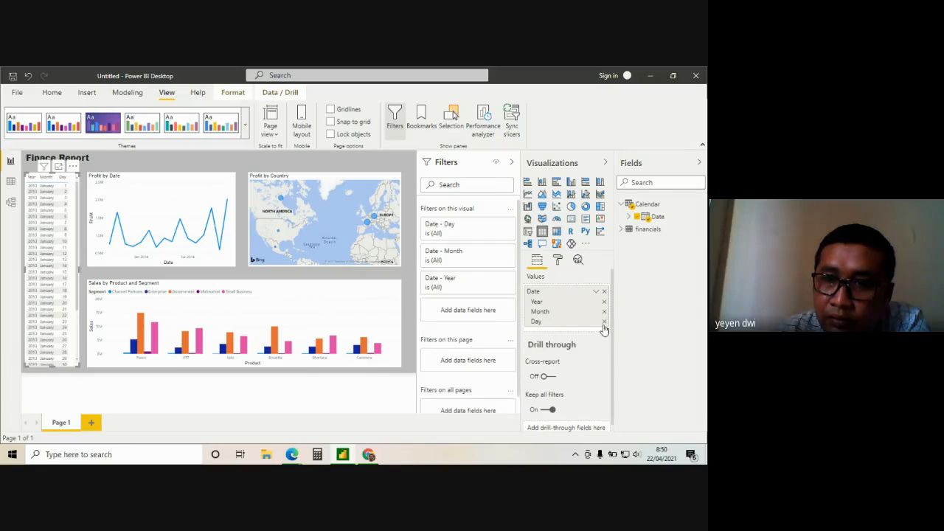
pyautogui.click(604, 322)
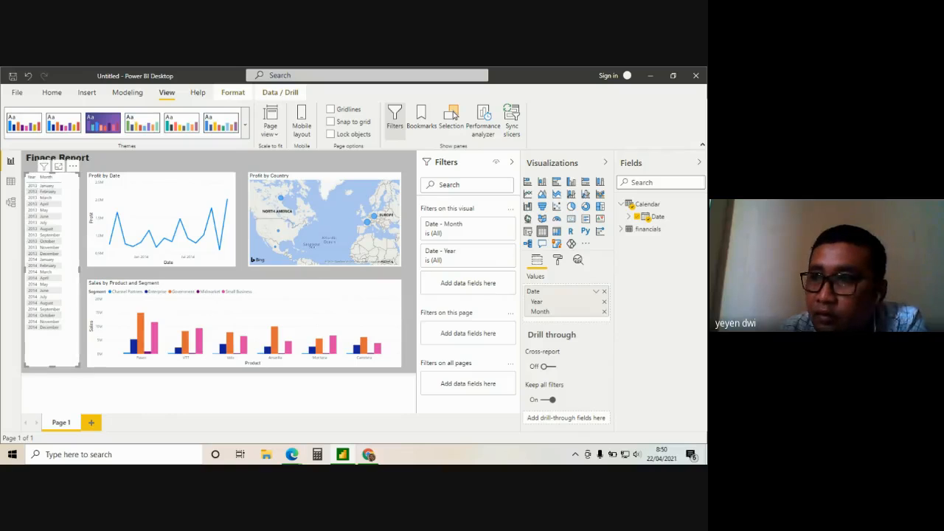
# - Check the date table's visual options and the filters and slicers affecting it
pyautogui.click(73, 167)
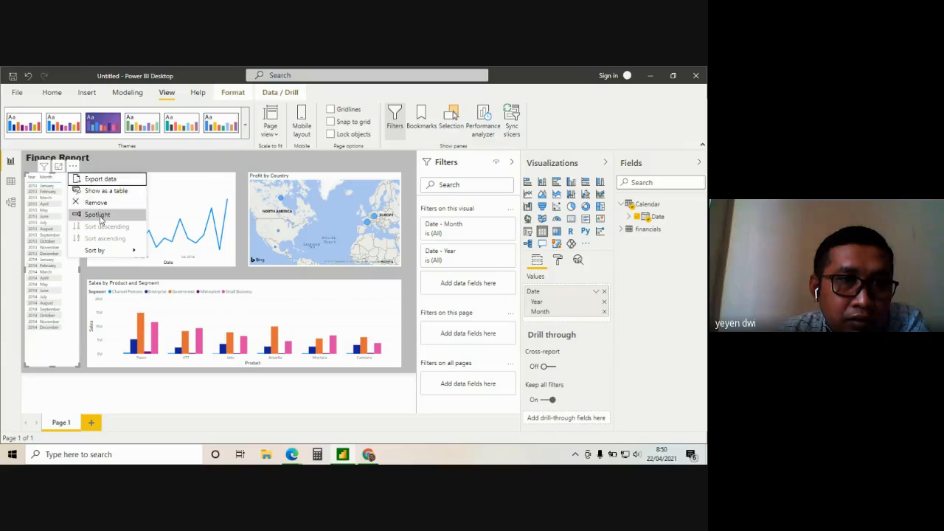
pyautogui.click(44, 169)
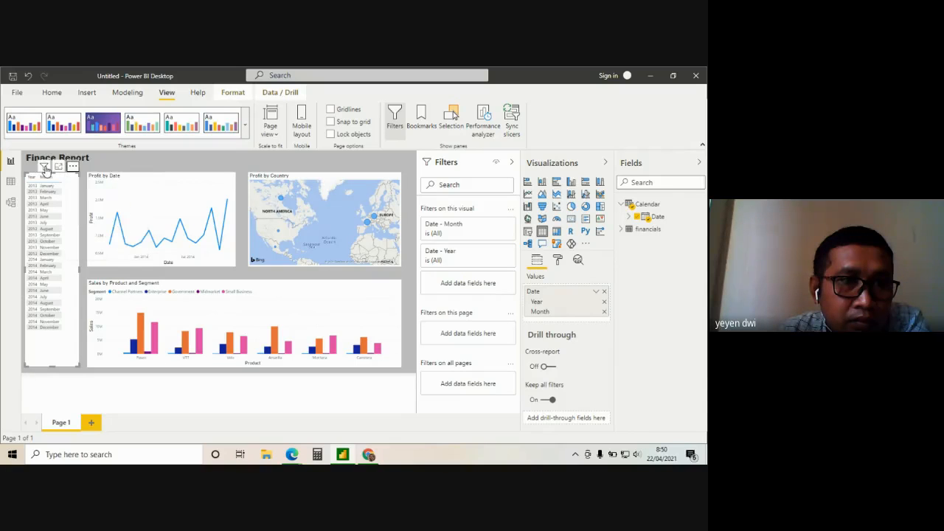
pyautogui.moveTo(44, 170)
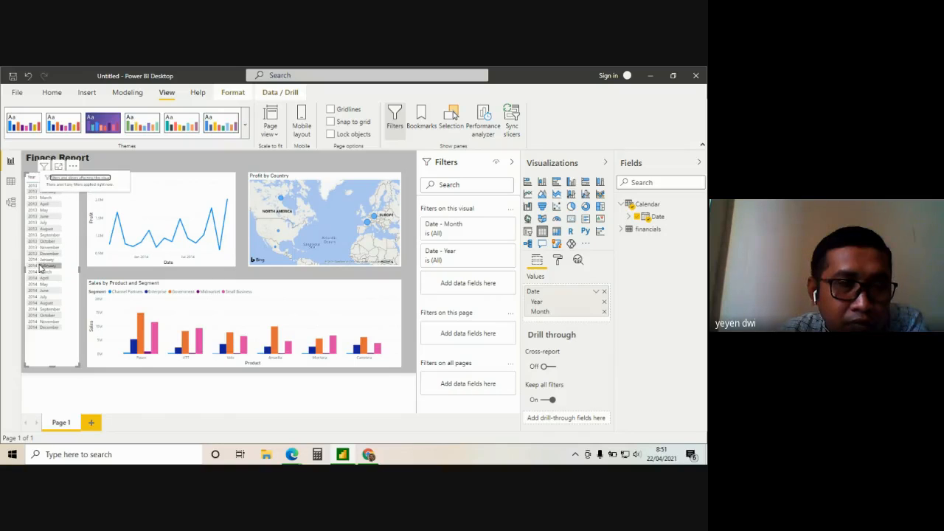
# - Test cross-filtering the charts with the June, March and February 2013 rows of the date table
pyautogui.click(48, 217)
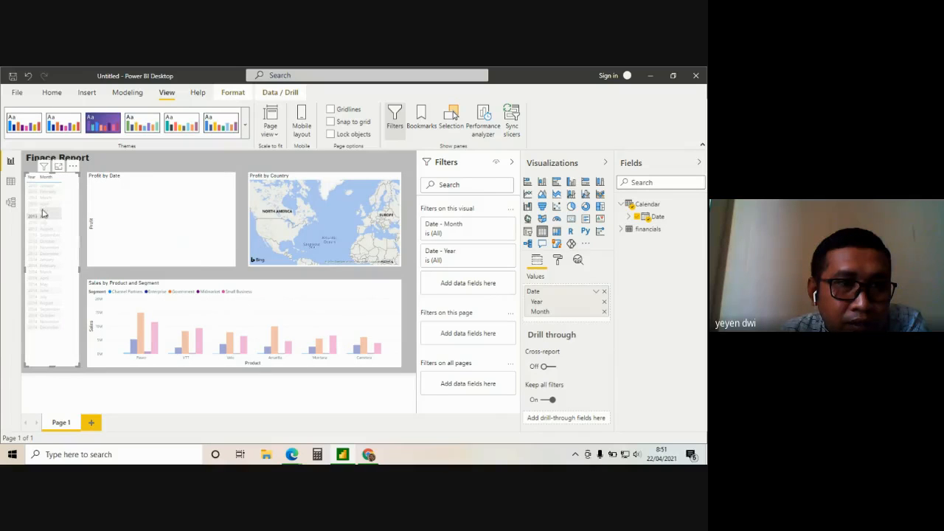
pyautogui.click(38, 215)
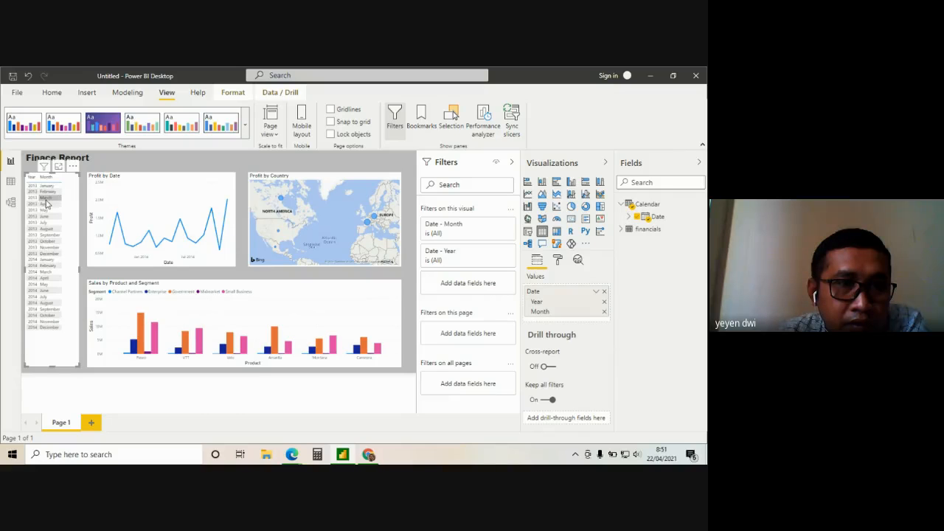
pyautogui.click(46, 201)
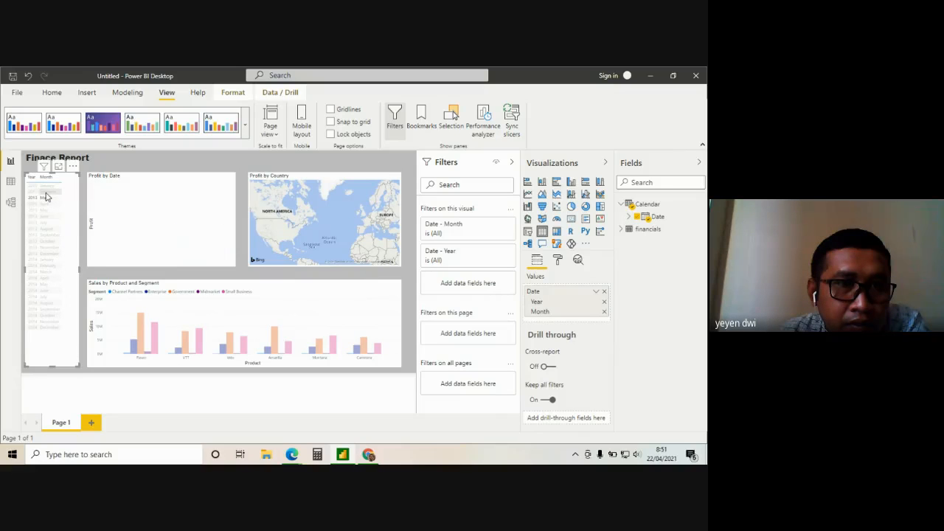
pyautogui.click(46, 193)
# - Turn on the Cross-report option for drill through
pyautogui.click(72, 167)
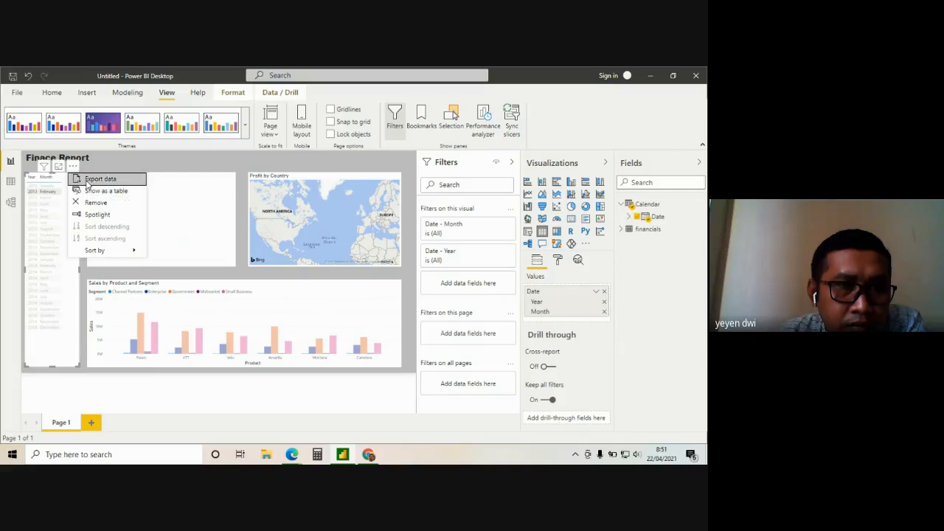
pyautogui.click(596, 363)
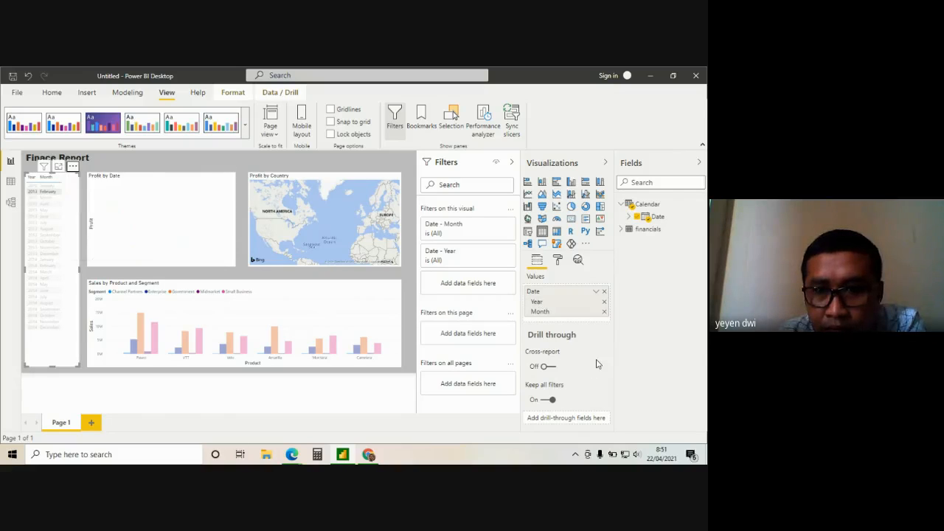
pyautogui.click(549, 367)
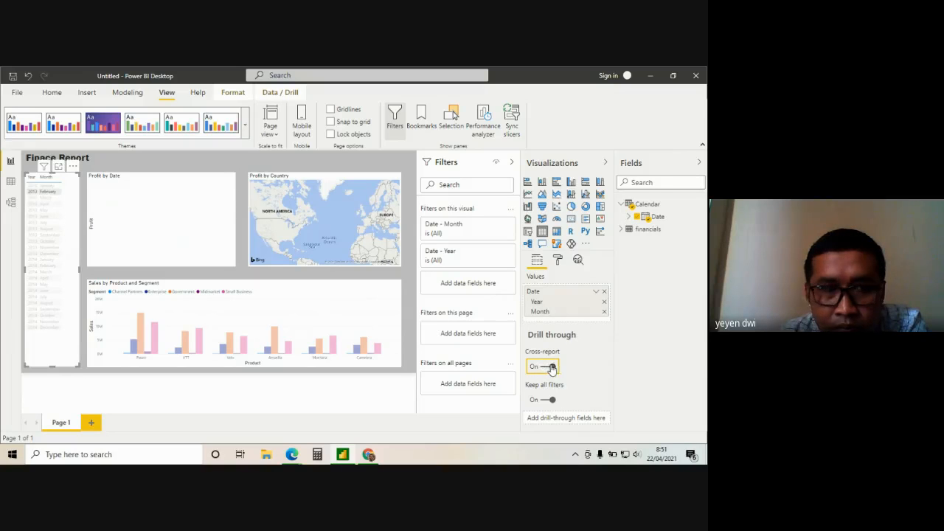
# - Clear the date table's row selection and remove the Calendar table's Date Hierarchy from the visual
pyautogui.click(45, 186)
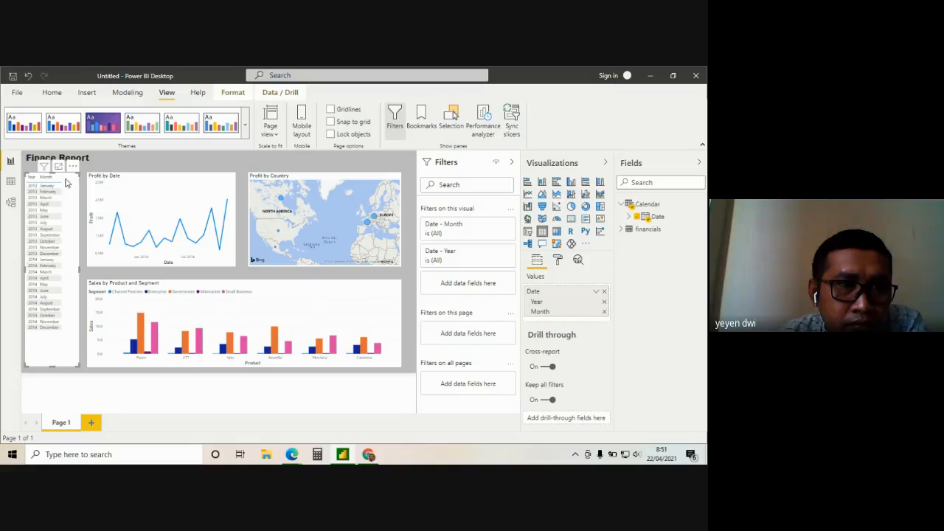
pyautogui.rightClick(67, 182)
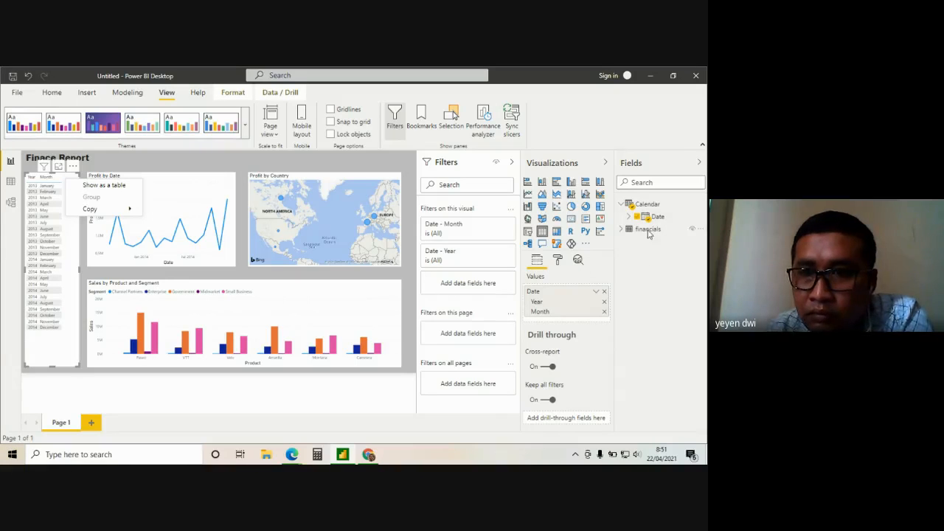
pyautogui.click(628, 217)
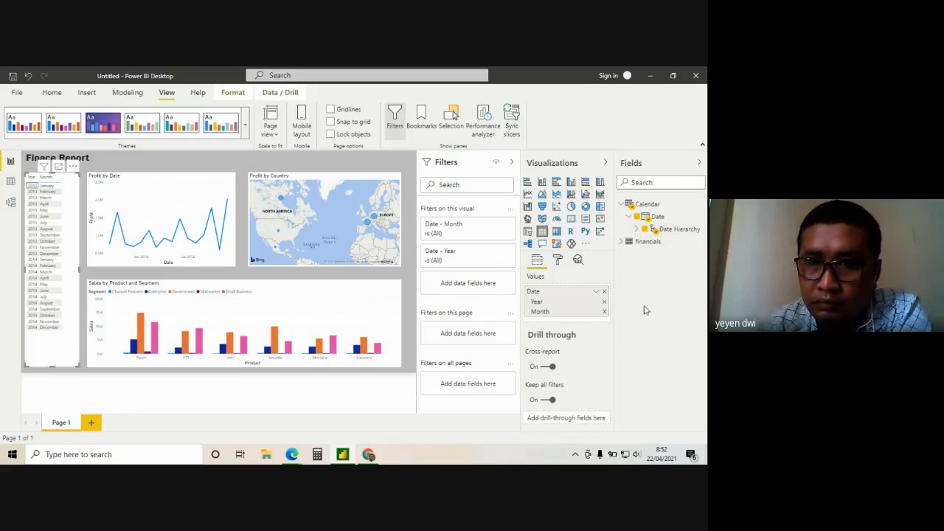
pyautogui.click(644, 230)
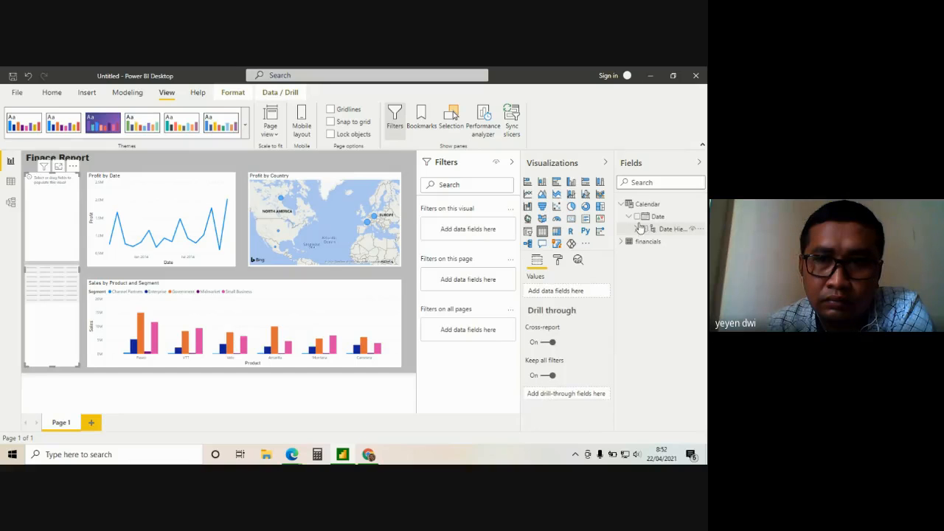
# - Add the Calendar table's Date field to the empty table visual and remove its Quarter and Day levels
pyautogui.click(637, 219)
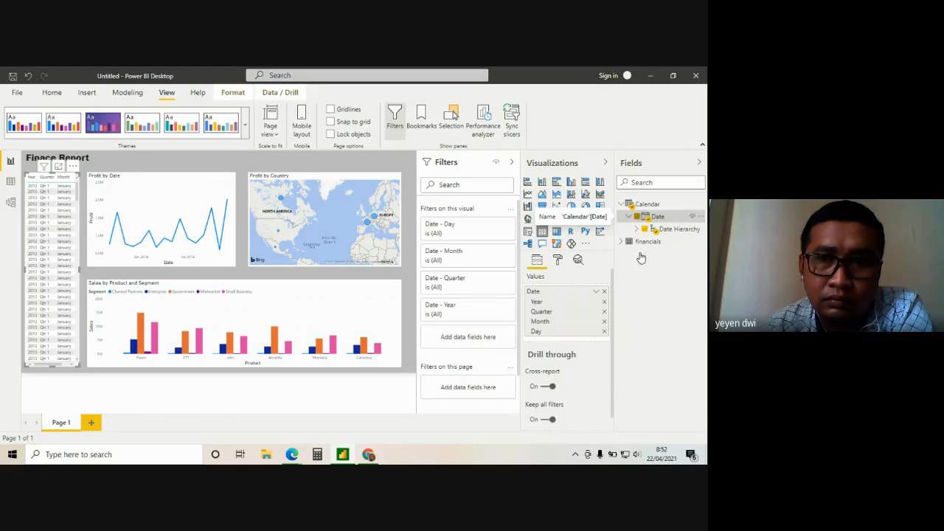
pyautogui.click(645, 230)
pyautogui.click(638, 217)
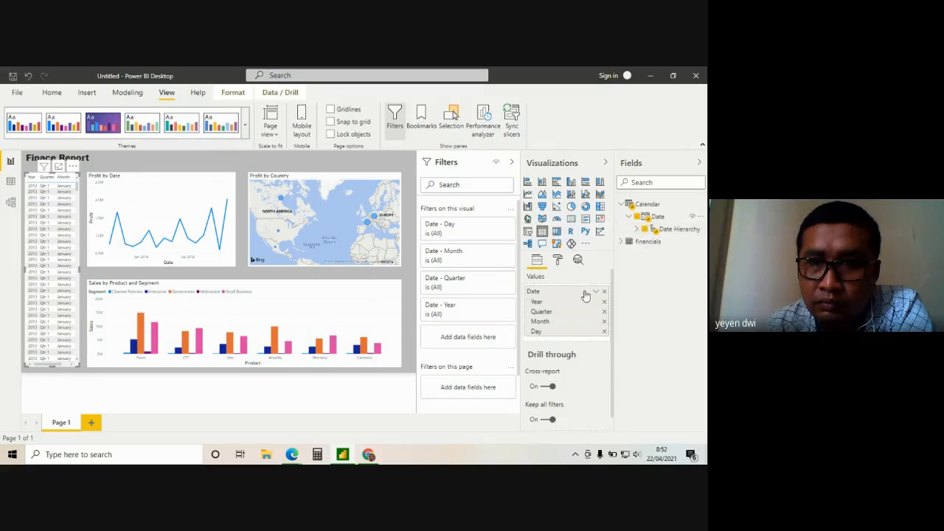
pyautogui.click(604, 311)
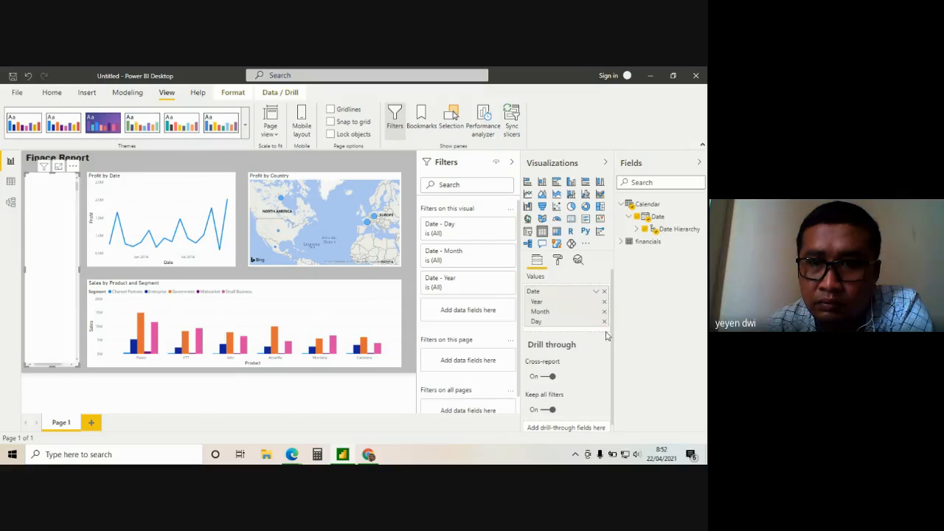
pyautogui.click(603, 322)
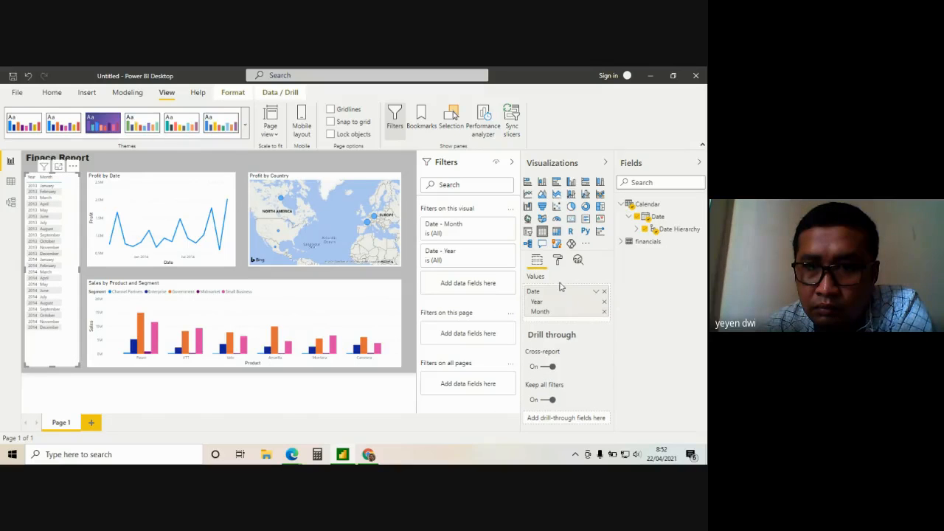
# - Convert the Year and Month date table to a slicer and expand the 2014 and 2013 entries to list their months
pyautogui.click(528, 233)
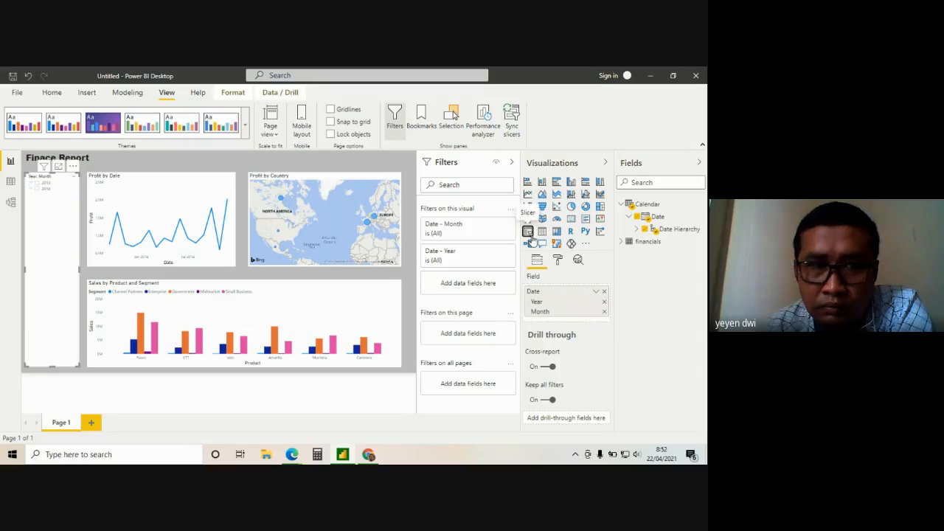
pyautogui.click(33, 189)
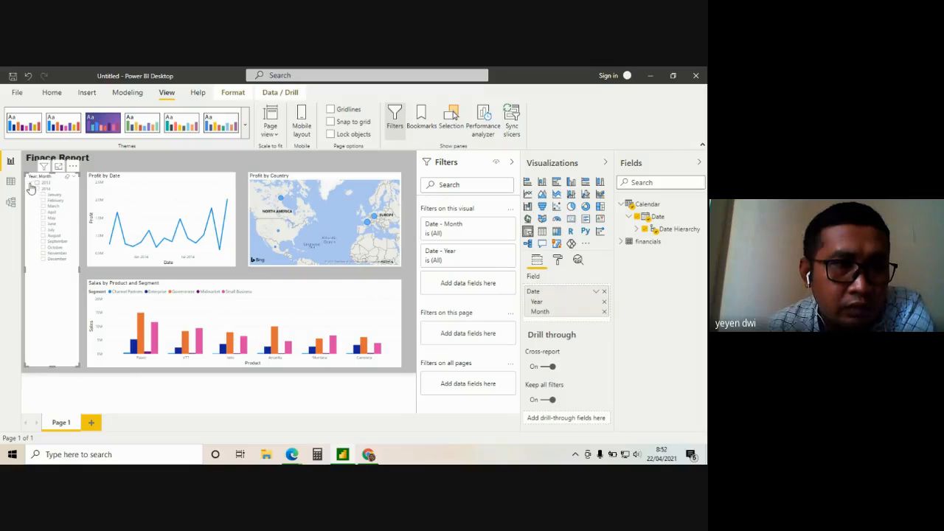
pyautogui.click(32, 183)
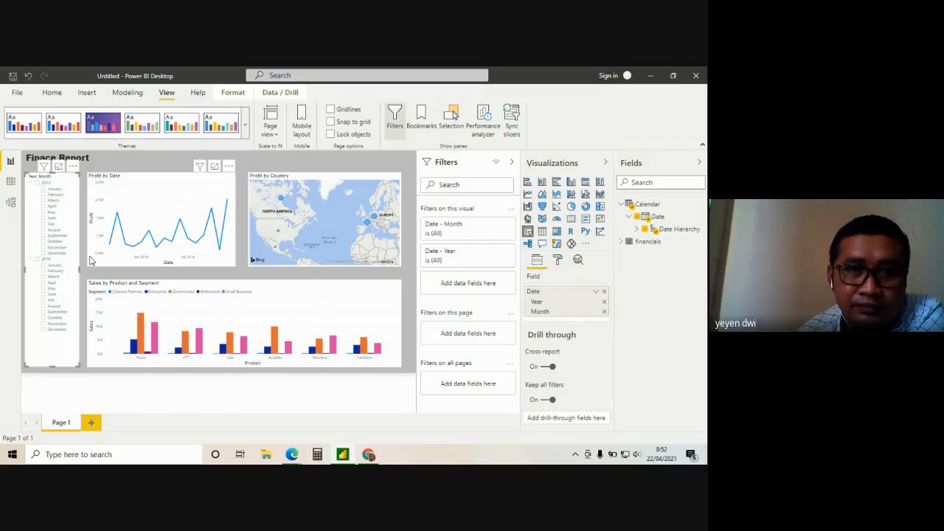
pyautogui.click(188, 279)
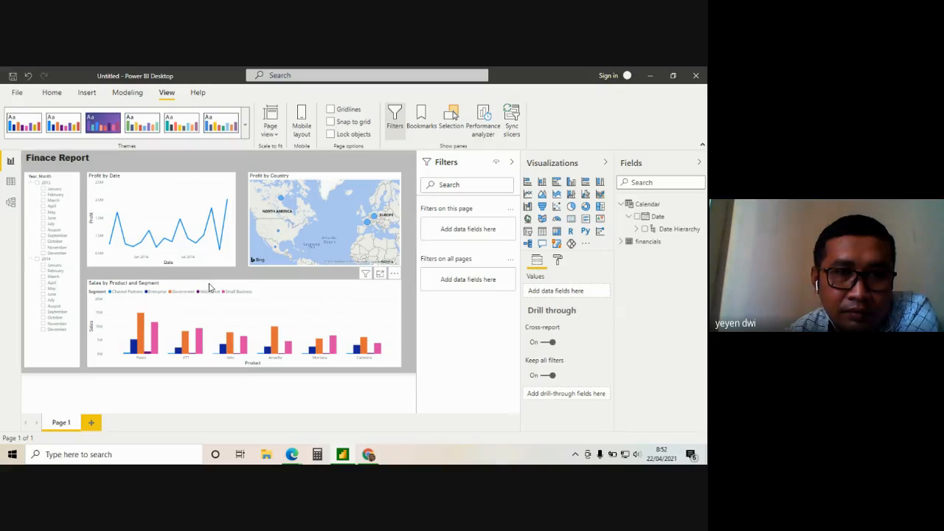
# - Narrow the gap between the chart rows by extending the sales column chart upward and the profit line chart and map downward
pyautogui.click(240, 285)
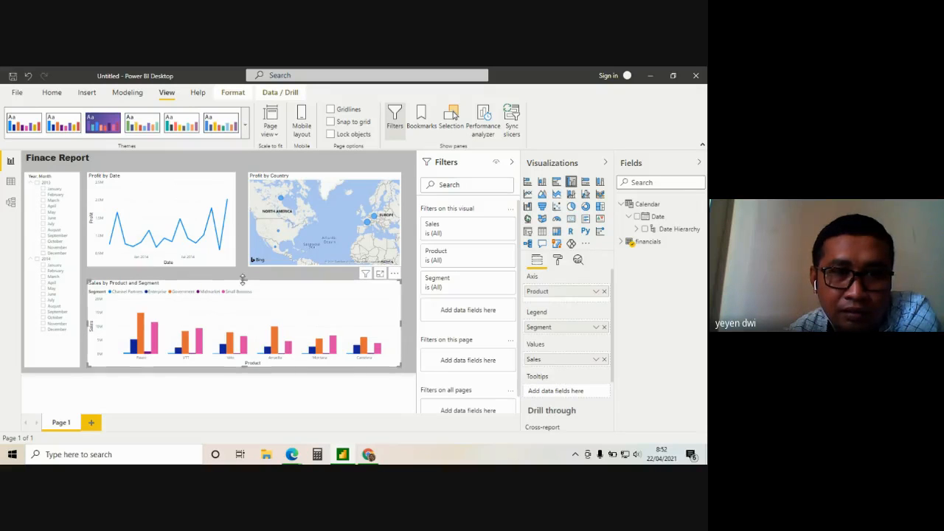
pyautogui.moveTo(245, 278); pyautogui.dragTo(246, 273)
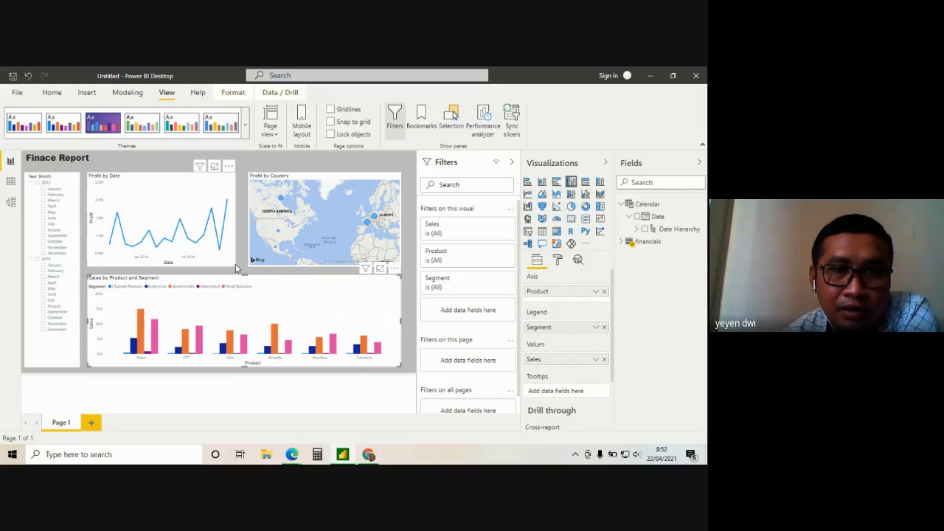
pyautogui.click(164, 264)
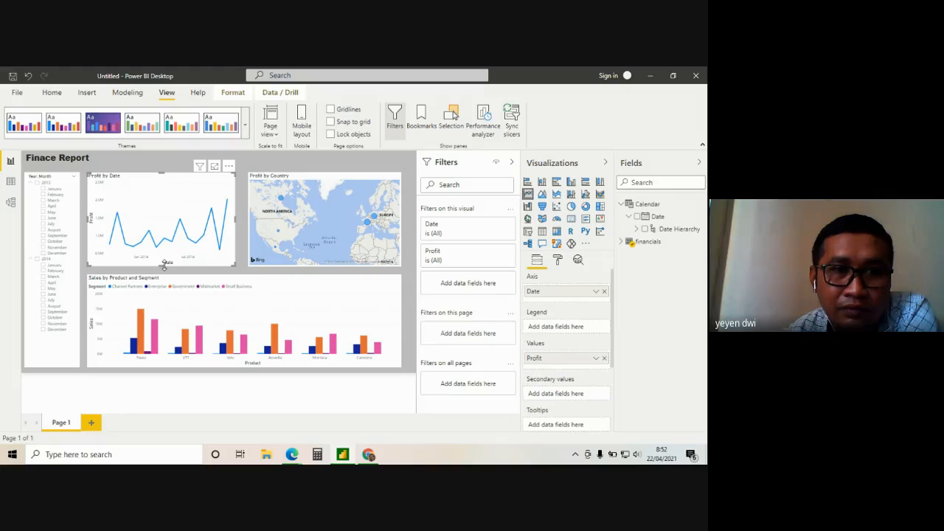
pyautogui.moveTo(163, 264); pyautogui.dragTo(165, 269)
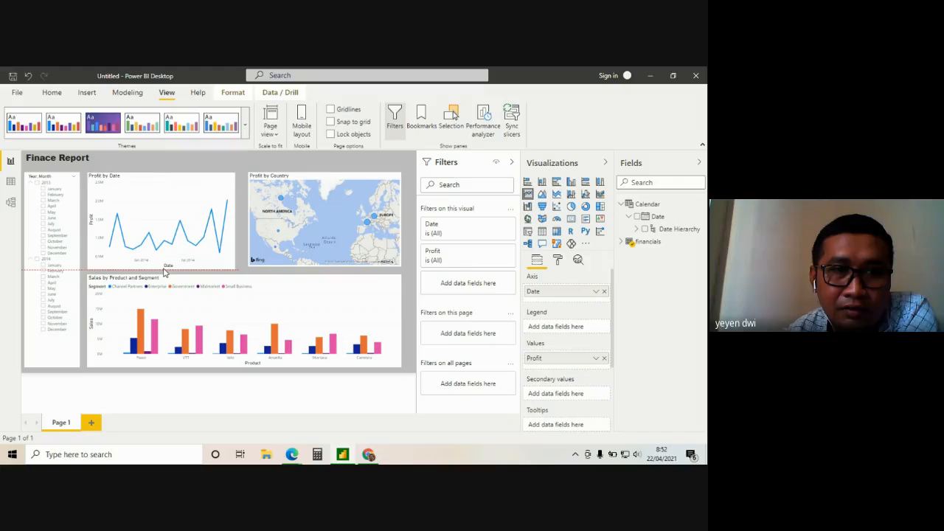
pyautogui.click(312, 266)
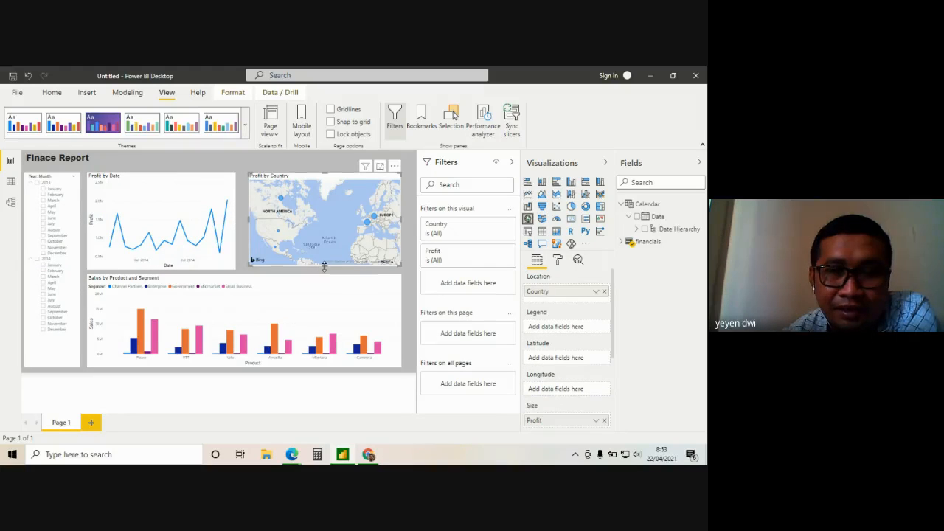
pyautogui.moveTo(323, 266); pyautogui.dragTo(323, 273)
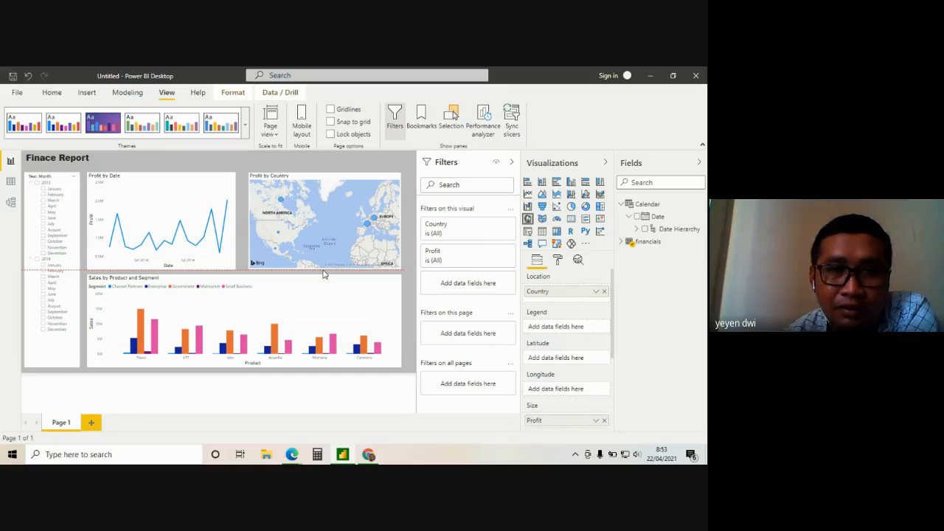
# - Narrow the gap between the country map and the profit line chart by widening both visuals towards each other
pyautogui.moveTo(250, 223); pyautogui.dragTo(244, 225)
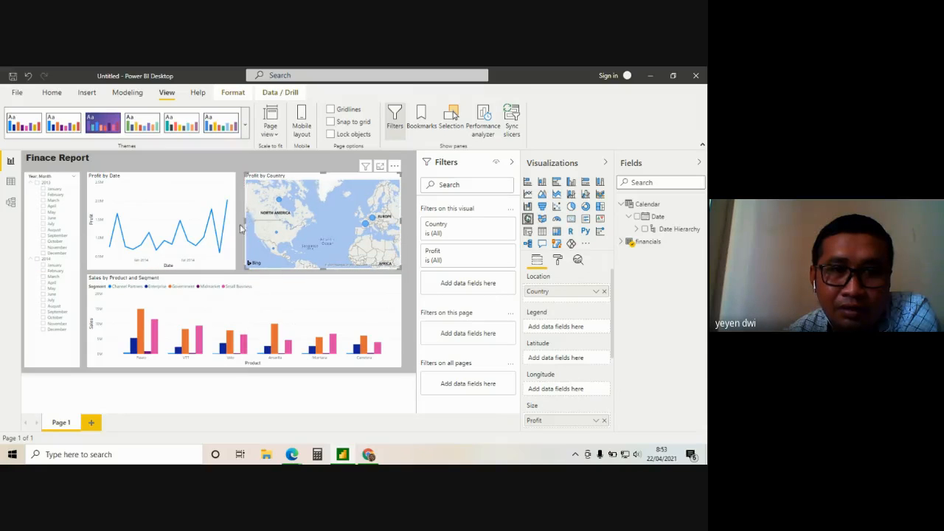
pyautogui.click(235, 221)
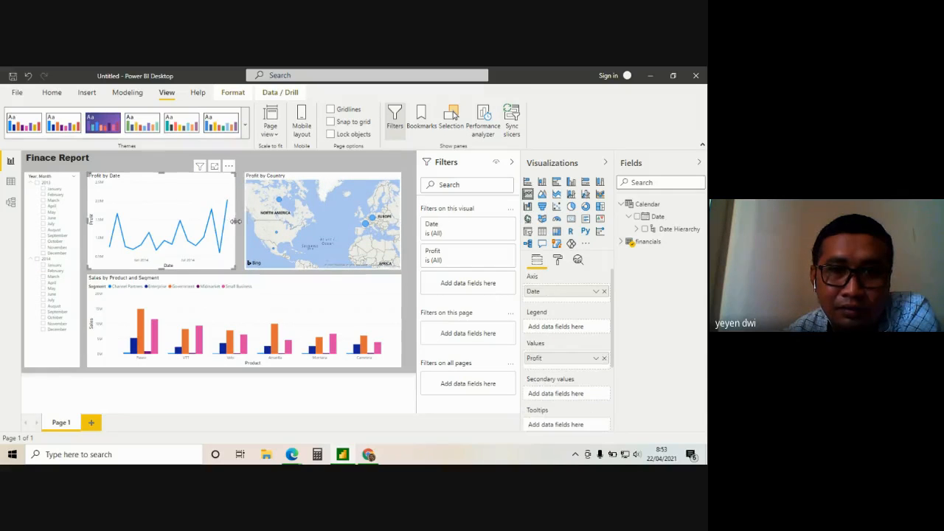
pyautogui.moveTo(236, 221); pyautogui.dragTo(239, 229)
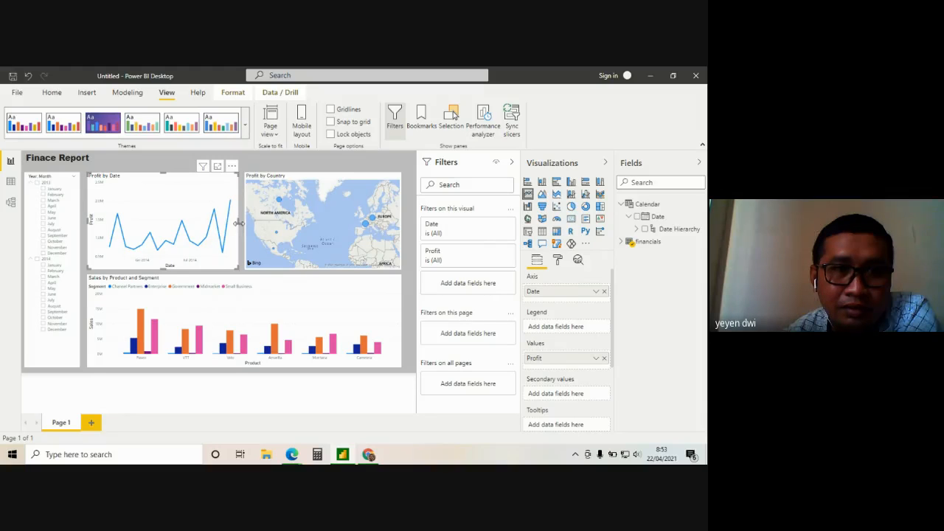
pyautogui.click(177, 165)
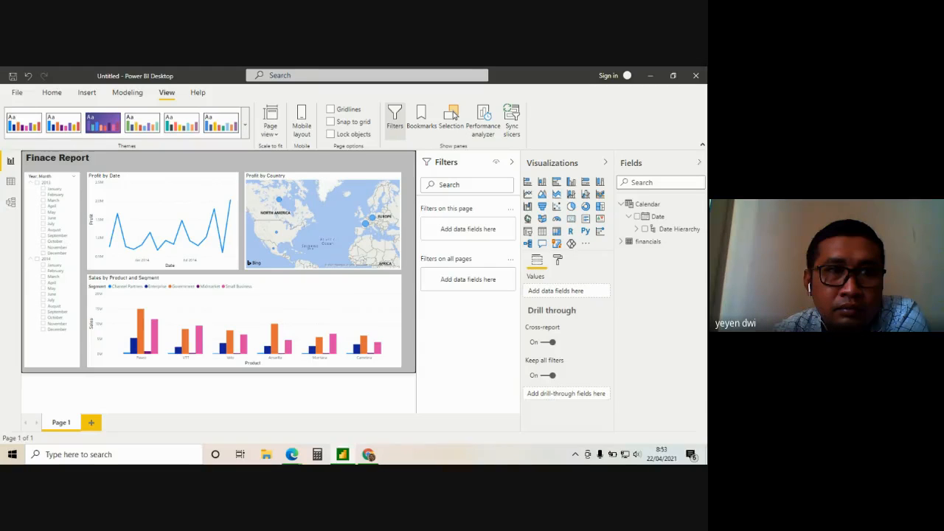
# - Start publishing the report to Power BI
pyautogui.click(17, 94)
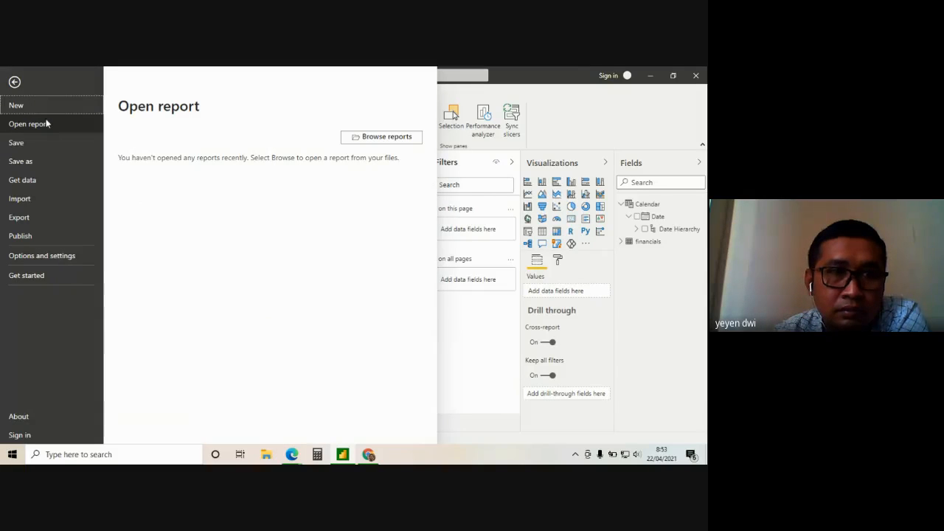
pyautogui.click(15, 82)
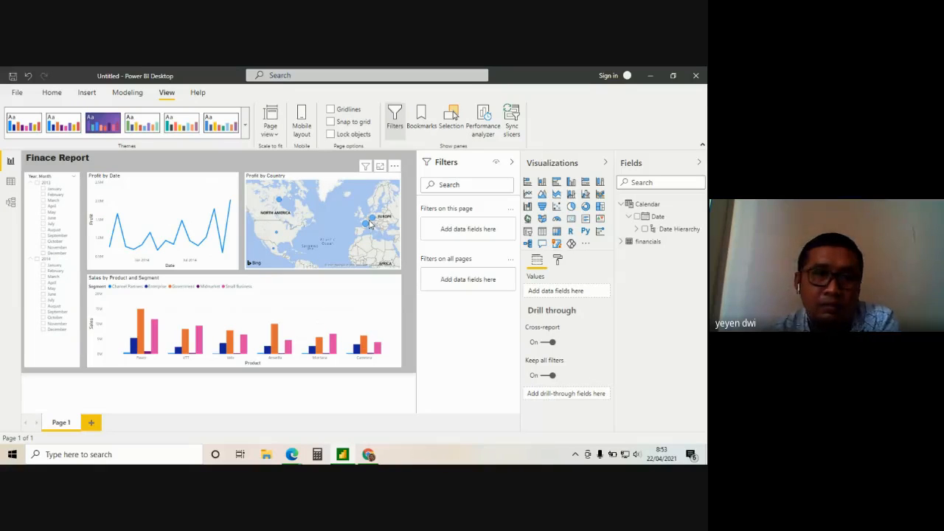
pyautogui.click(15, 93)
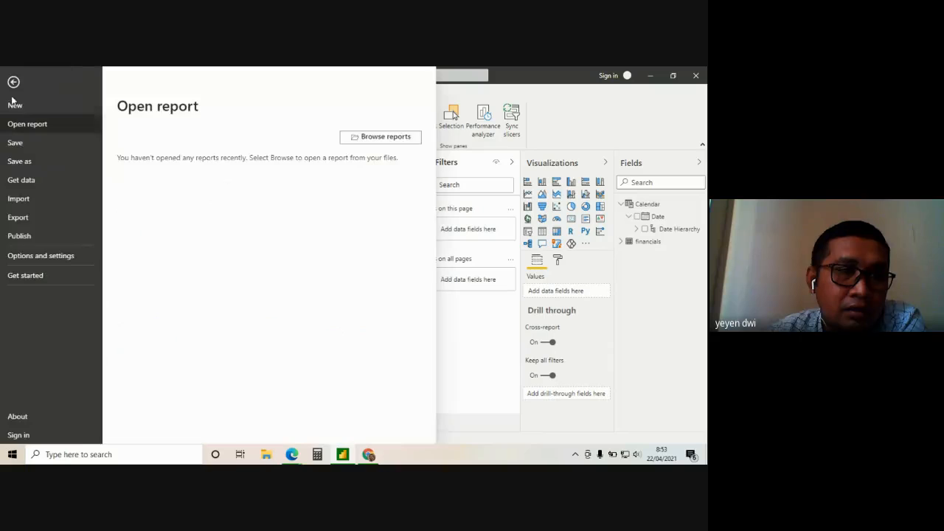
pyautogui.click(29, 237)
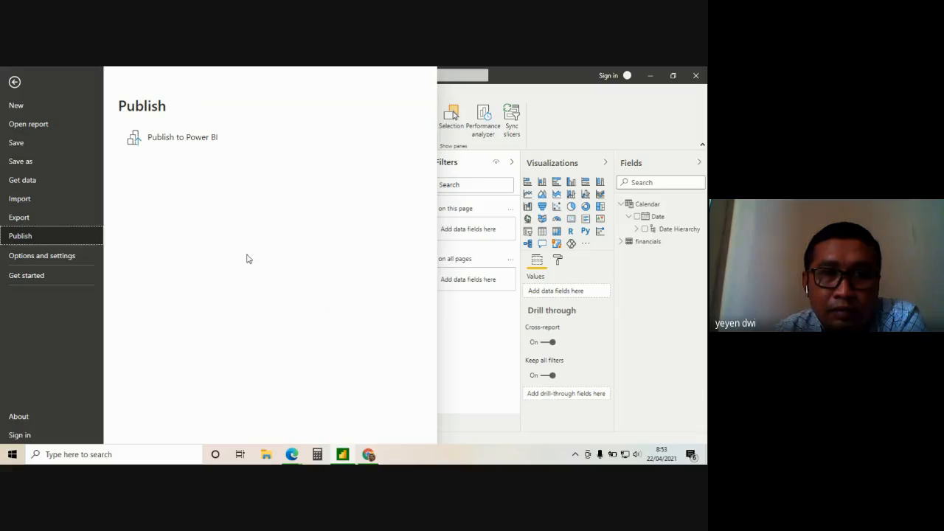
pyautogui.click(194, 139)
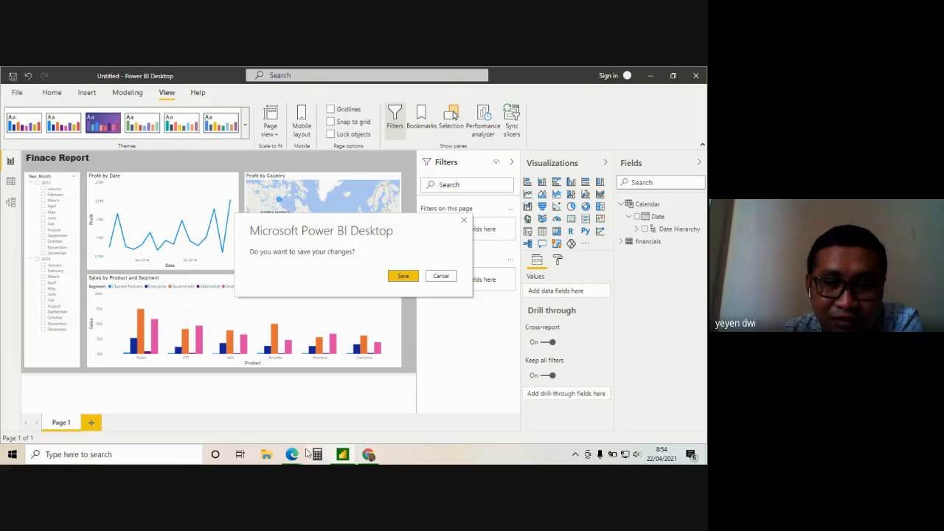
pyautogui.moveTo(292, 457)
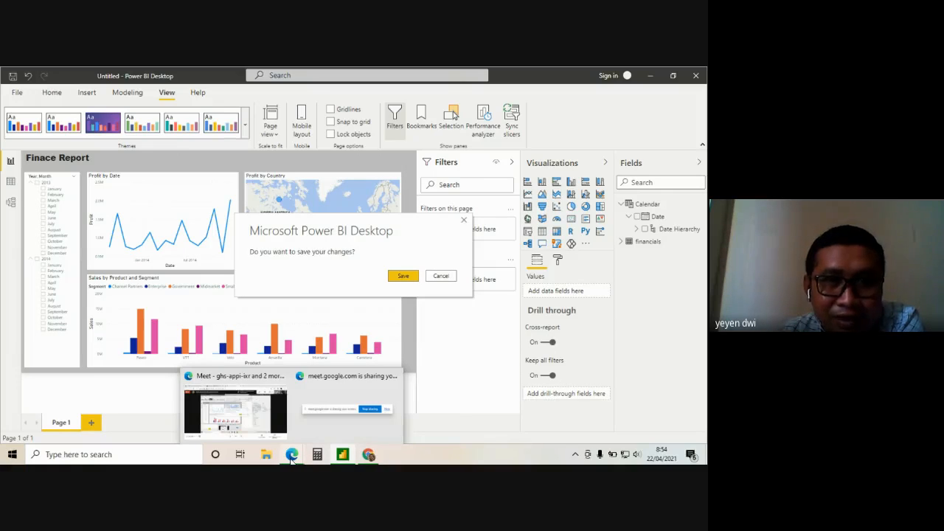